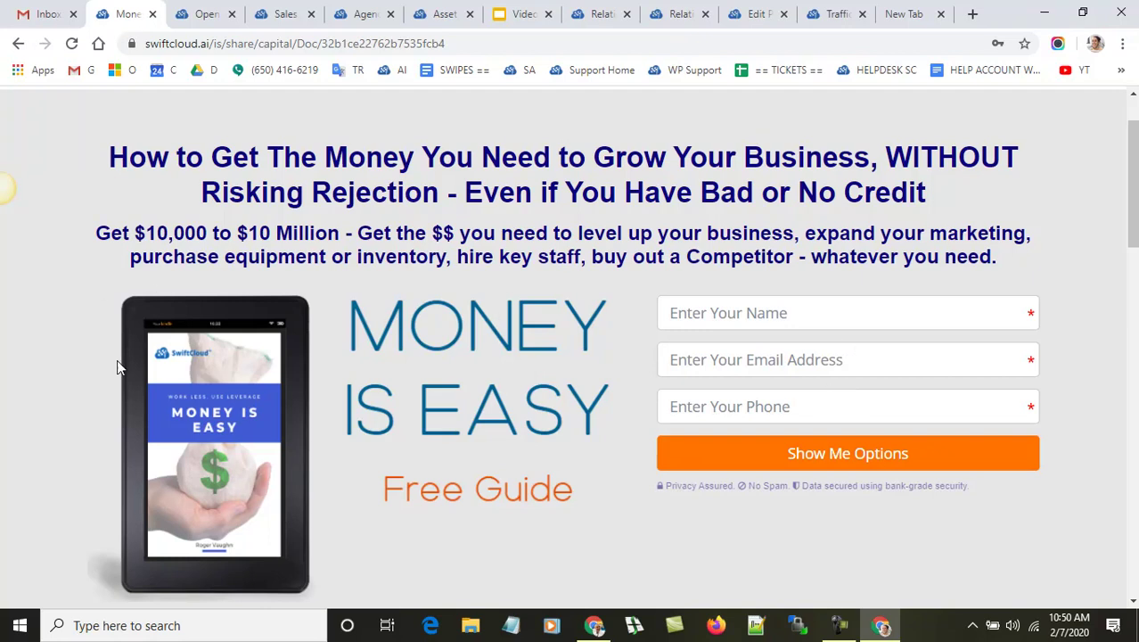
- Review the example pages for the Money Is Easy guide, medical staffing company, Sales Army case study and lead generation kit
scroll(575, 340, "down", 1)
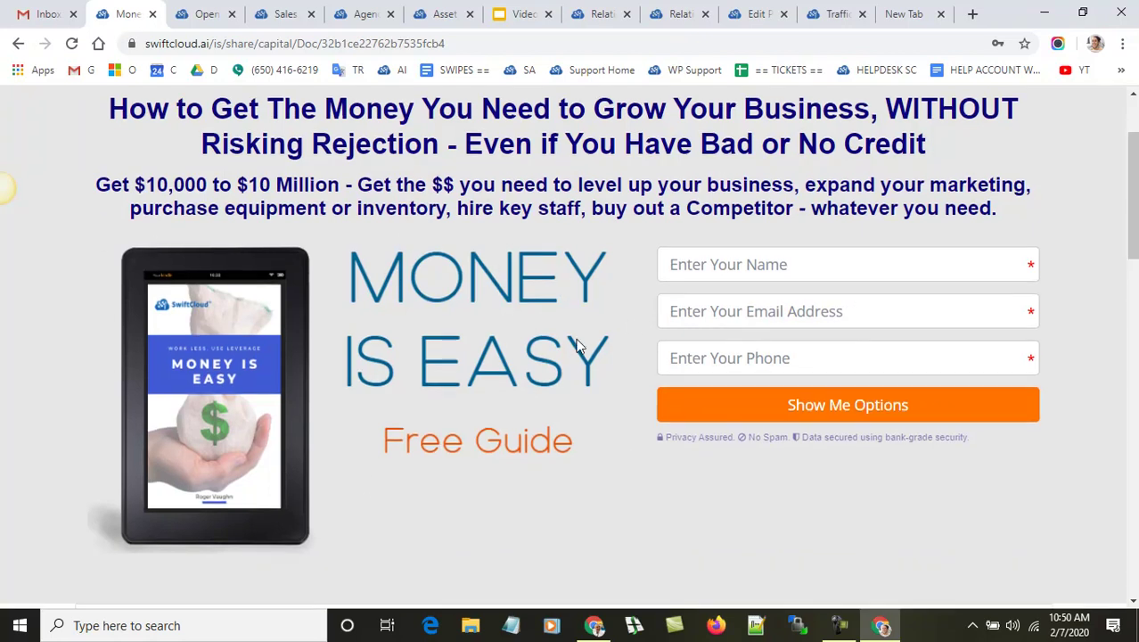
scroll(606, 326, "up", 1)
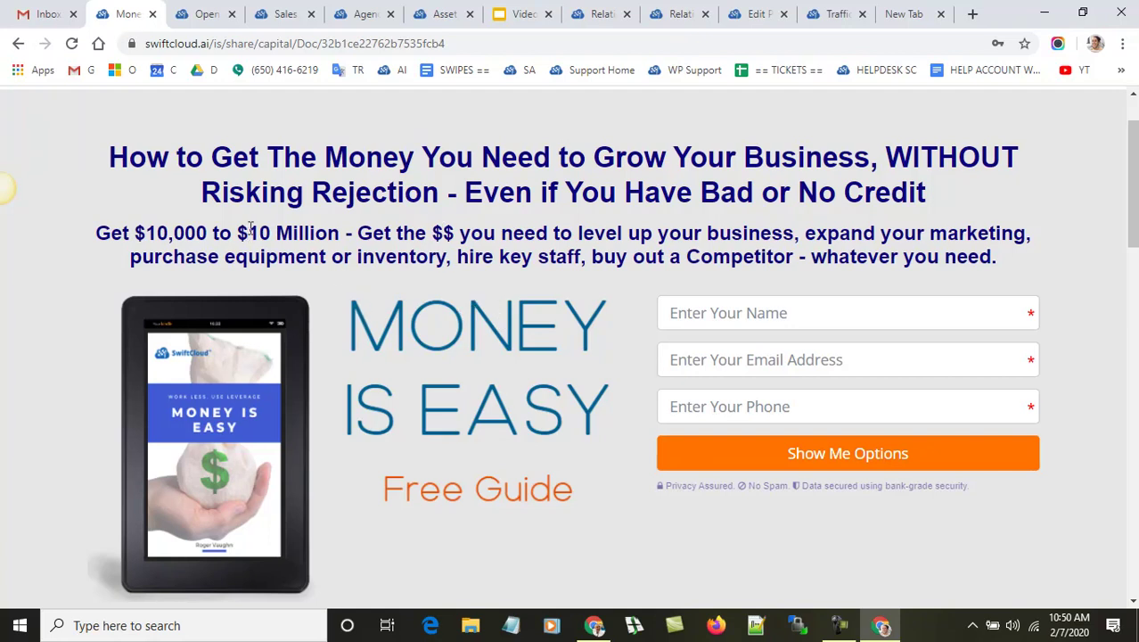
left_click(214, 11)
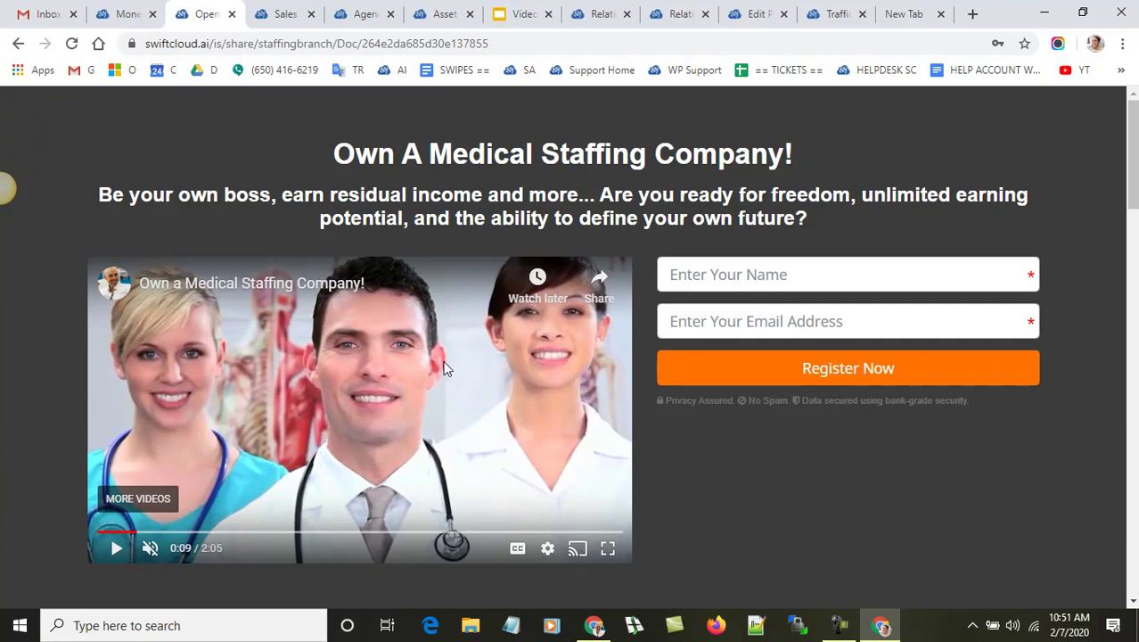
left_click(287, 14)
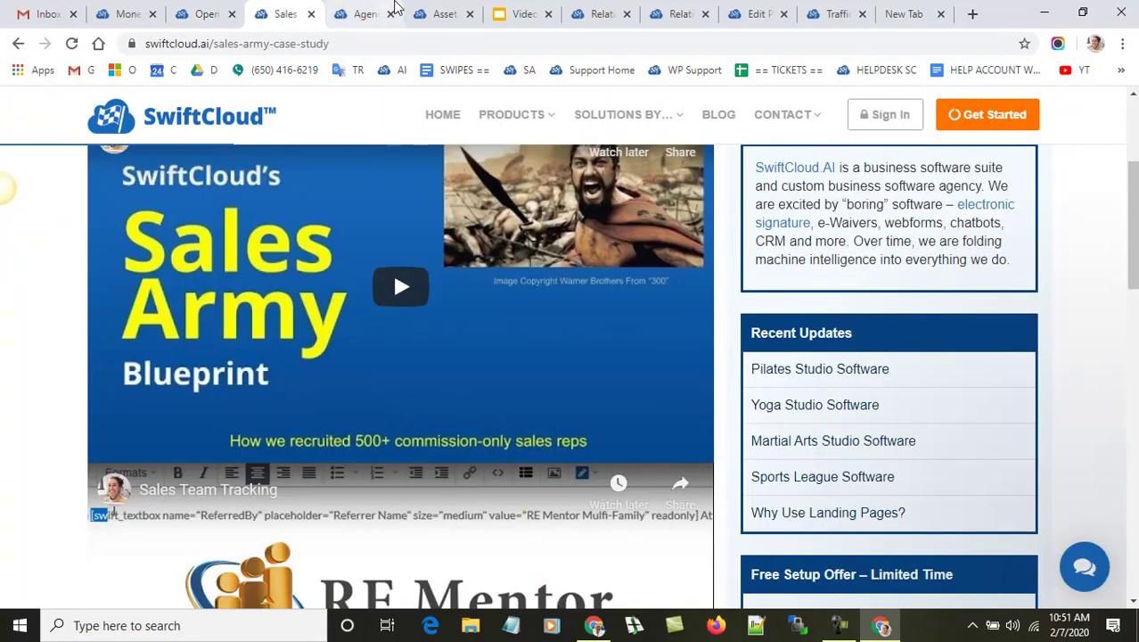
scroll(394, 259, "up", 4)
left_click(361, 13)
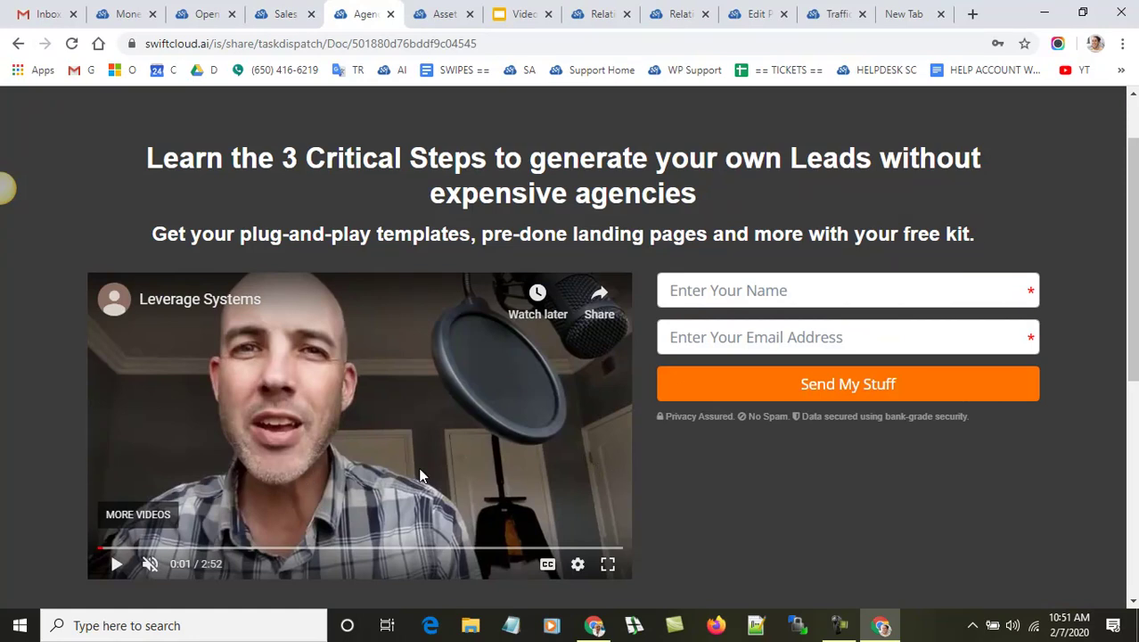
- Examine the stock options trust landing page, including its headline, video, sign-up form and lower content
left_click(424, 11)
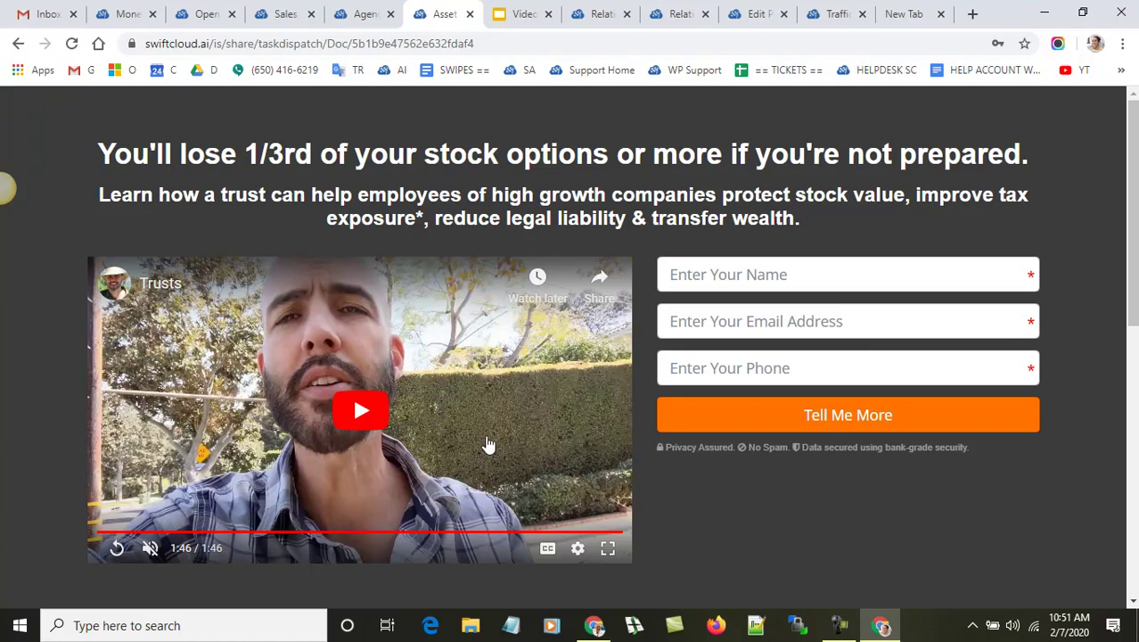
left_click_drag(825, 222, 223, 154)
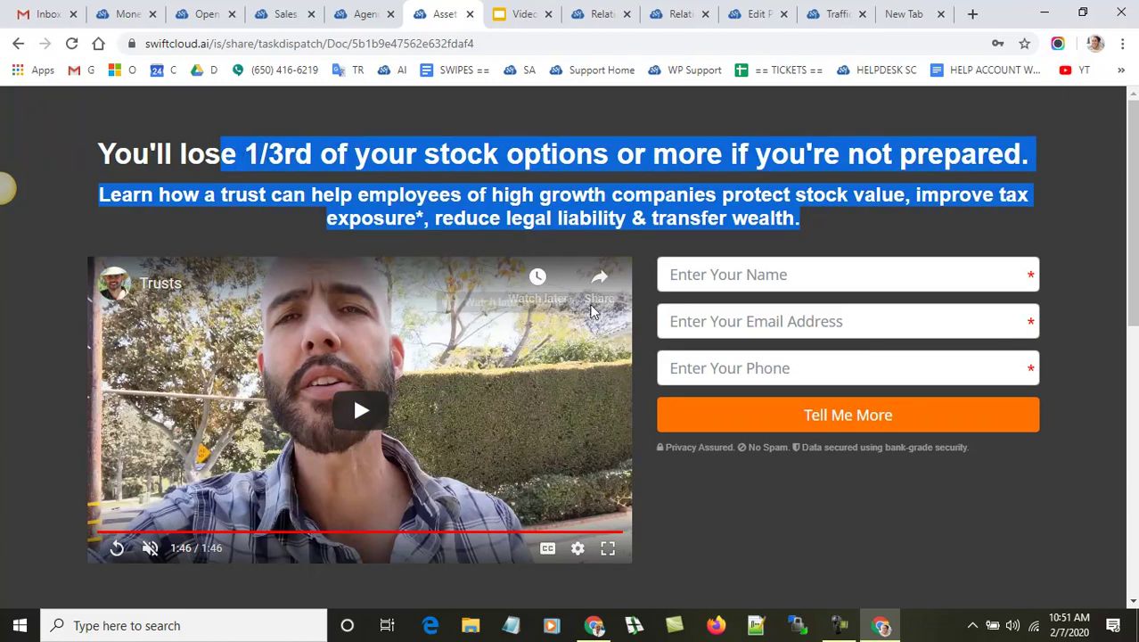
scroll(646, 352, "down", 5)
scroll(645, 352, "down", 1)
scroll(645, 353, "up", 6)
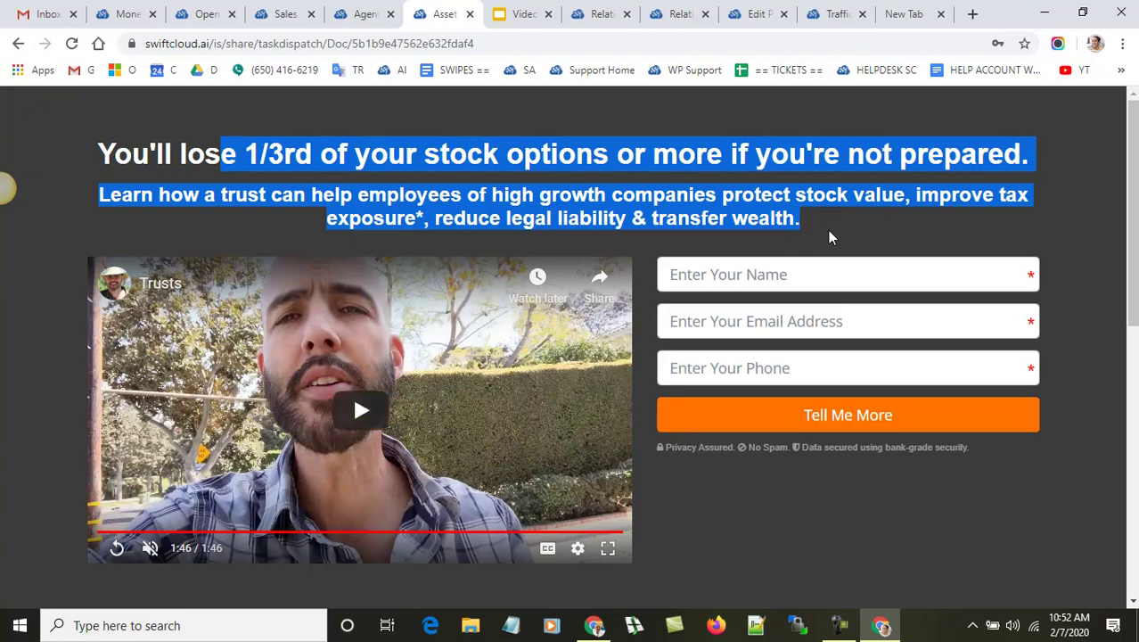
left_click(807, 198)
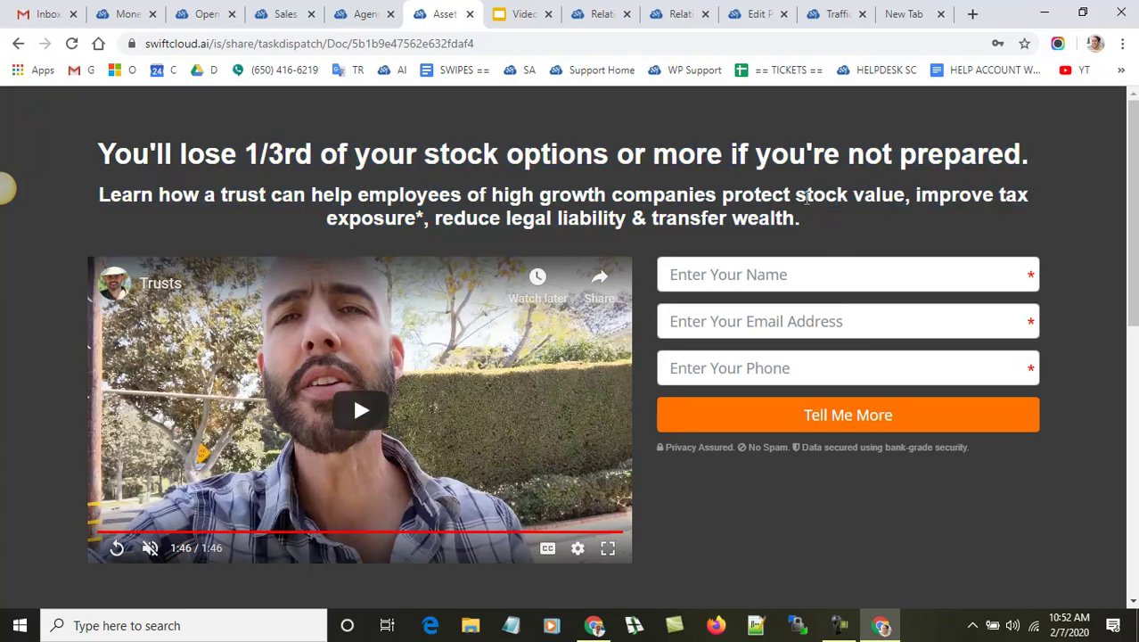
- From the Relationship Rekindler page, open SwiftCloud in a separate browser tab and go to its Drive file list
left_click(595, 11)
scroll(673, 322, "up", 2)
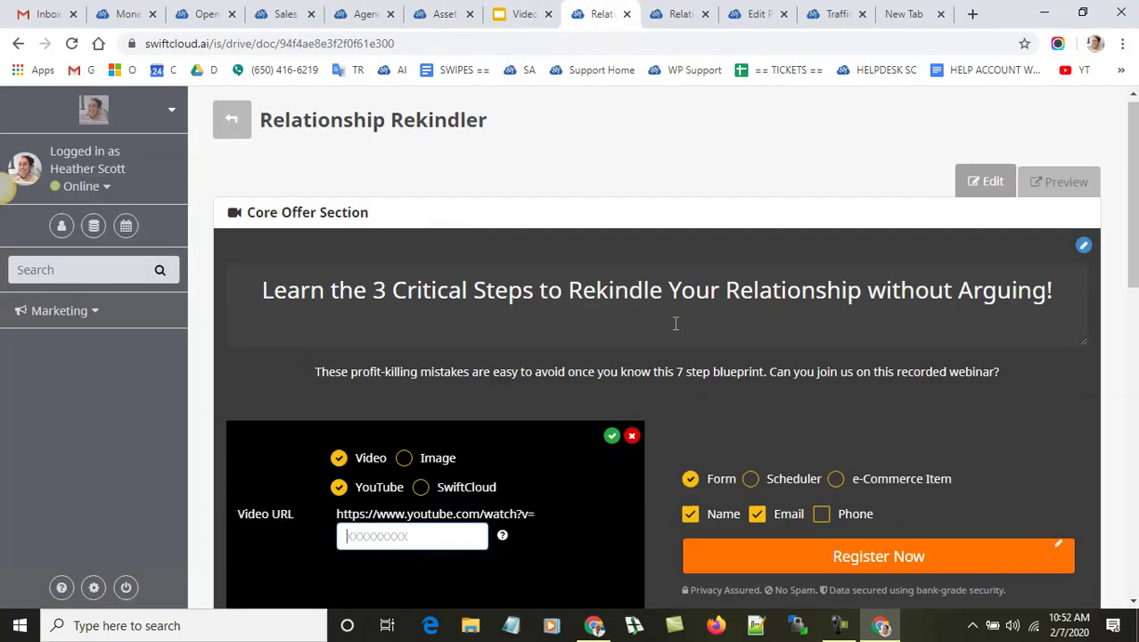
right_click(93, 226)
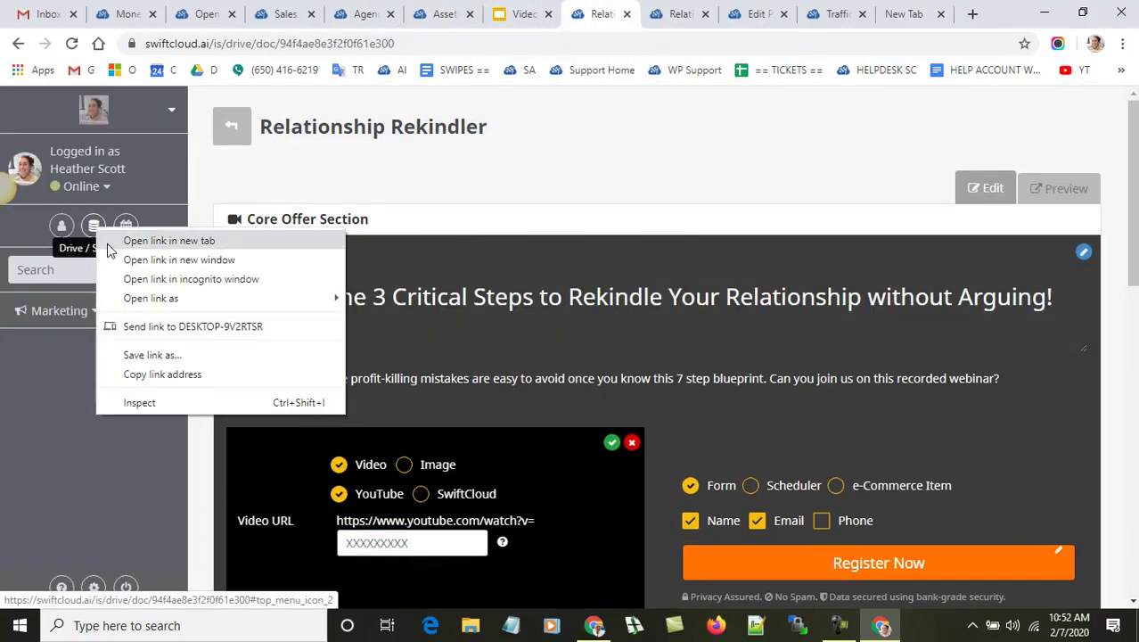
left_click(142, 239)
left_click_drag(634, 14, 579, 9)
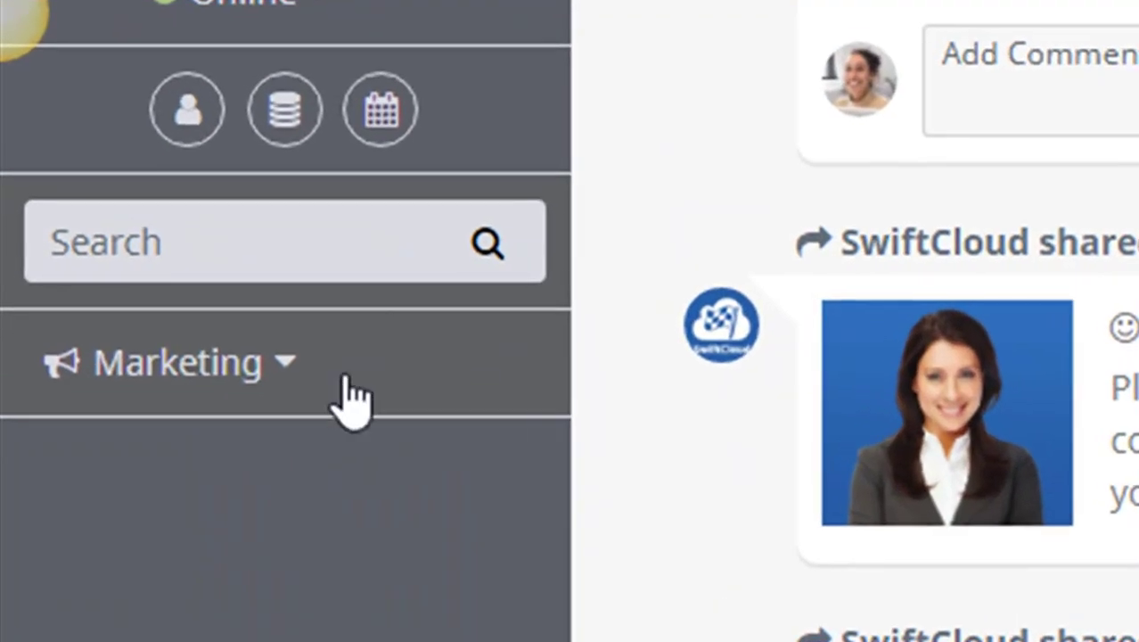
left_click(281, 125)
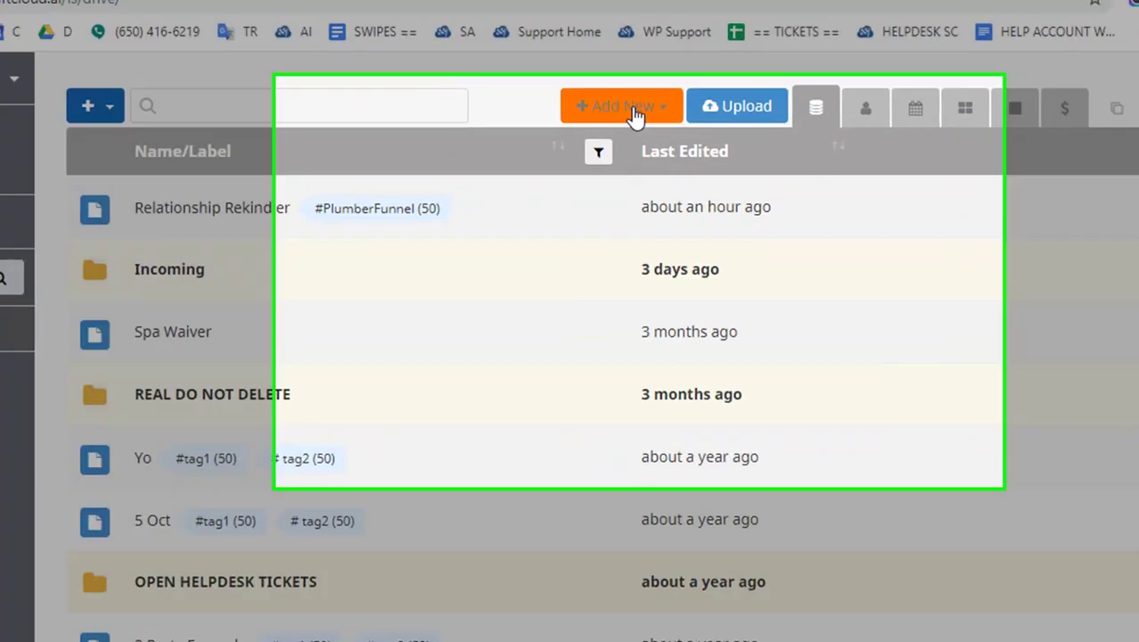
- Create a new Video Landing Page named "Relationship Reboot"
left_click(635, 114)
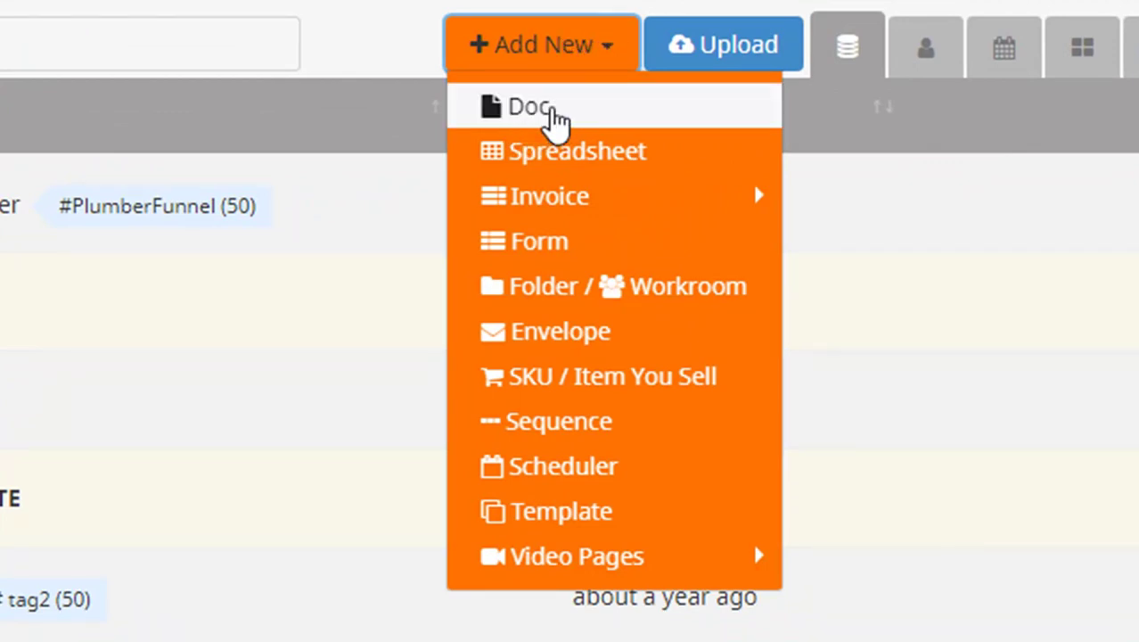
mouse_move(548, 564)
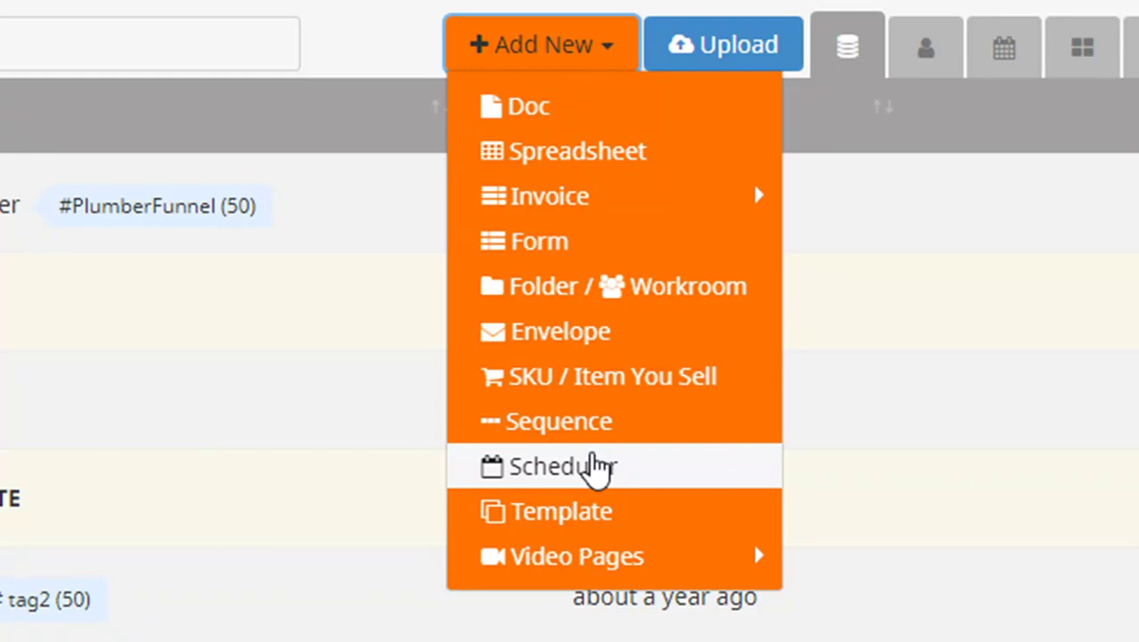
mouse_move(659, 566)
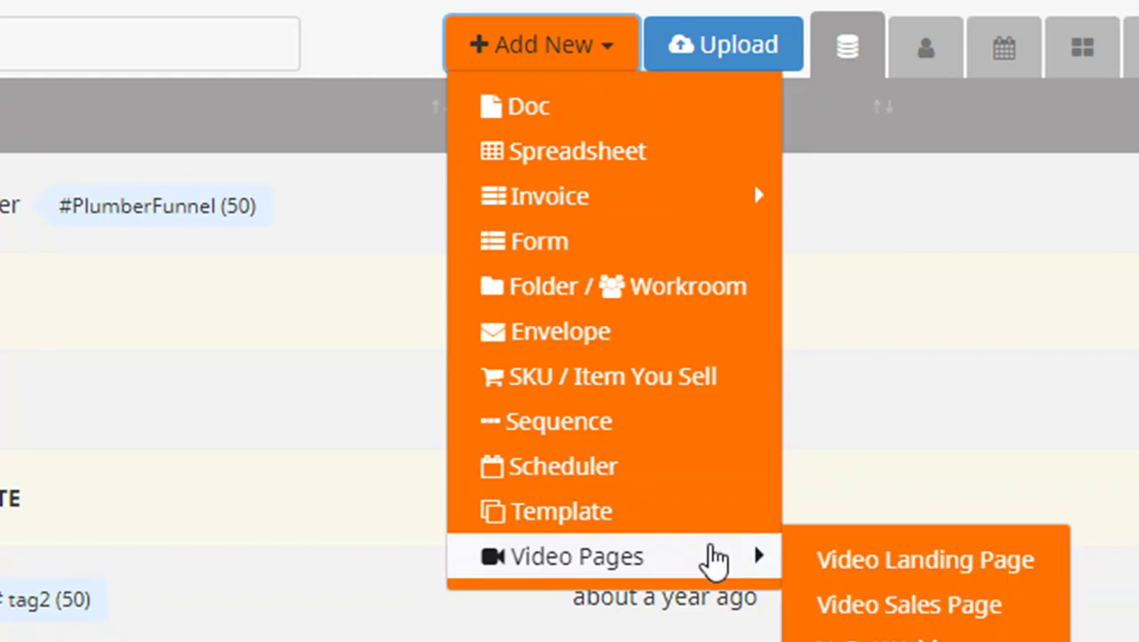
left_click(943, 567)
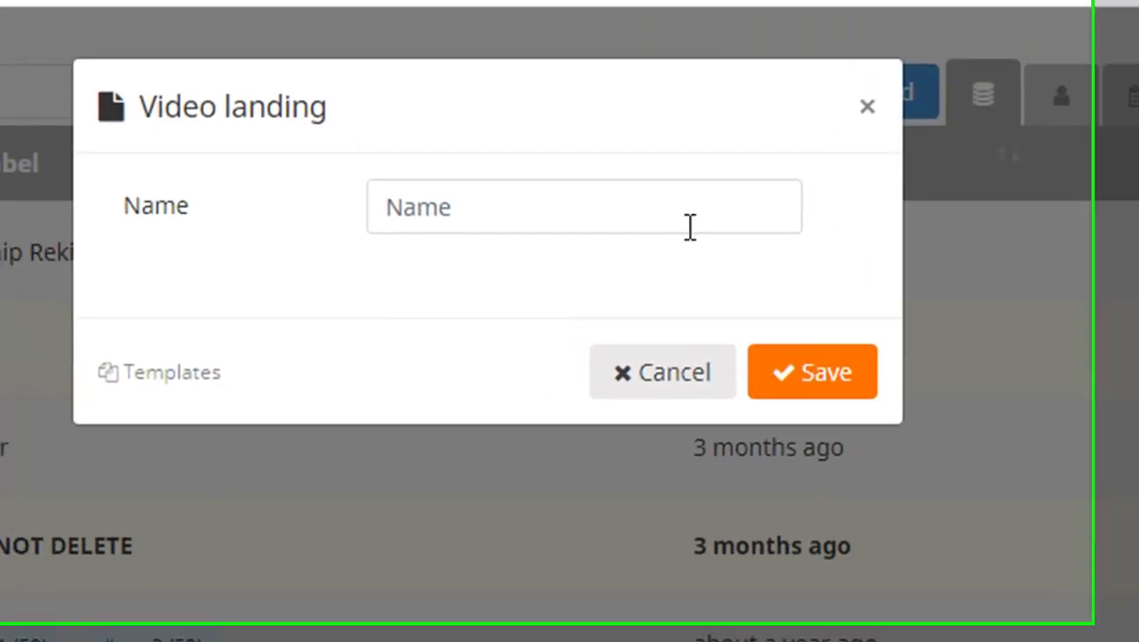
type("Relation")
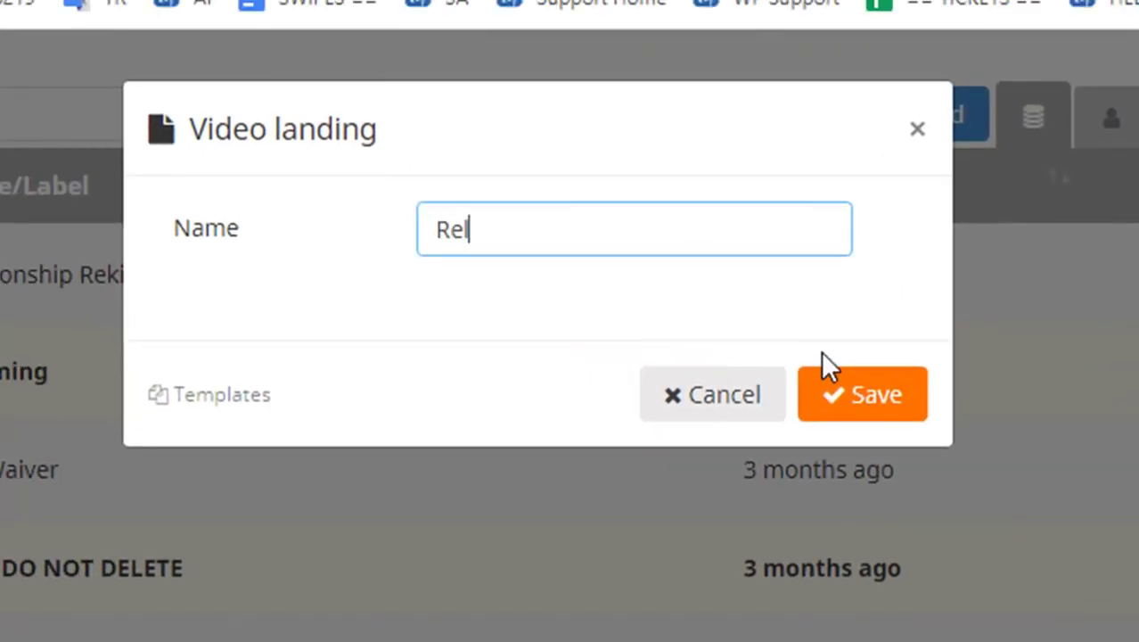
type("ship Reboot")
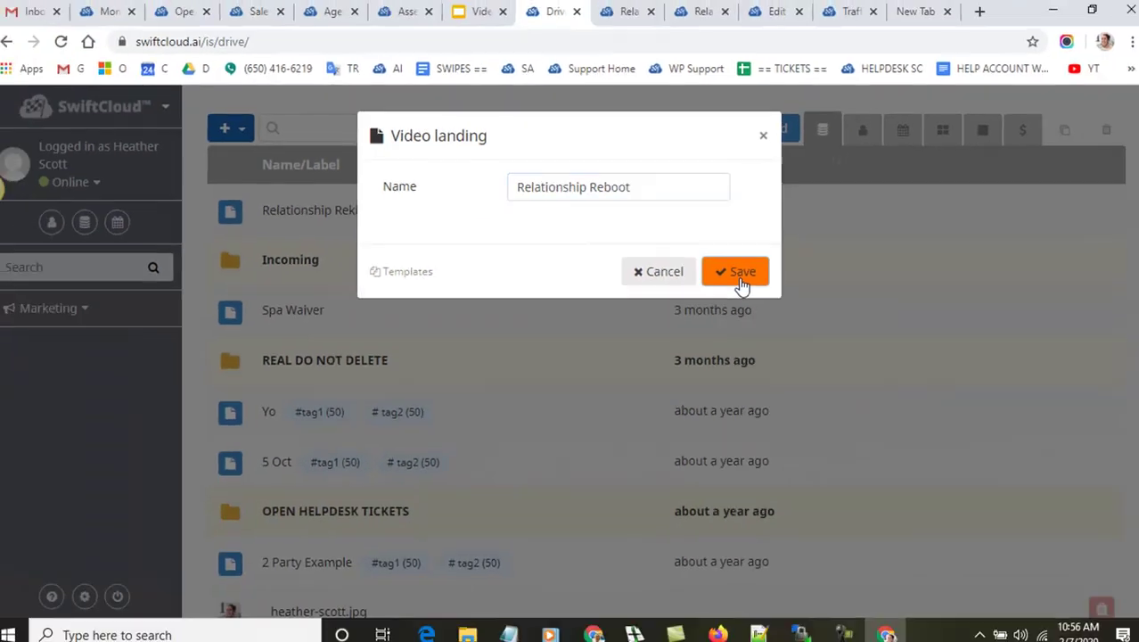
left_click(739, 281)
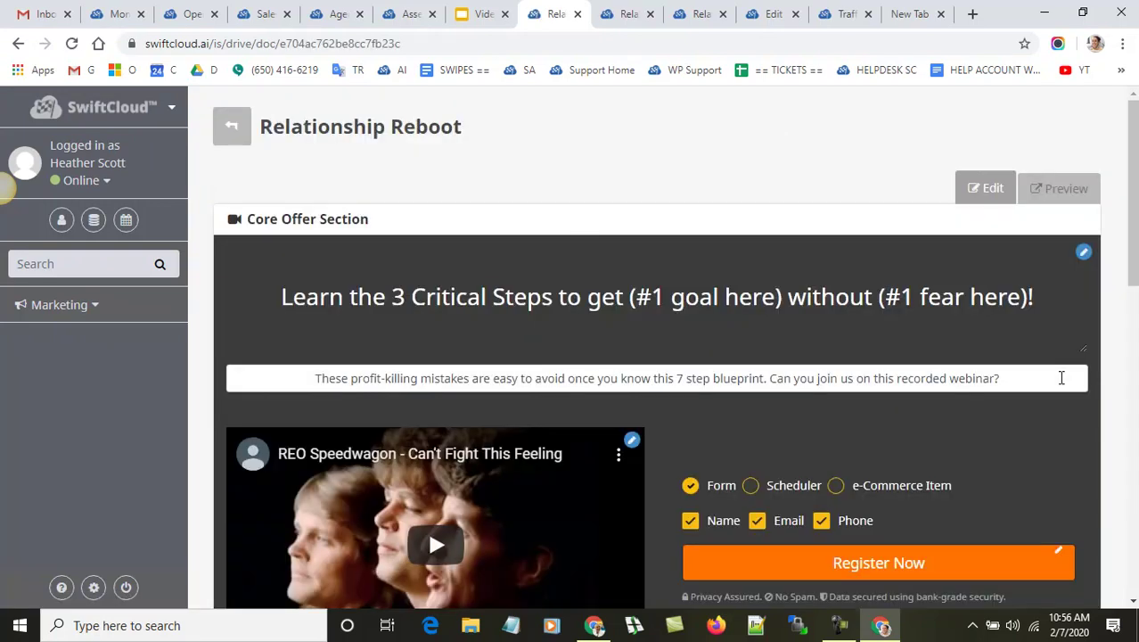
left_click(513, 120)
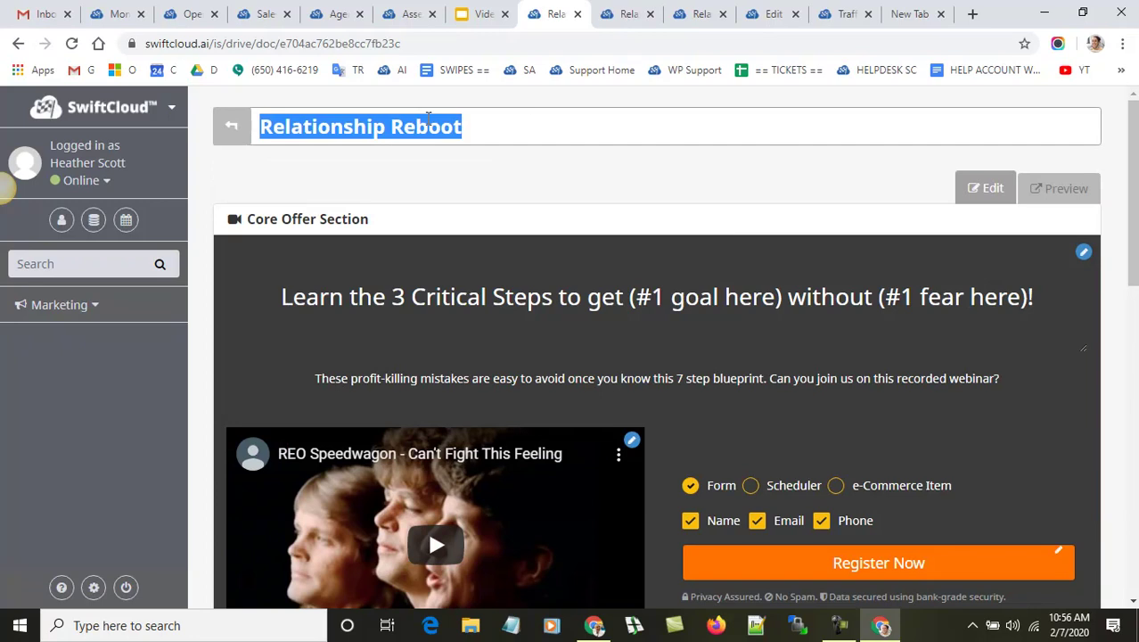
left_click(449, 175)
left_click(473, 120)
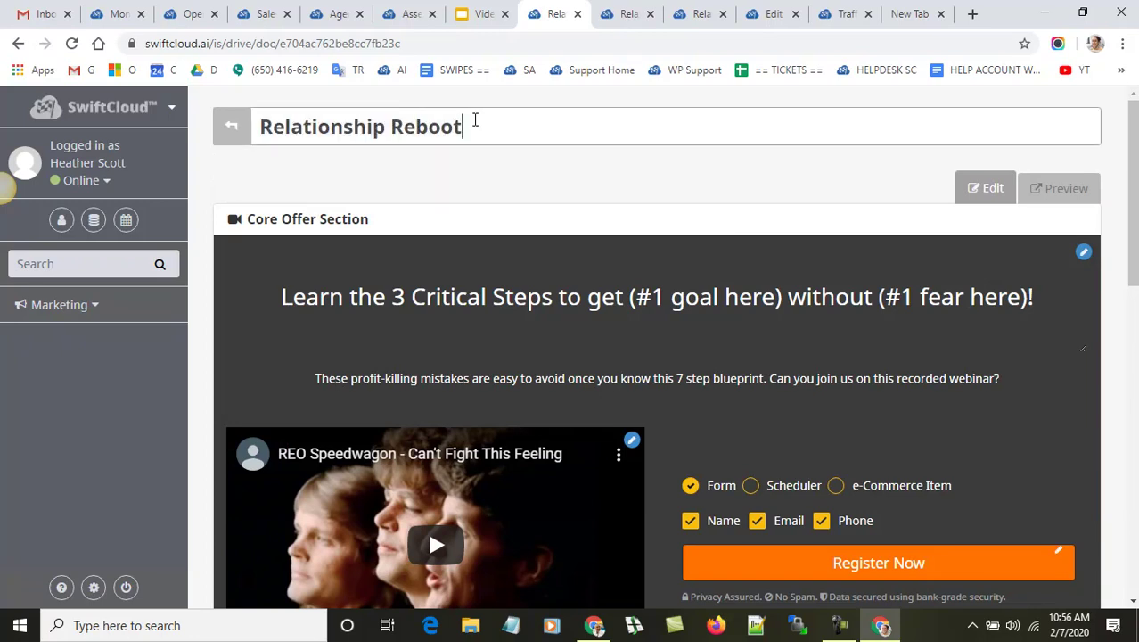
left_click(499, 178)
left_click(467, 127)
left_click(491, 183)
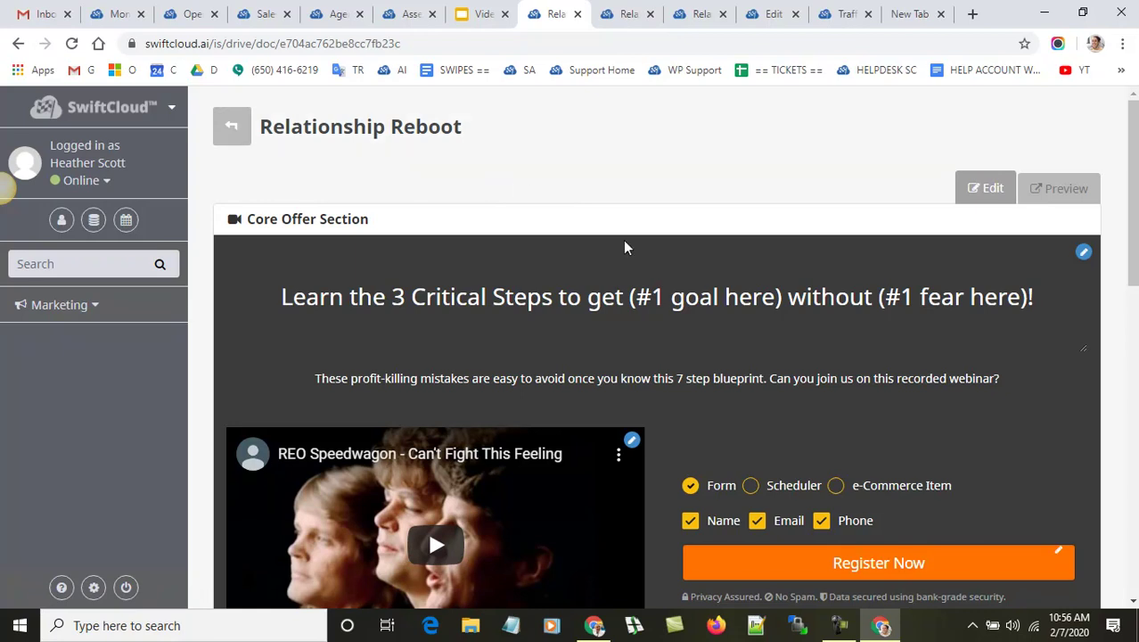
- Replace the "get (#1 goal here)" placeholder in the Core Offer headline with "Reboot Your Relationship"
scroll(593, 216, "down", 2)
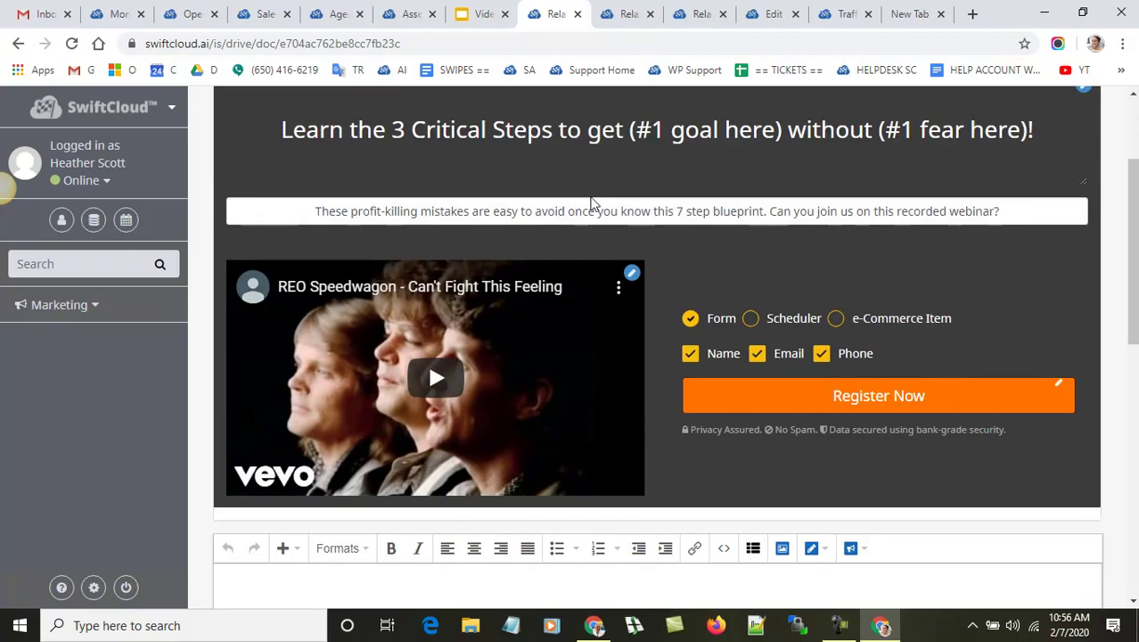
scroll(590, 203, "up", 2)
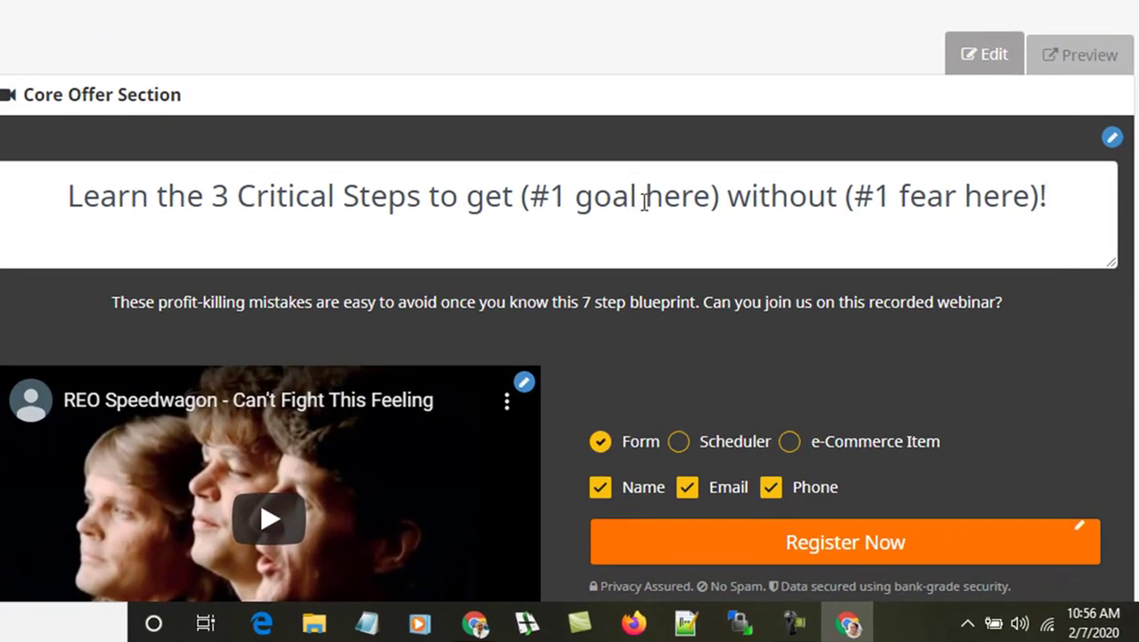
left_click_drag(720, 196, 447, 217)
type("Rebot Y")
key("BackSpace")
key("BackSpace")
key("BackSpace")
type("oot Your Relationship")
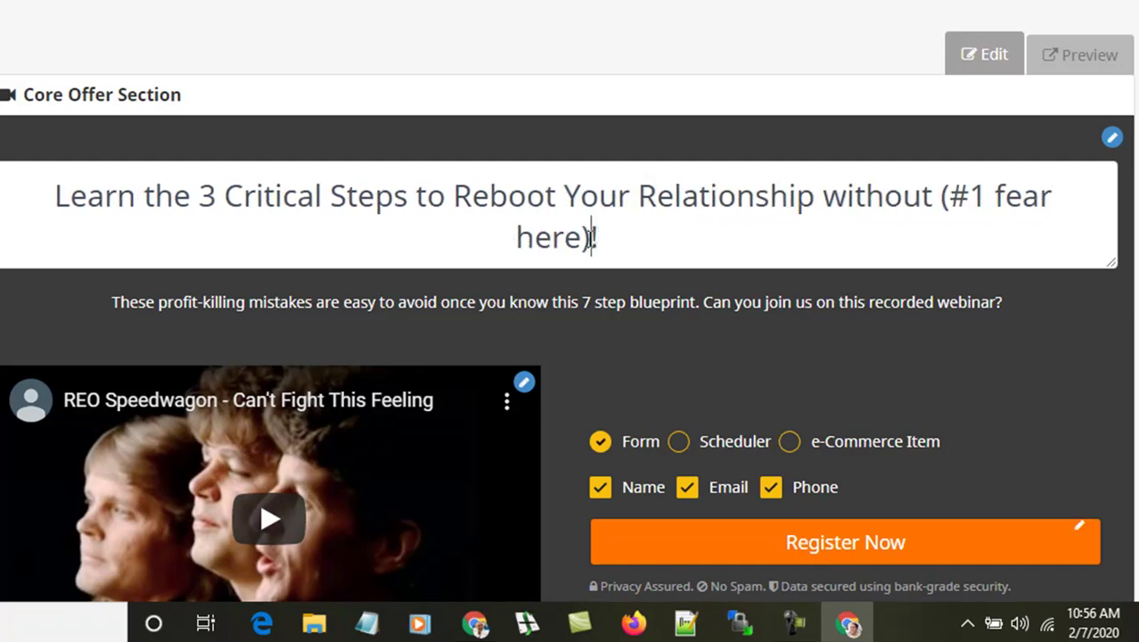
- Replace the "(#1 fear here)" placeholder in the headline with "Arguments", directly before the exclamation mark
left_click_drag(1023, 174, 944, 191)
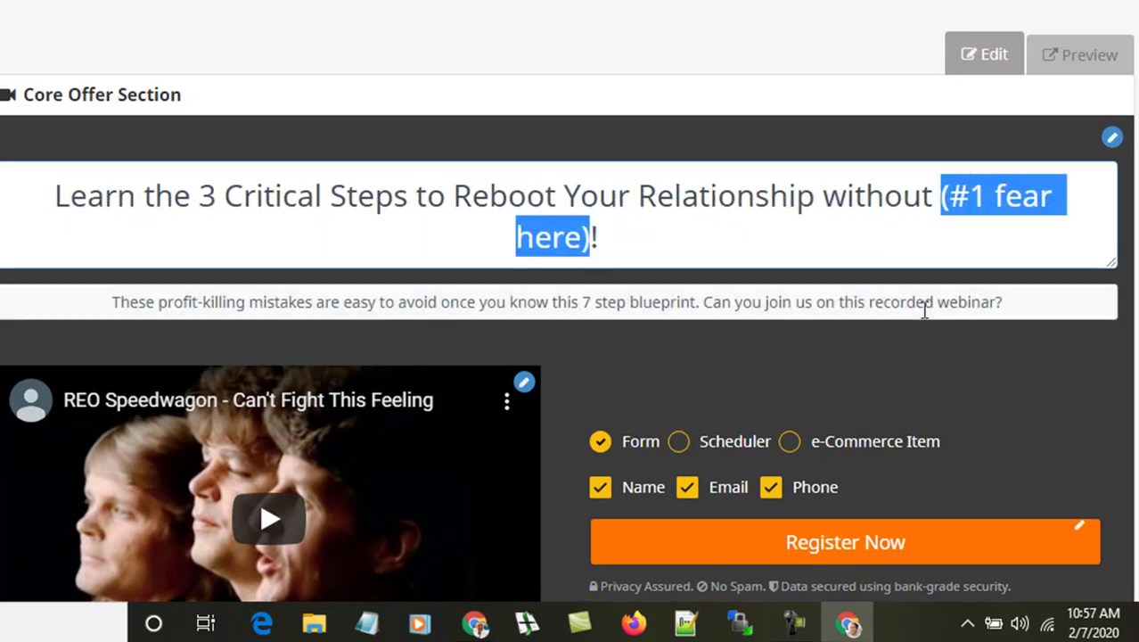
type("Arguments")
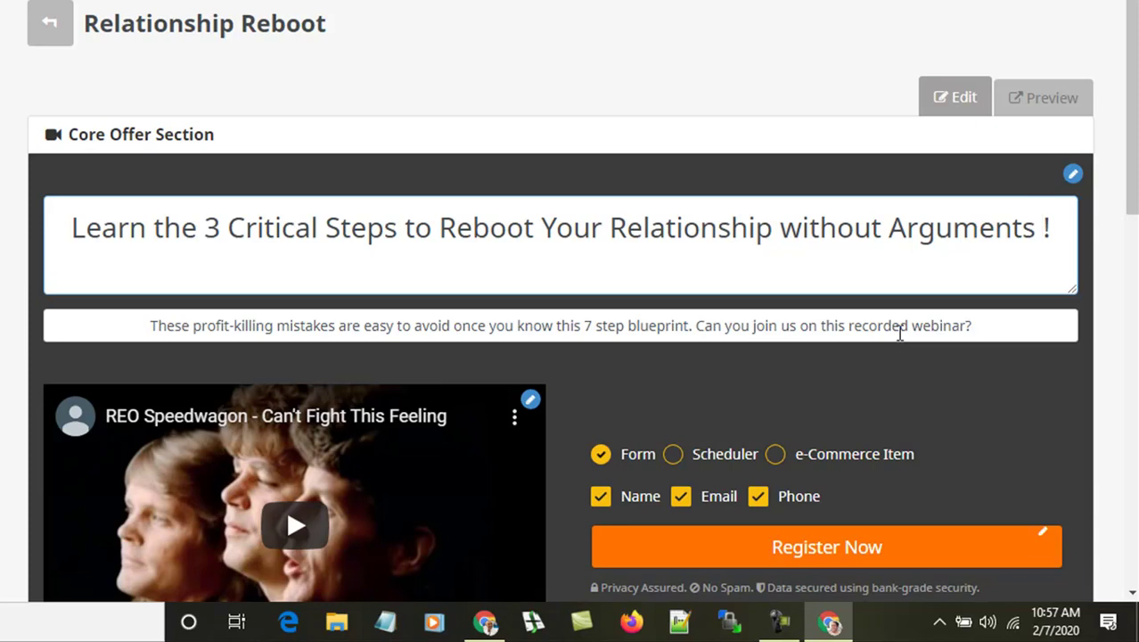
type("or Fi")
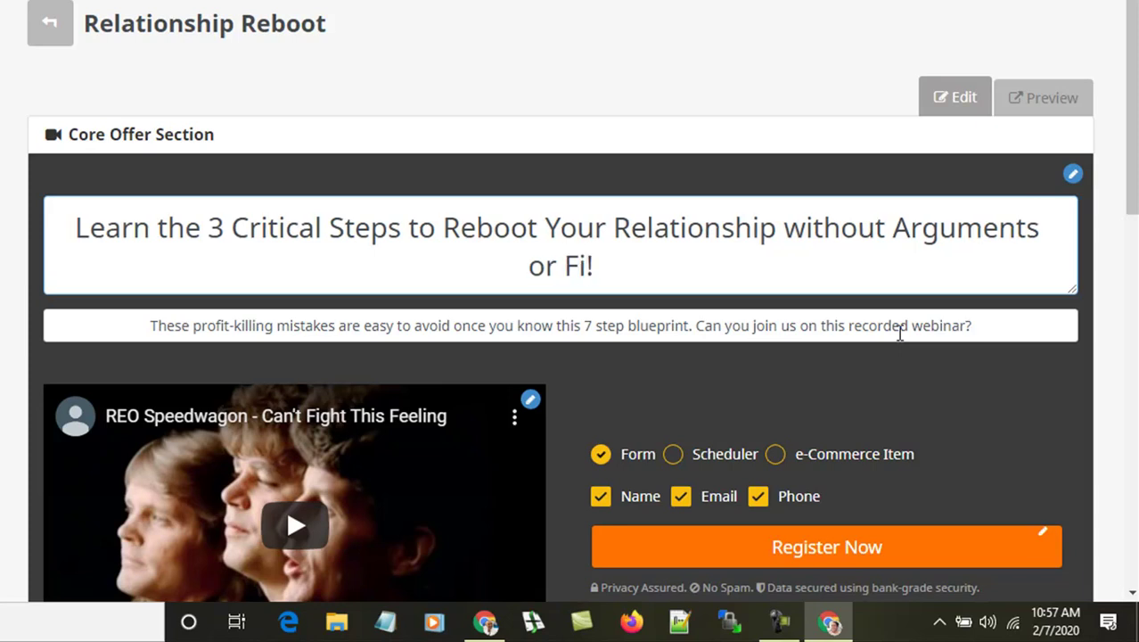
key("BackSpace")
key("BackSpace")
key("BackSpace")
key("BackSpace")
key("BackSpace")
key("BackSpace")
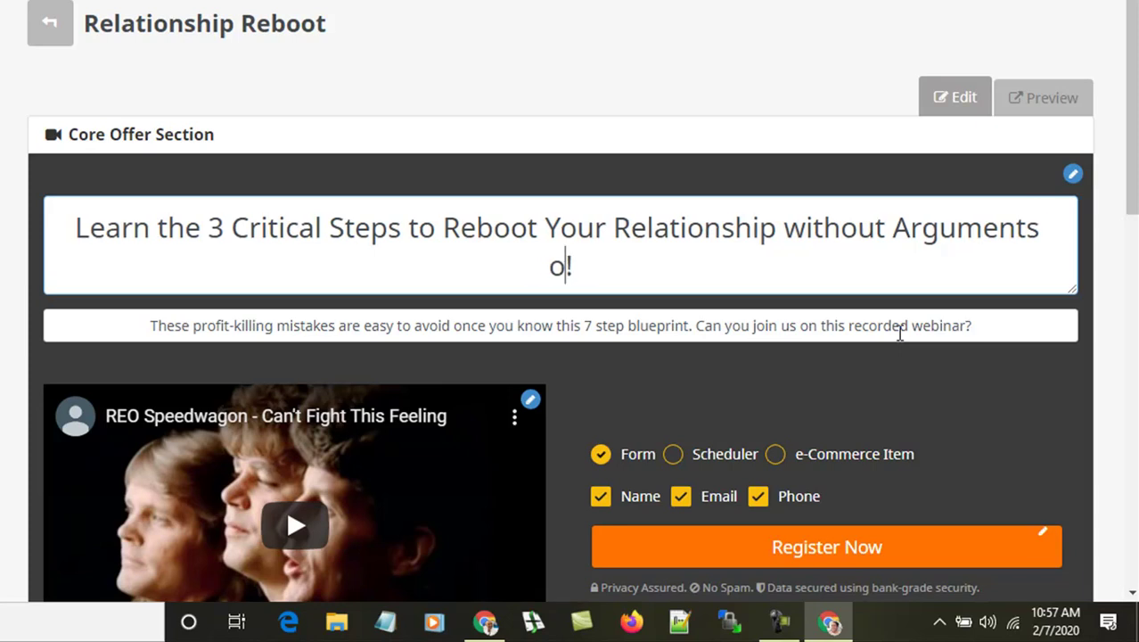
left_click(741, 390)
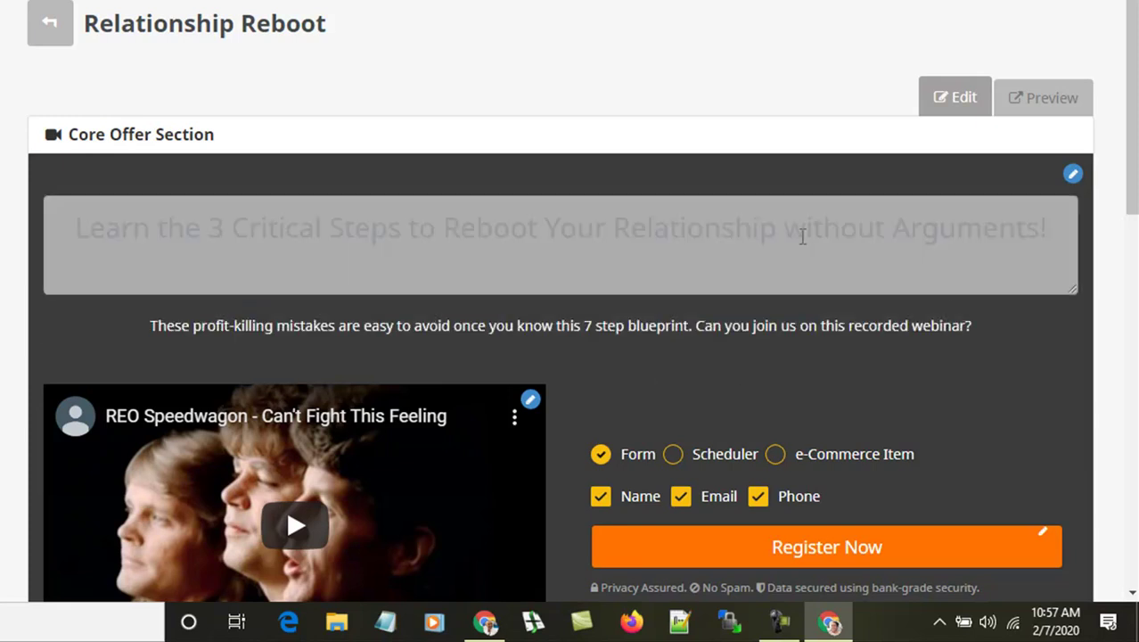
left_click(579, 250)
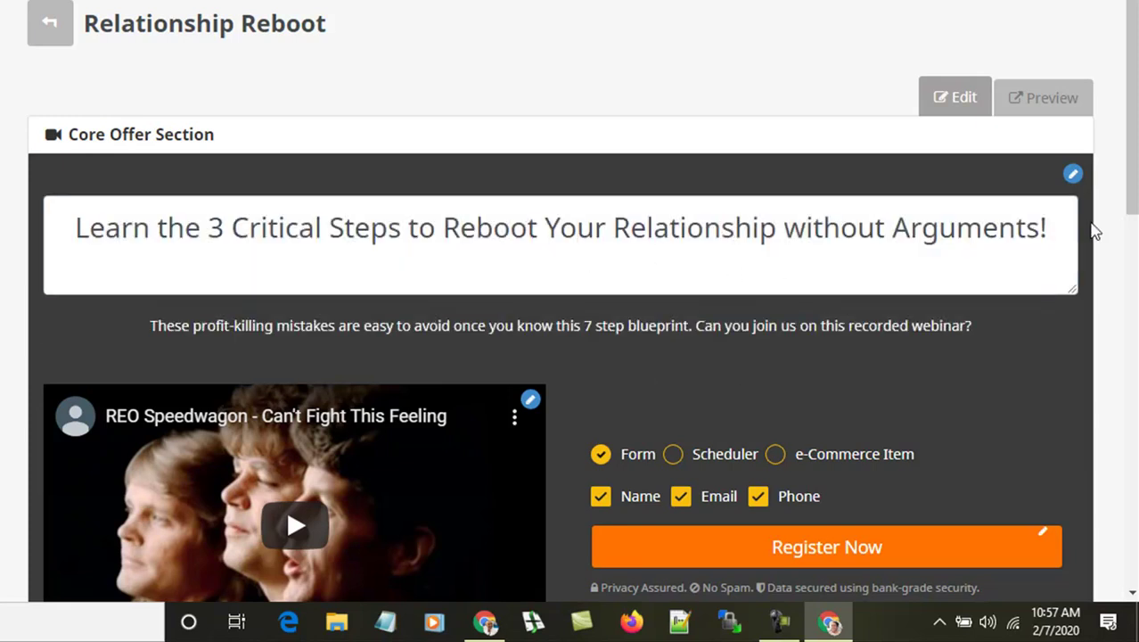
left_click(1063, 216)
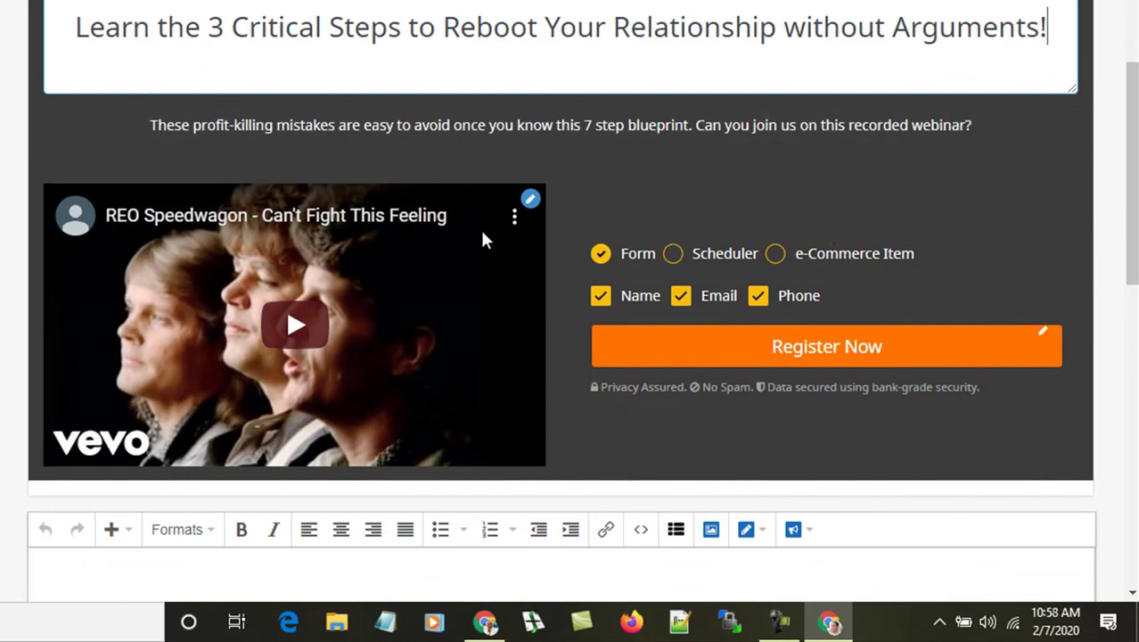
- Enter the sample text "MOre TEst" in the body text editor below the Core Offer section
scroll(867, 193, "up", 3)
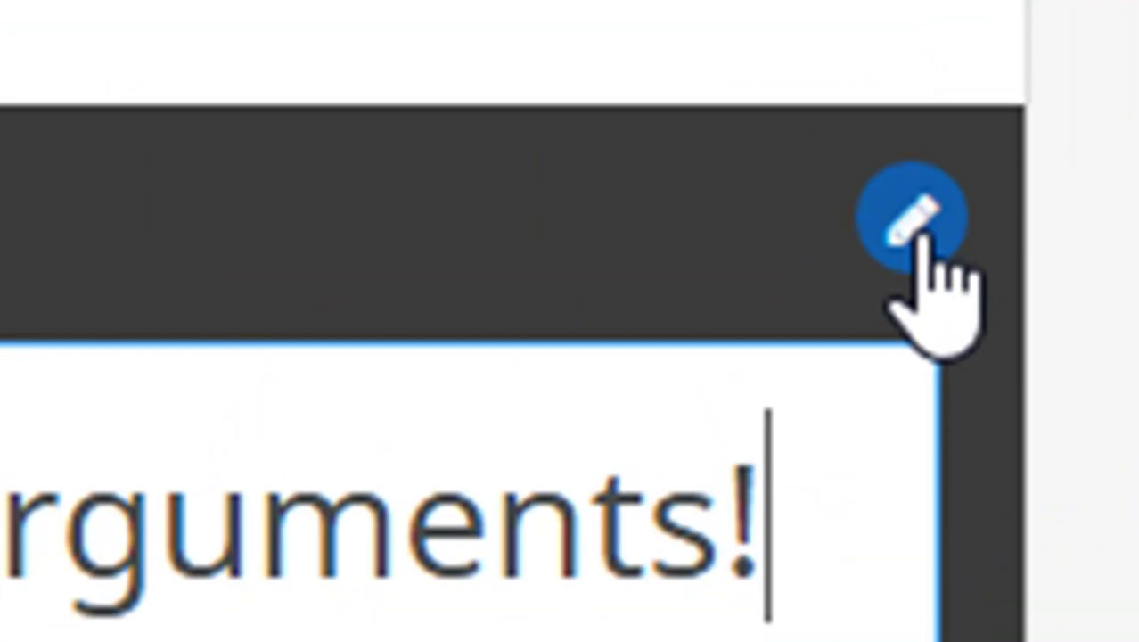
left_click(918, 234)
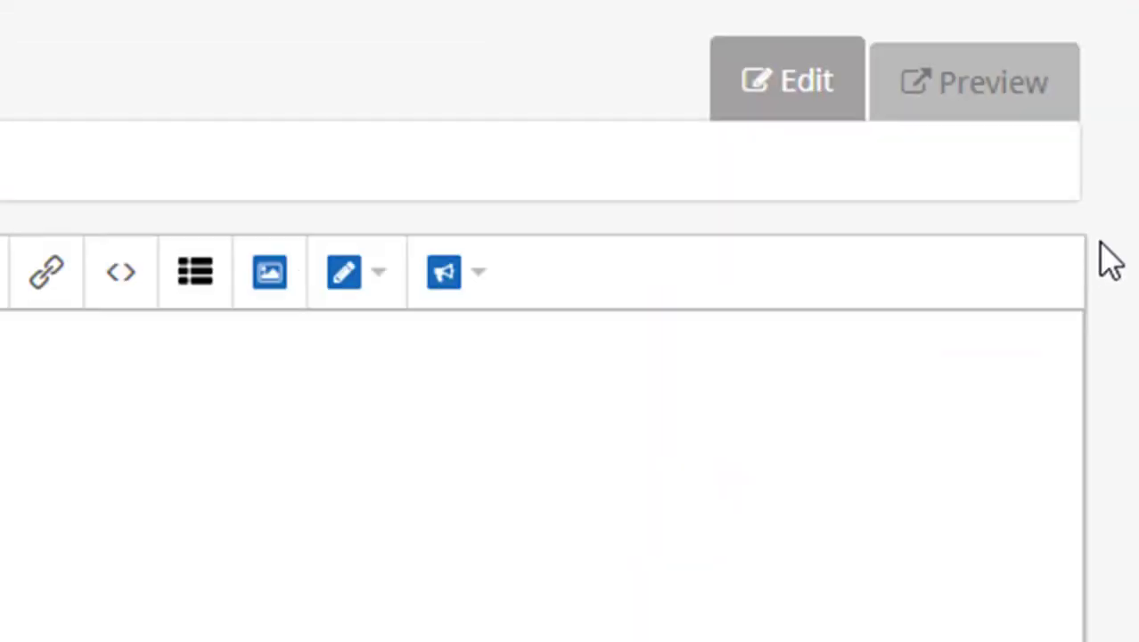
left_click(352, 220)
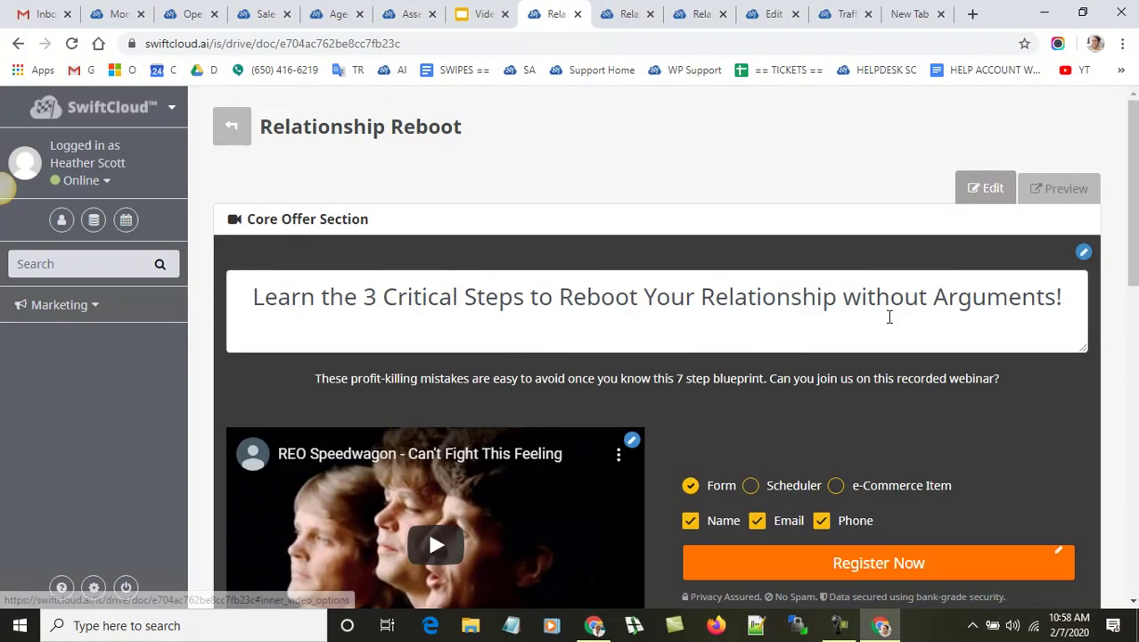
left_click(1084, 252)
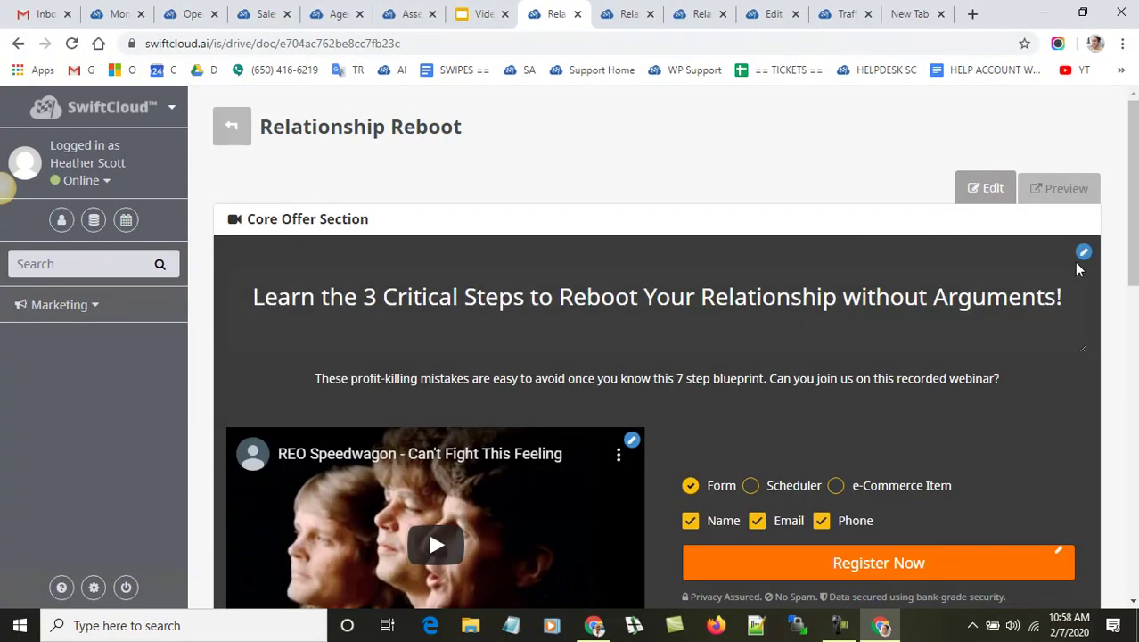
type("MOre TEst")
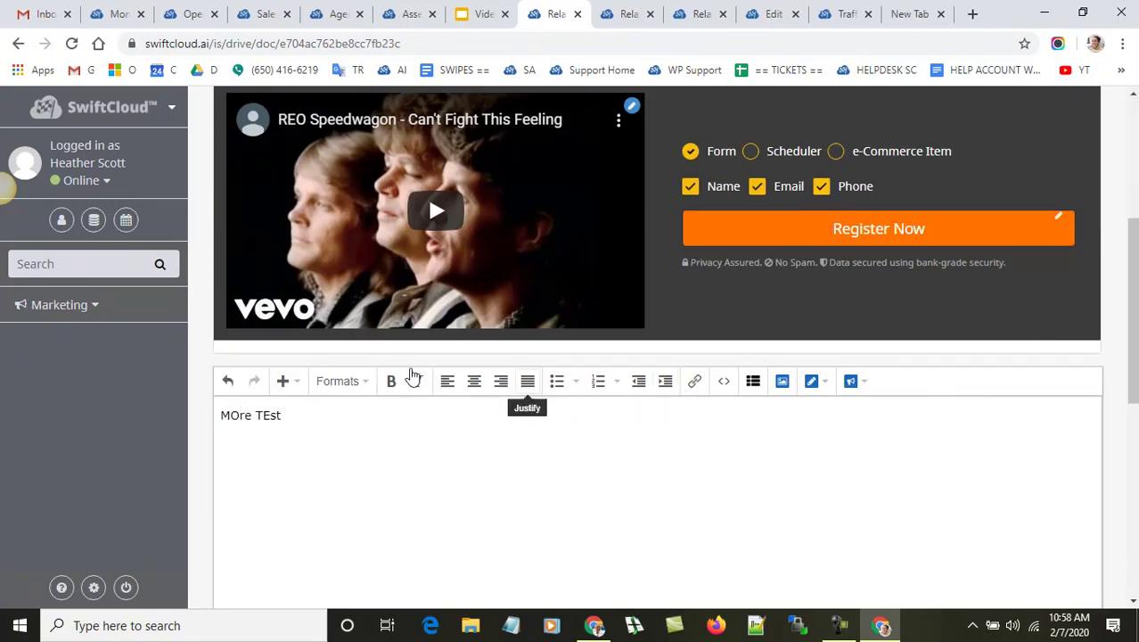
- Look over the available heading formats, the option sections below the text editor and the subheadline of the Core Offer section
left_click(341, 380)
mouse_move(428, 409)
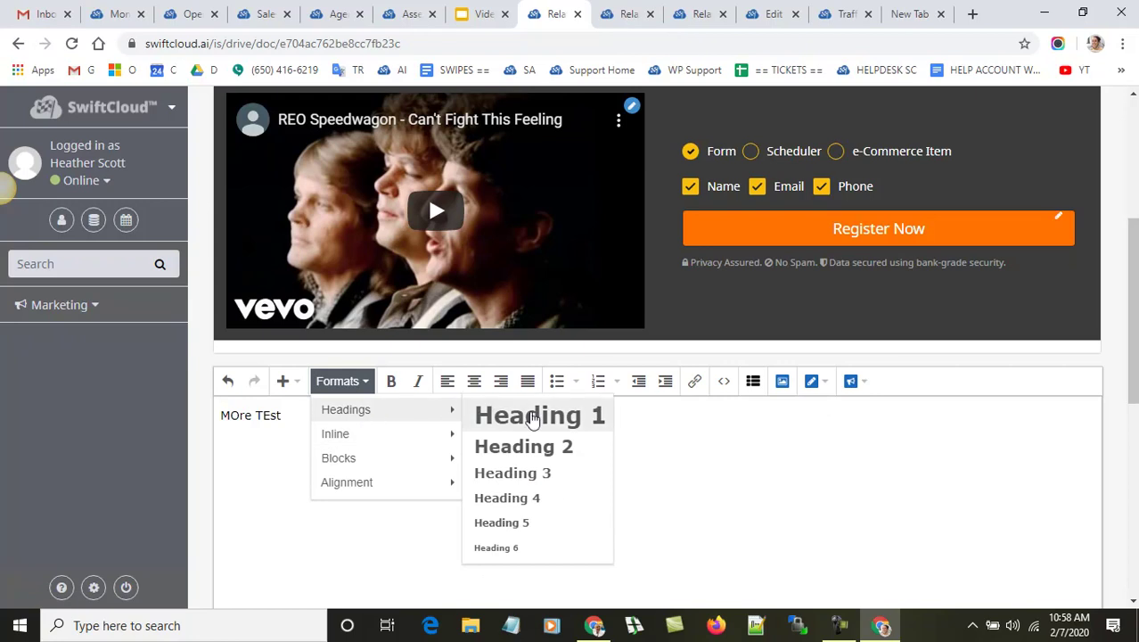
left_click(768, 475)
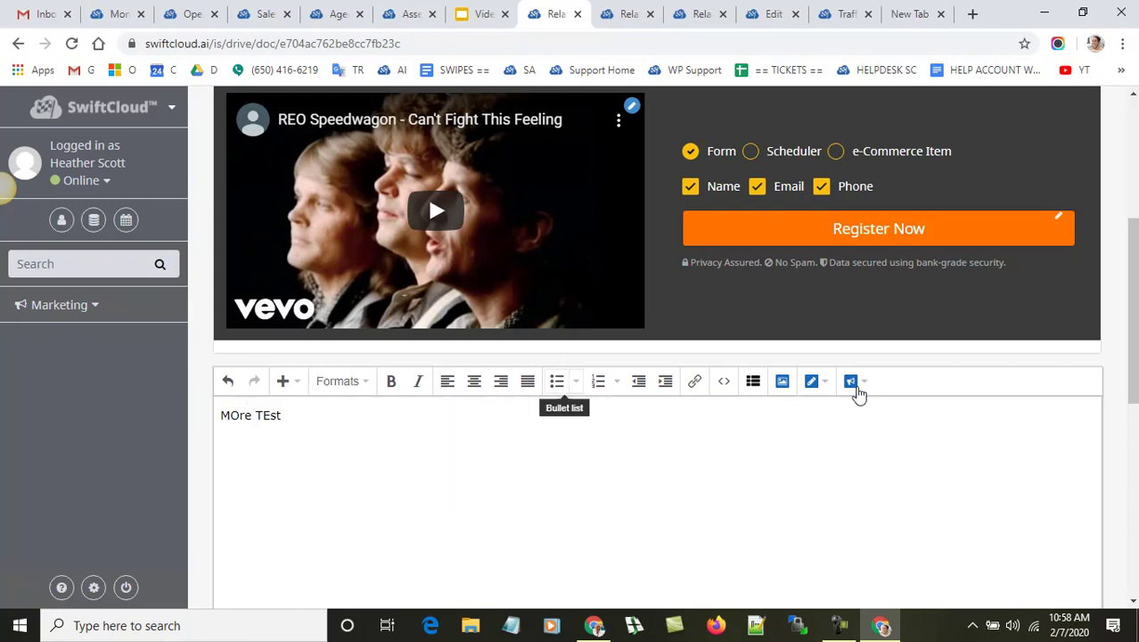
scroll(501, 519, "down", 5)
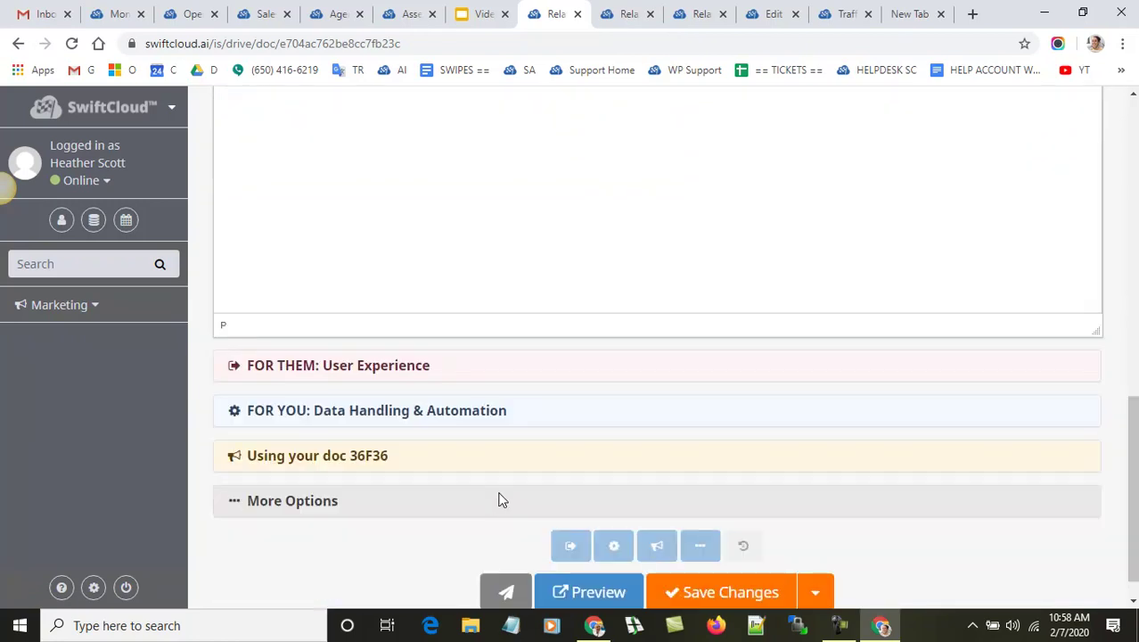
scroll(501, 500, "up", 8)
left_click(1019, 370)
left_click_drag(313, 379, 1065, 391)
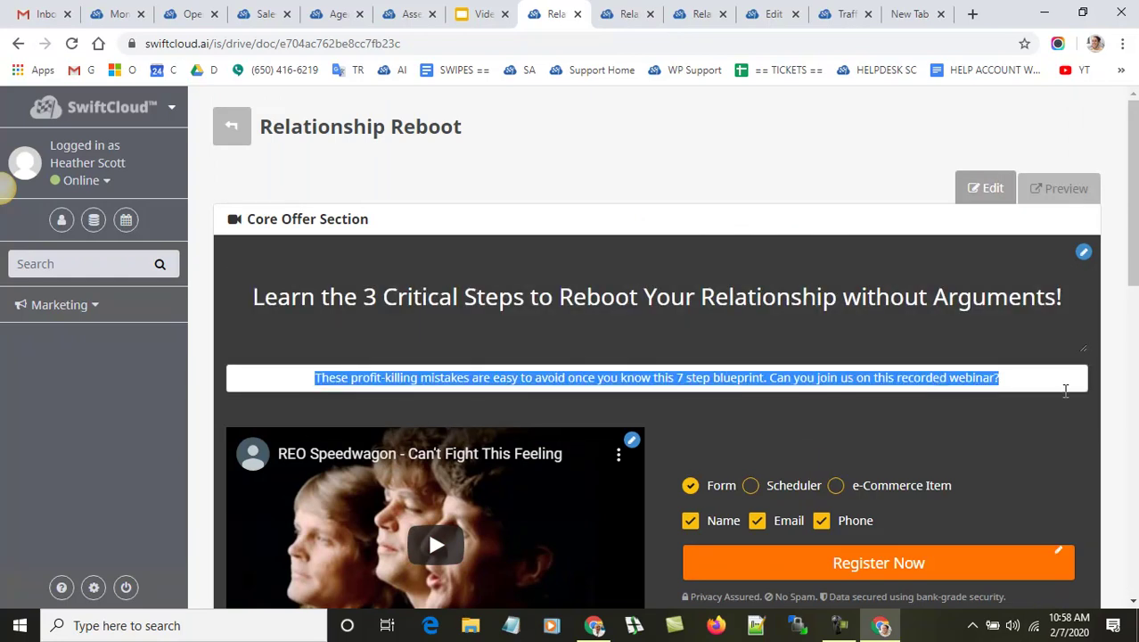
scroll(1065, 390, "down", 3)
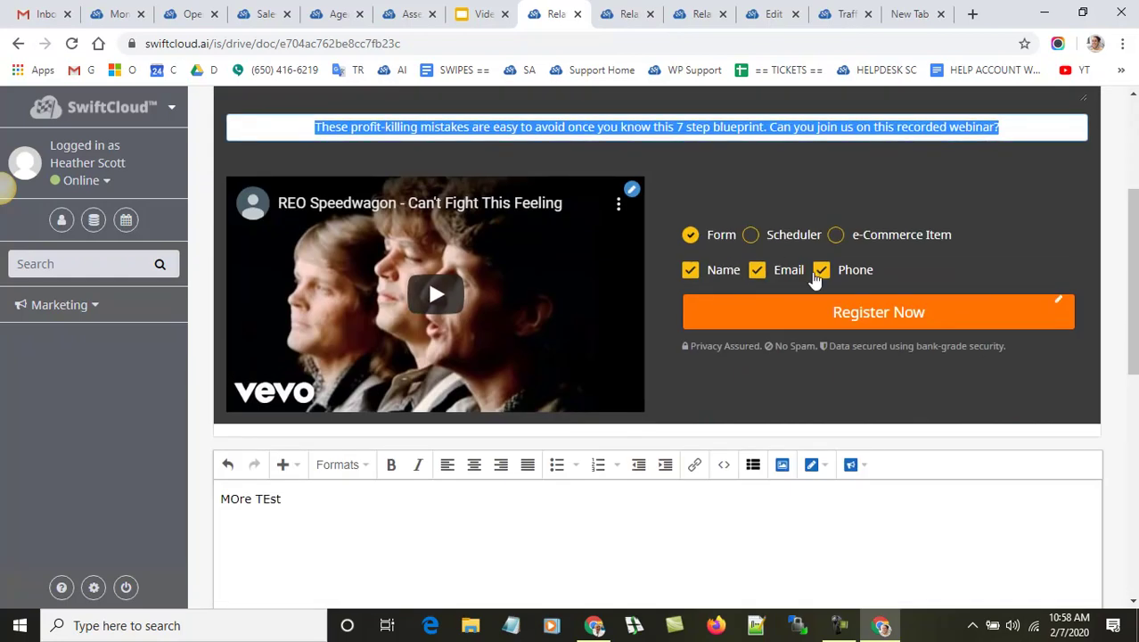
scroll(855, 262, "up", 2)
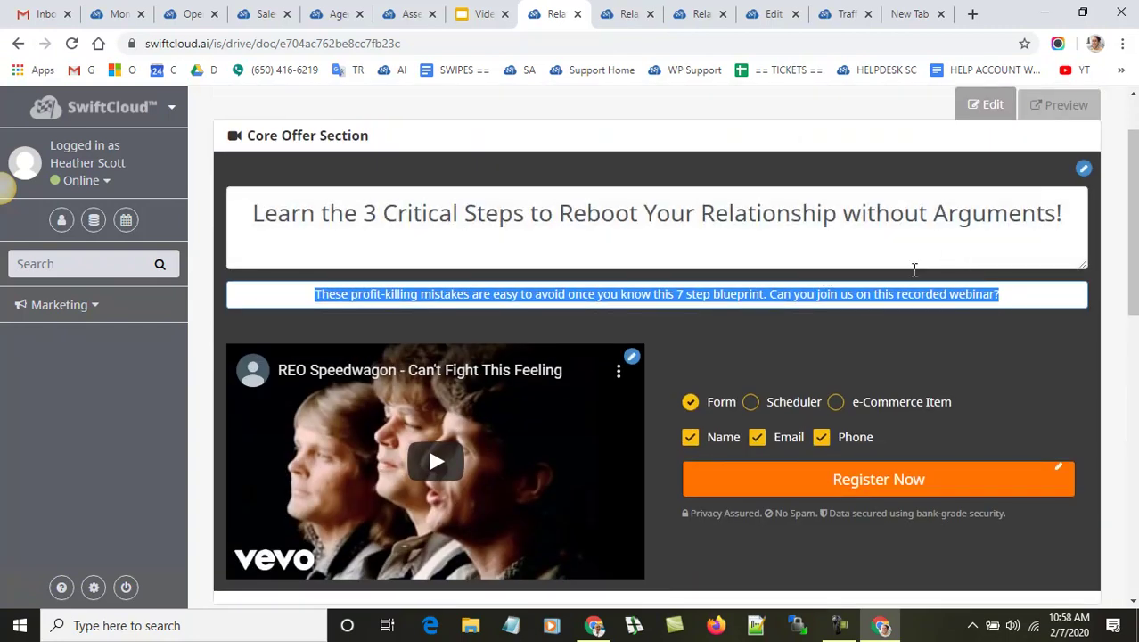
- Remove the Phone field from the registration form and set the video section's font color to #ffffff
left_click(821, 436)
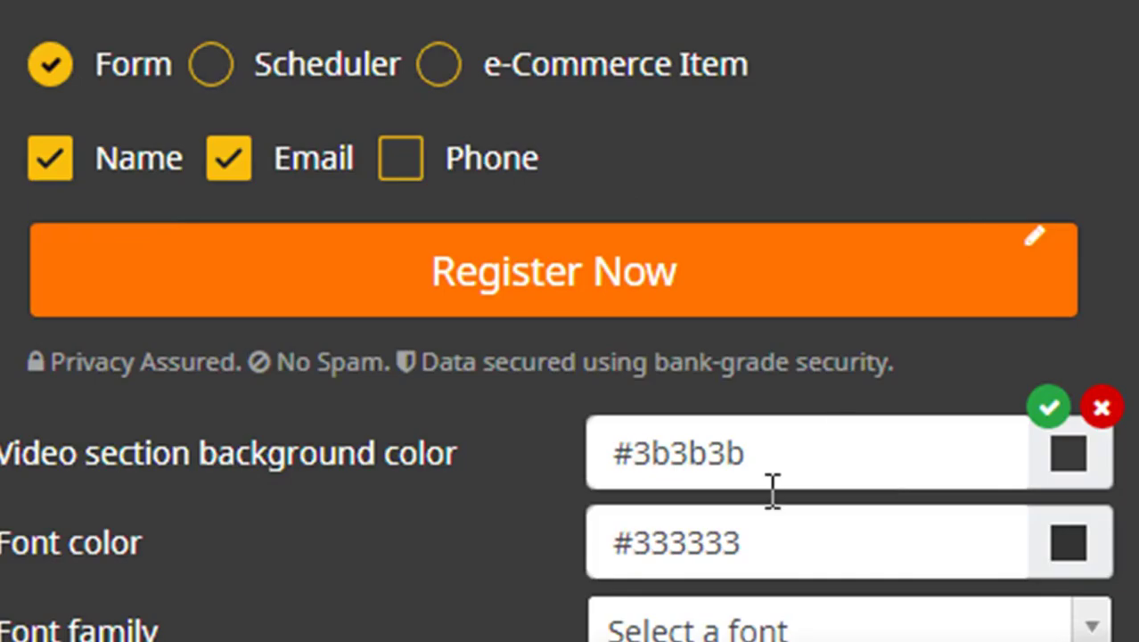
left_click_drag(801, 534, 640, 535)
type("FFF")
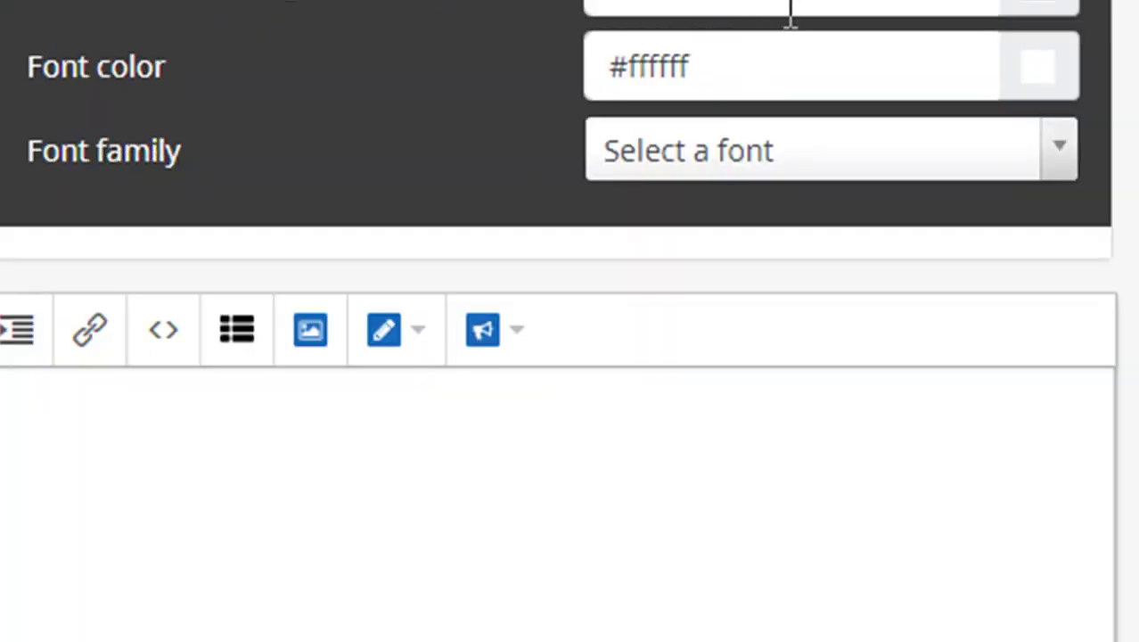
left_click(869, 171)
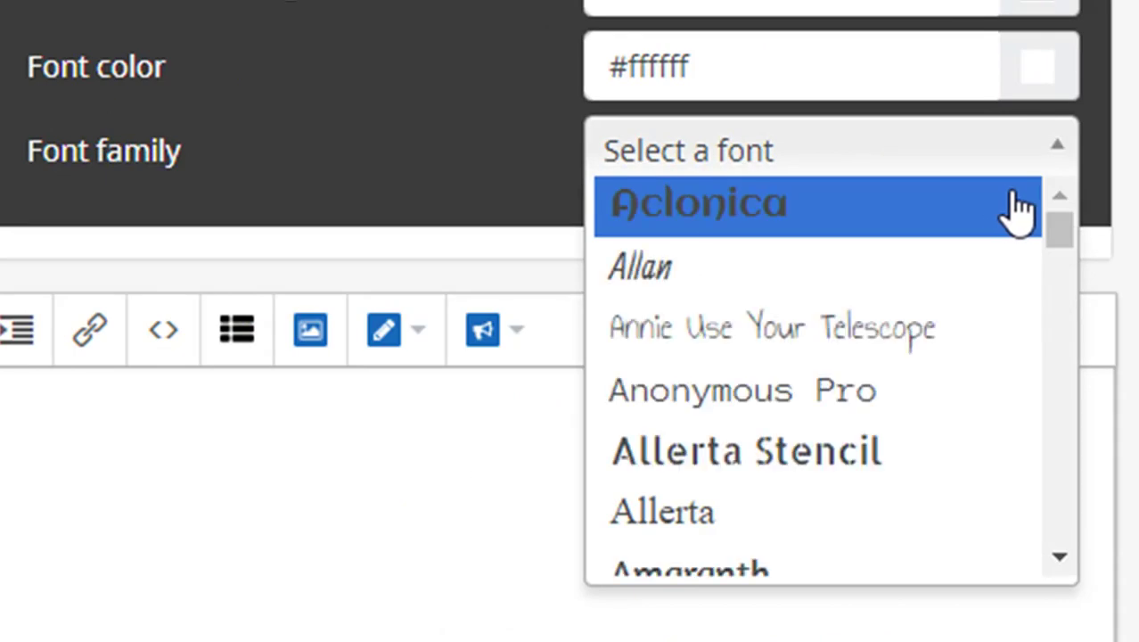
left_click(1121, 53)
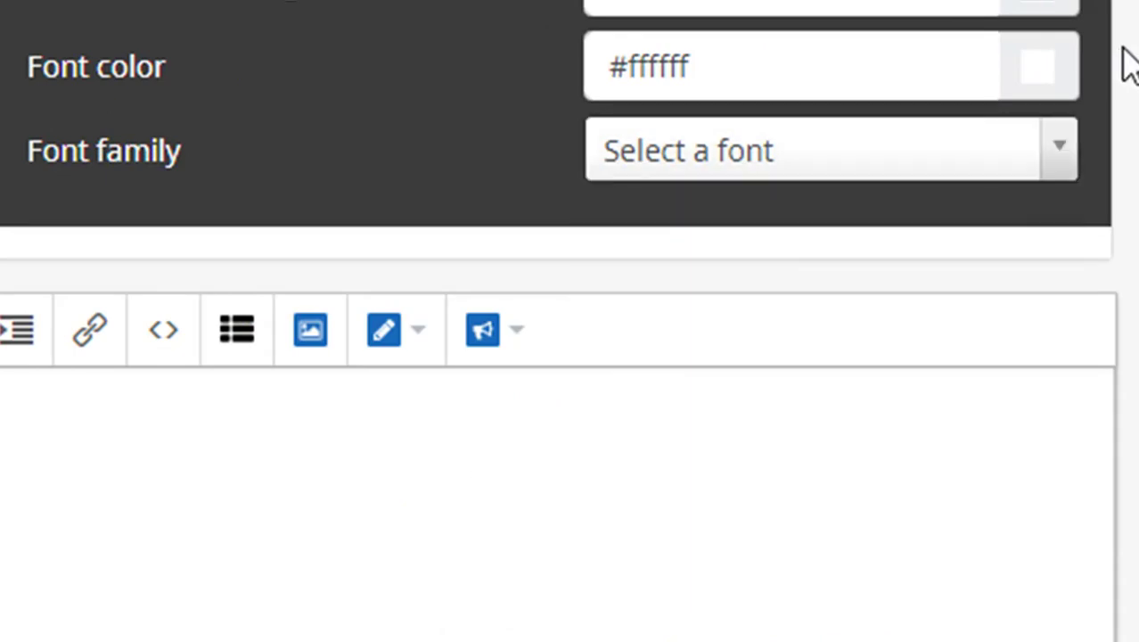
scroll(1070, 347, "down", 1)
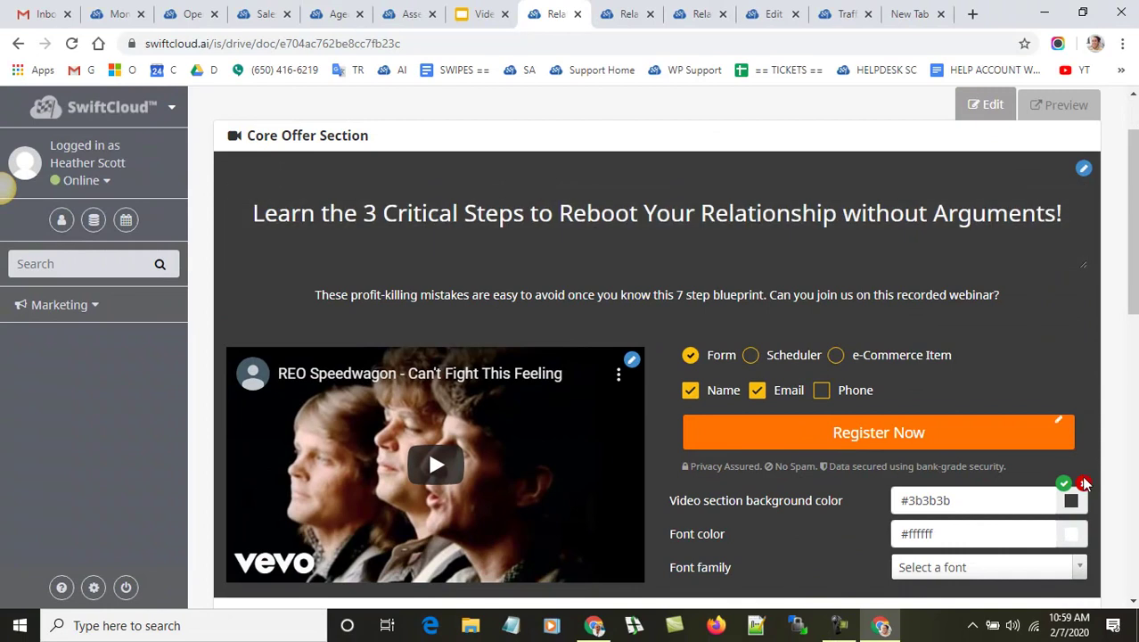
left_click(1053, 327)
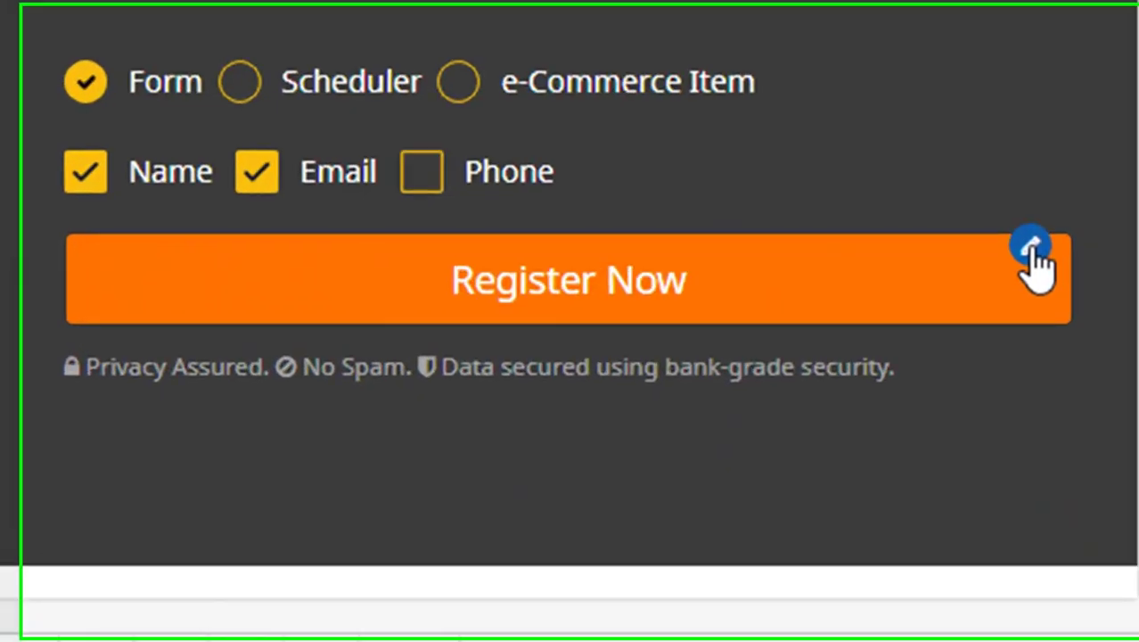
- Change the call to action button's text to "Learn More" and apply it
left_click(1058, 465)
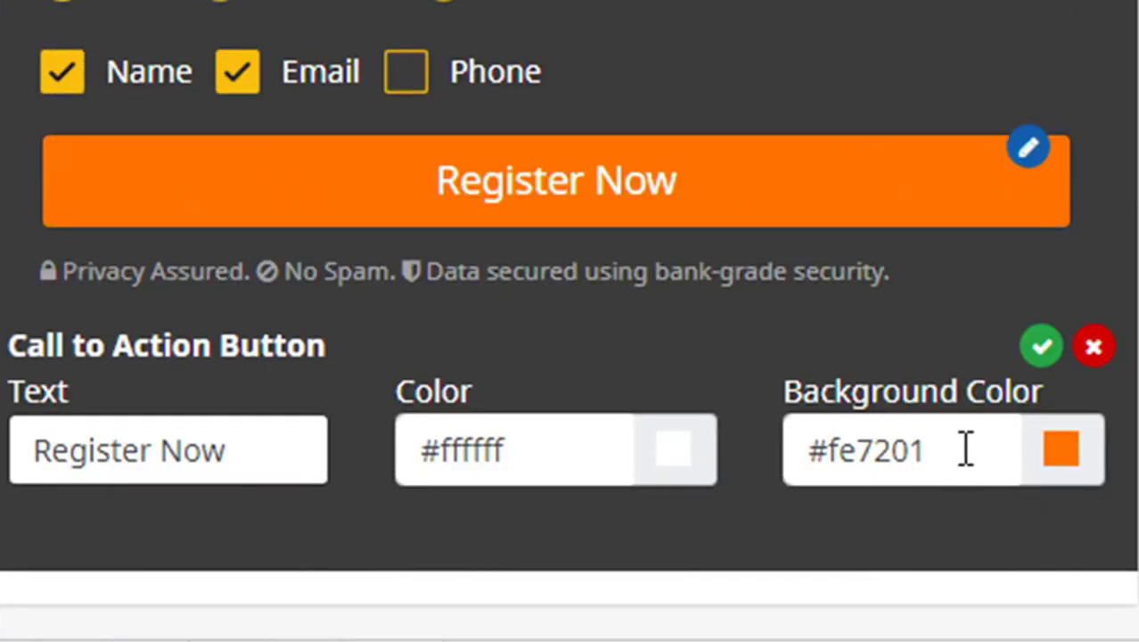
left_click(307, 450)
type("Learn More")
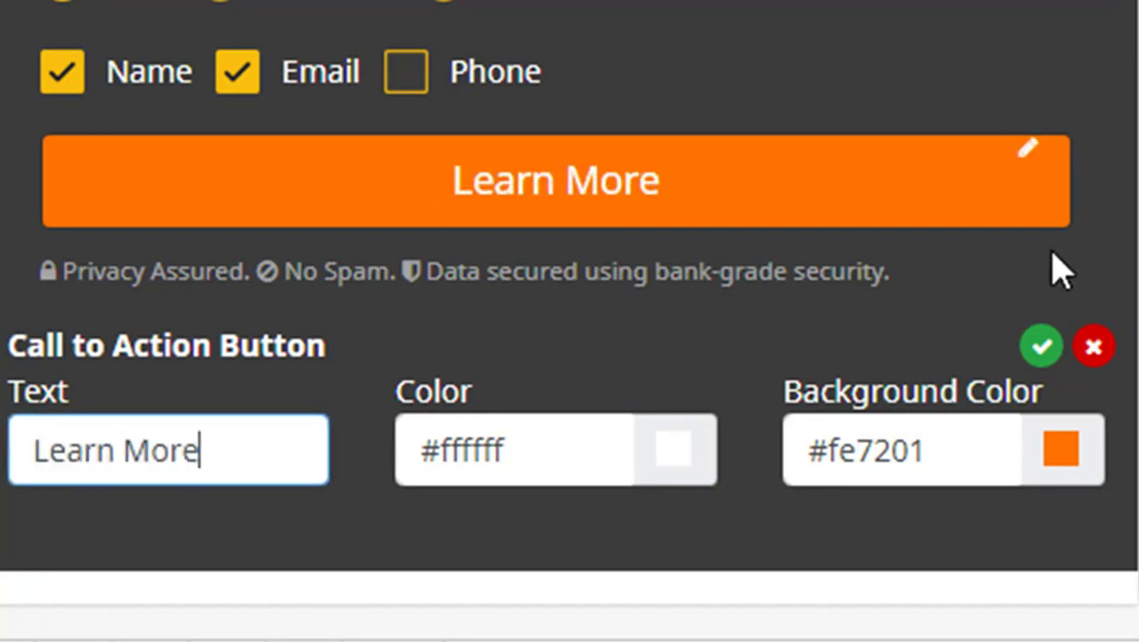
left_click(1036, 351)
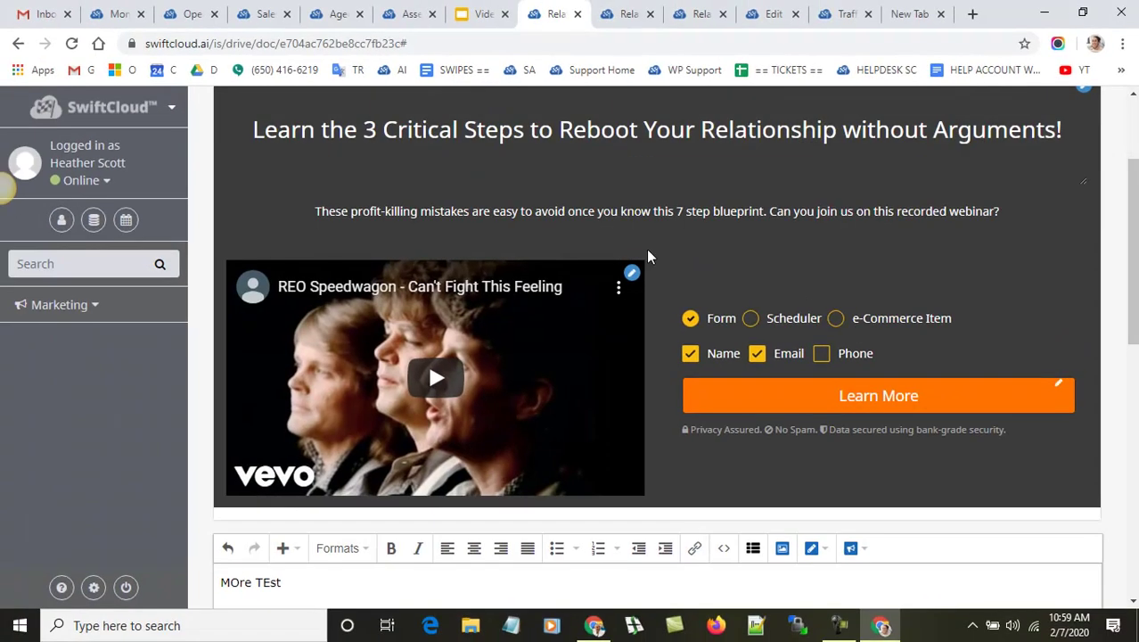
- Examine the YouTube and SwiftCloud source options for the offer video, including the file upload and library choices
left_click(918, 14)
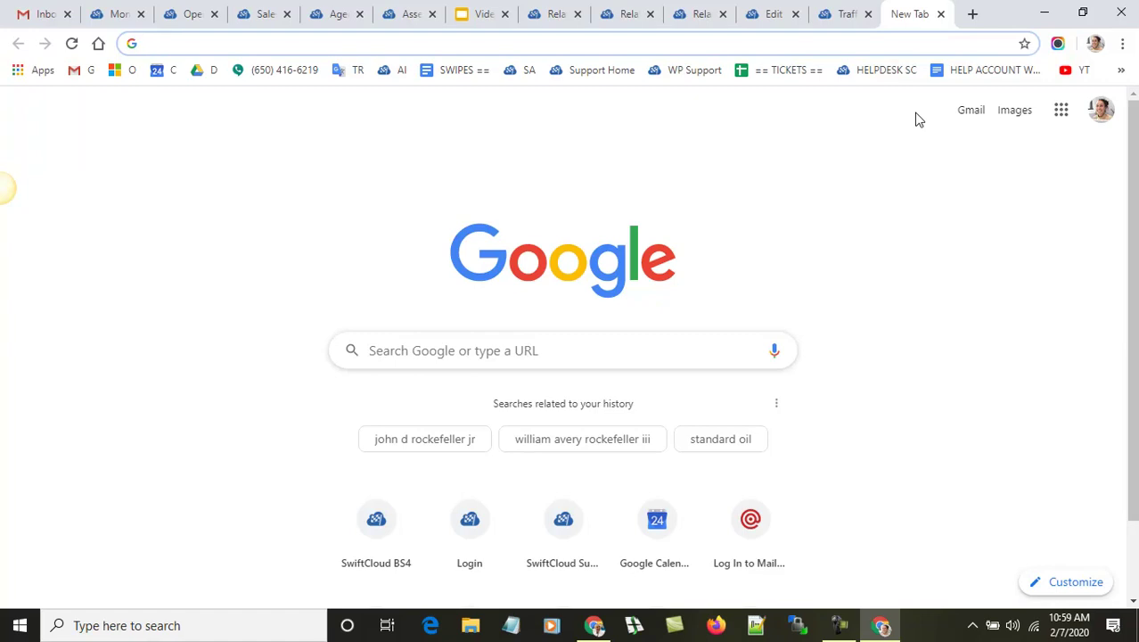
left_click(553, 14)
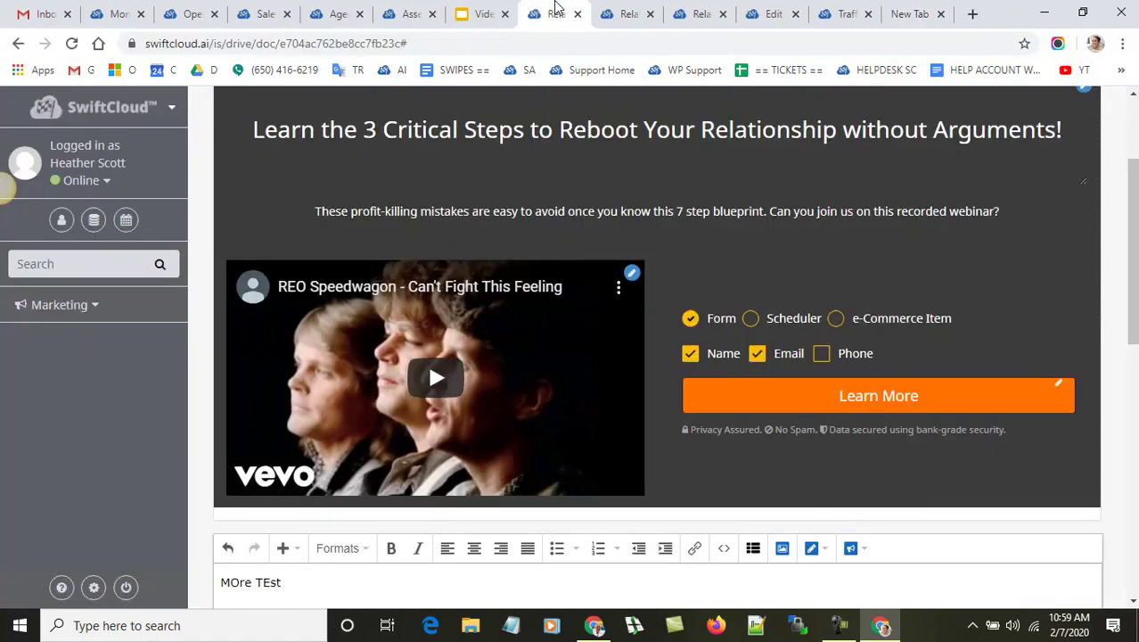
left_click(631, 274)
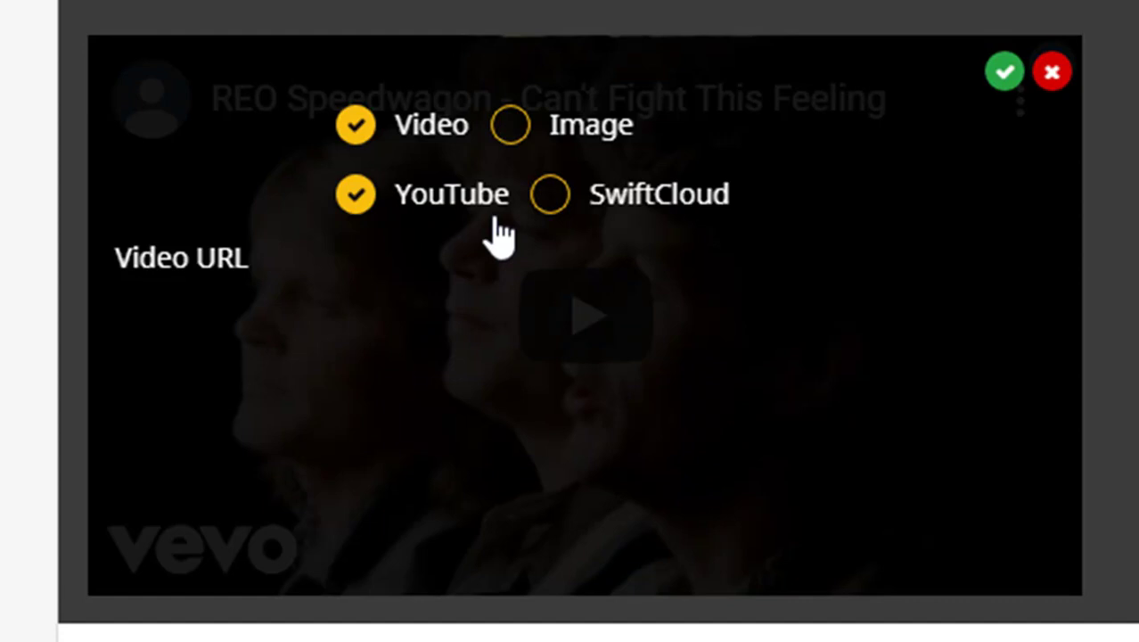
left_click(551, 198)
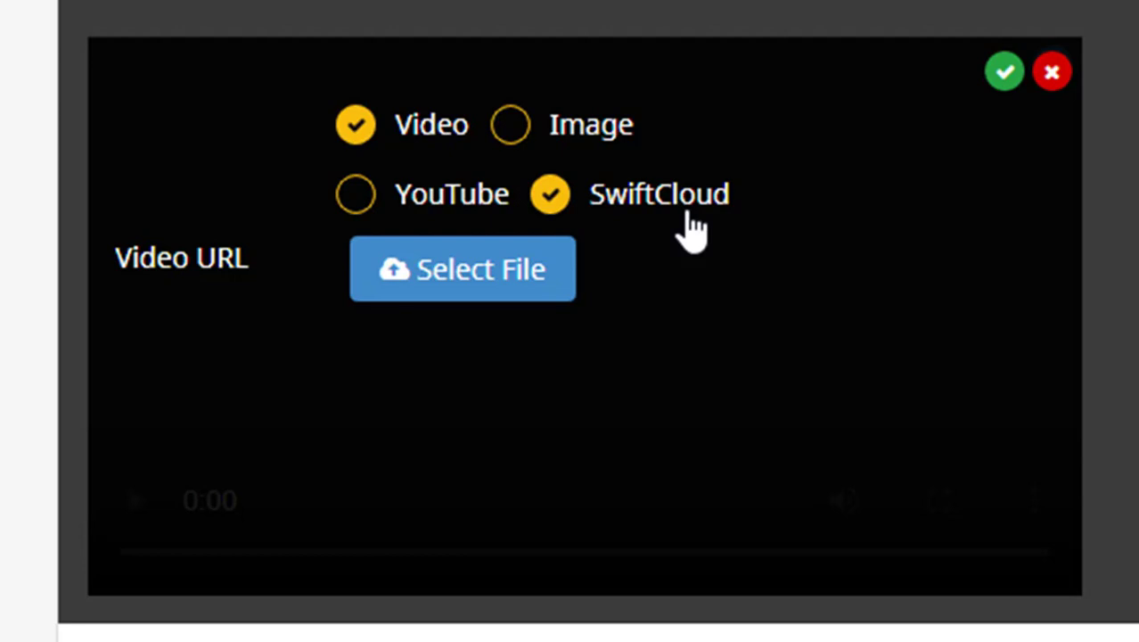
left_click(353, 203)
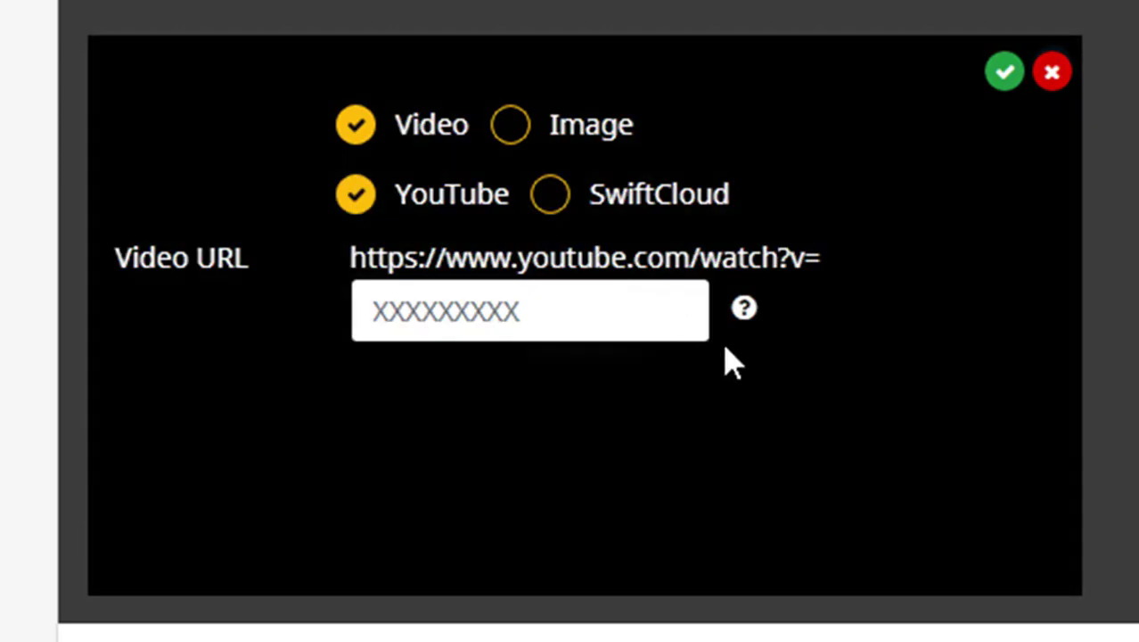
left_click(604, 337)
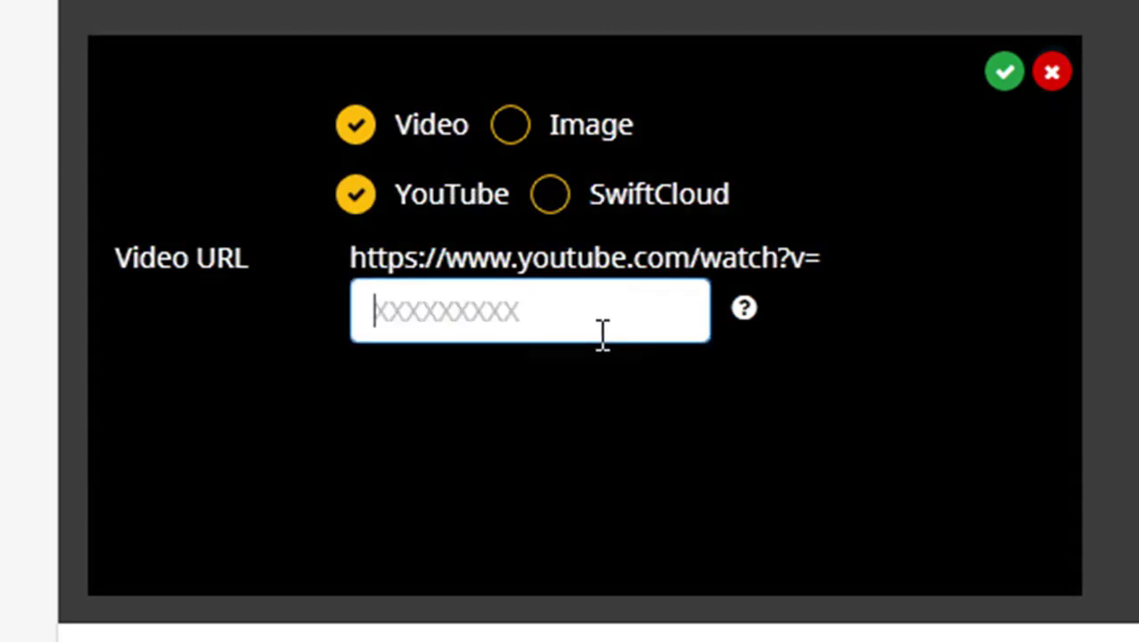
left_click(550, 196)
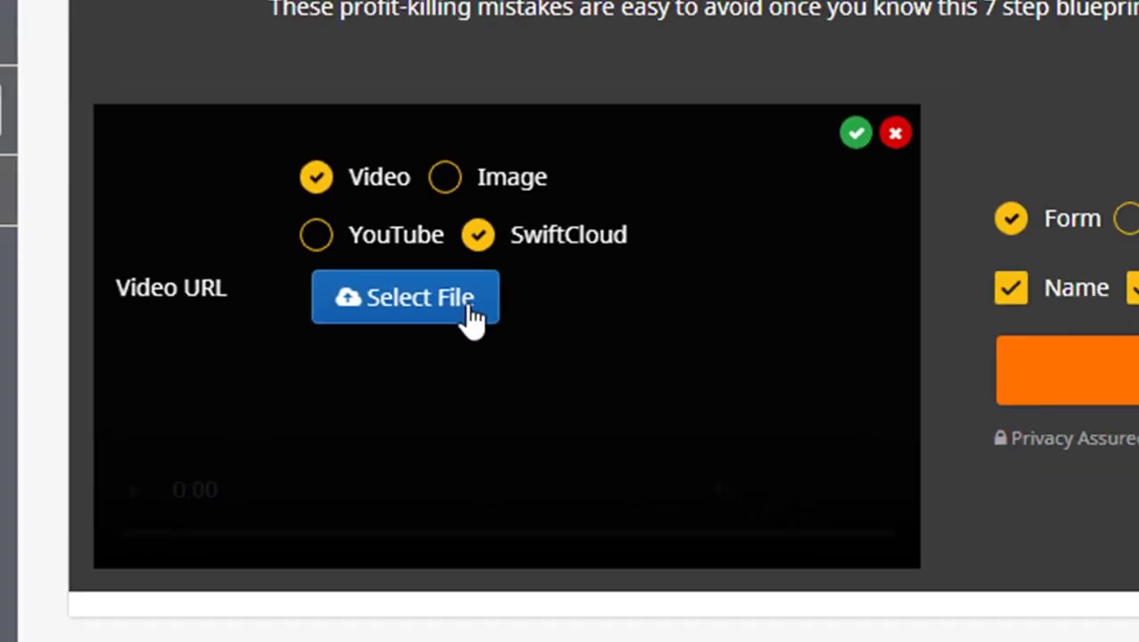
left_click(535, 289)
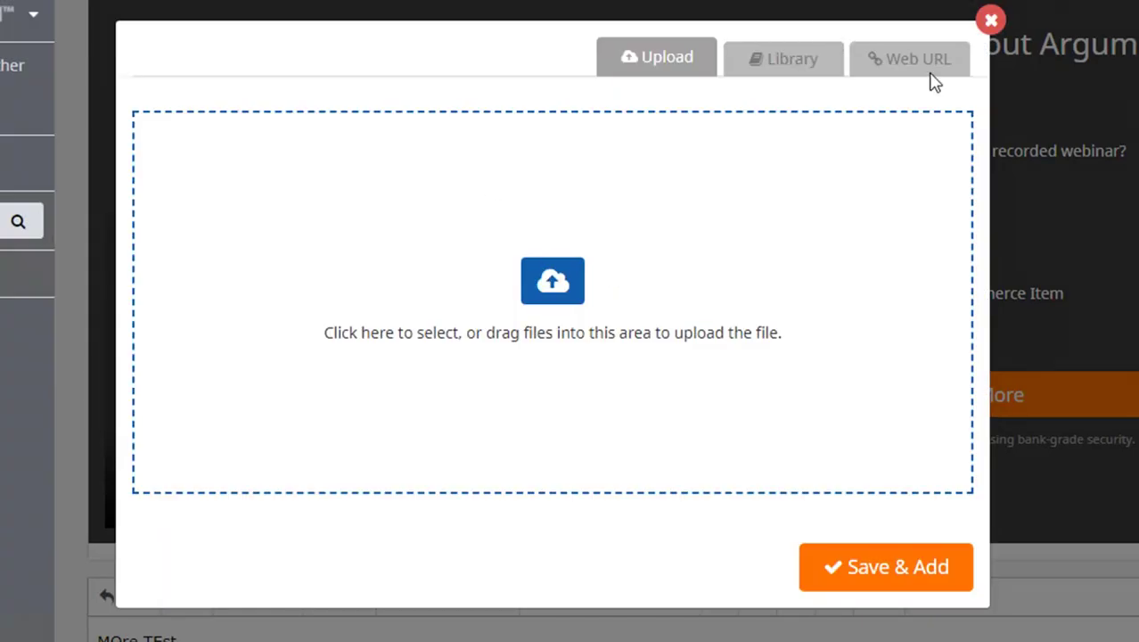
left_click(795, 62)
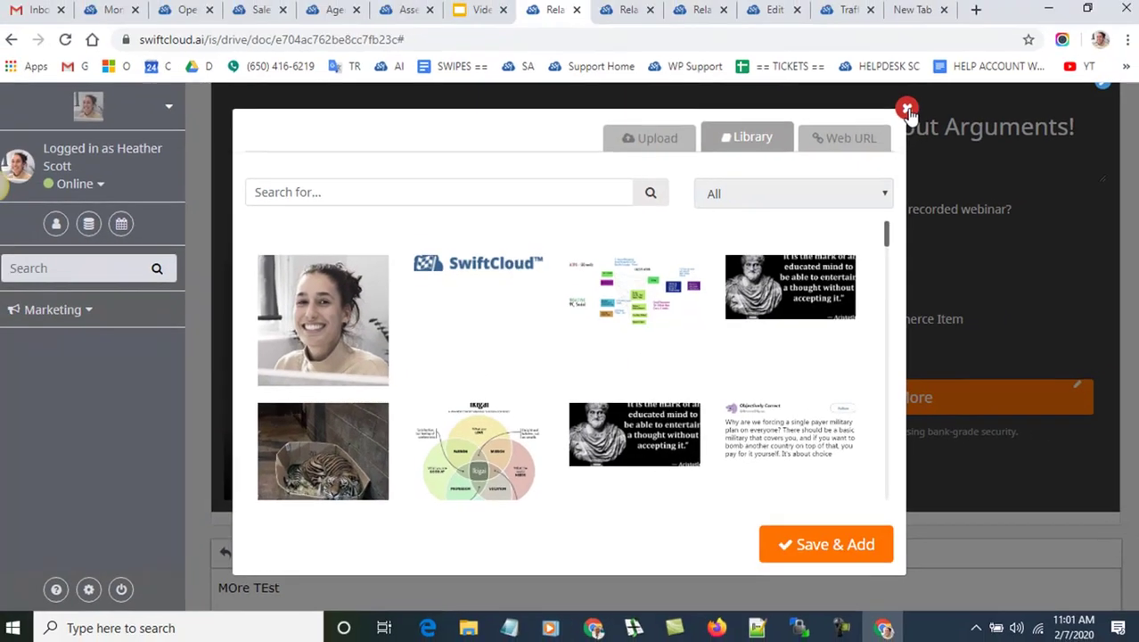
left_click(991, 20)
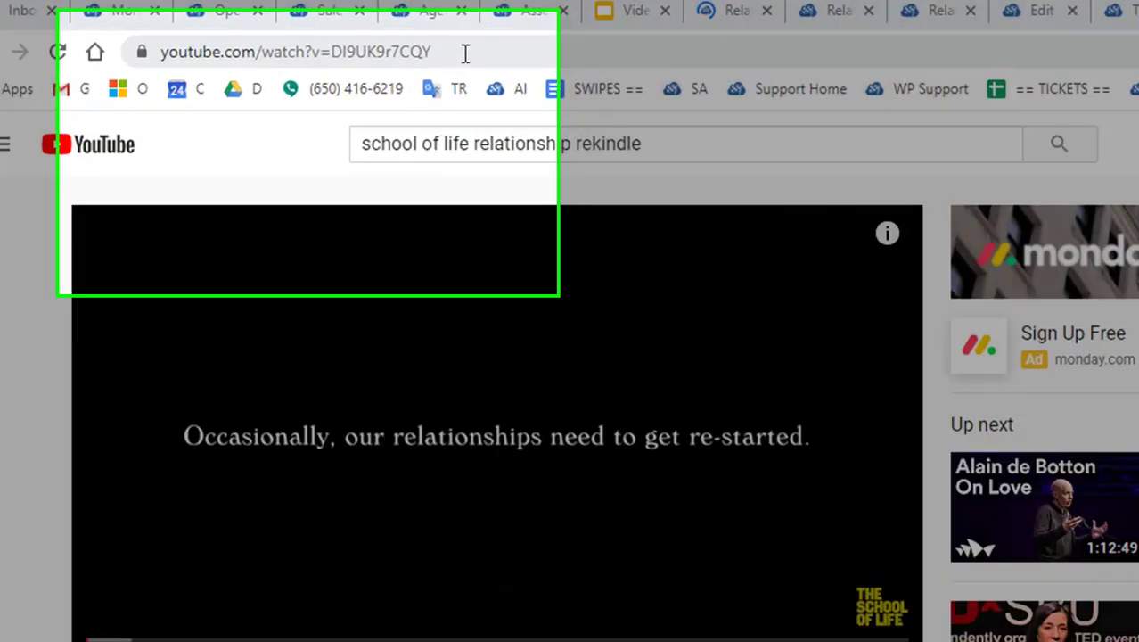
- Copy the video ID DI9UK9r7CQY from the YouTube page and apply it as the Relationship Reboot page's YouTube offer video
left_click_drag(465, 54, 335, 53)
key("ctrl+c")
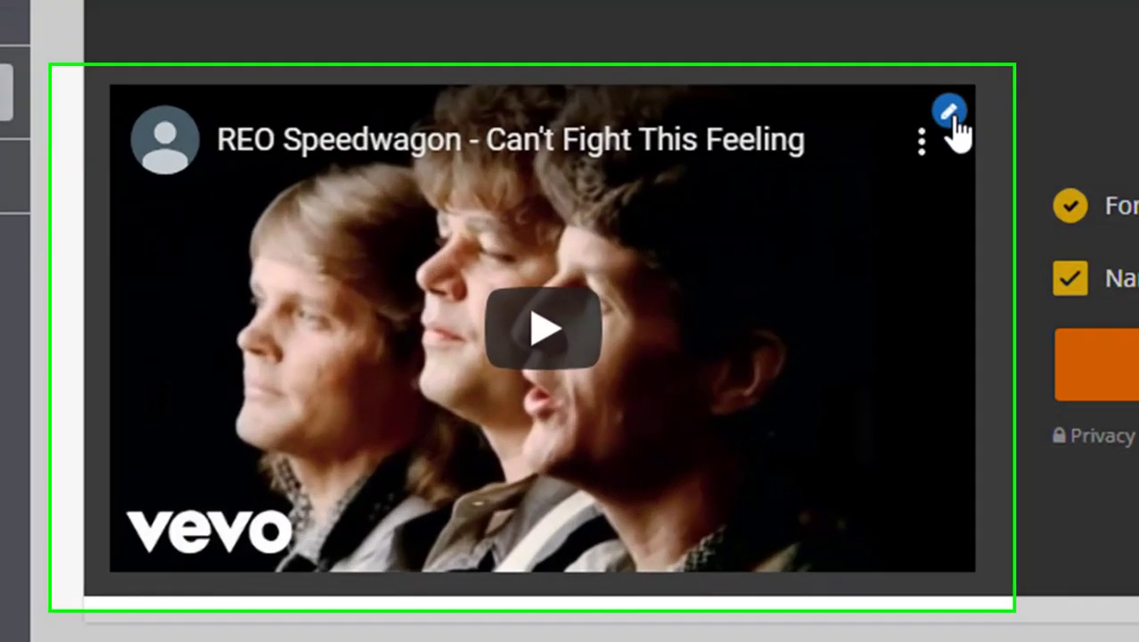
left_click(629, 277)
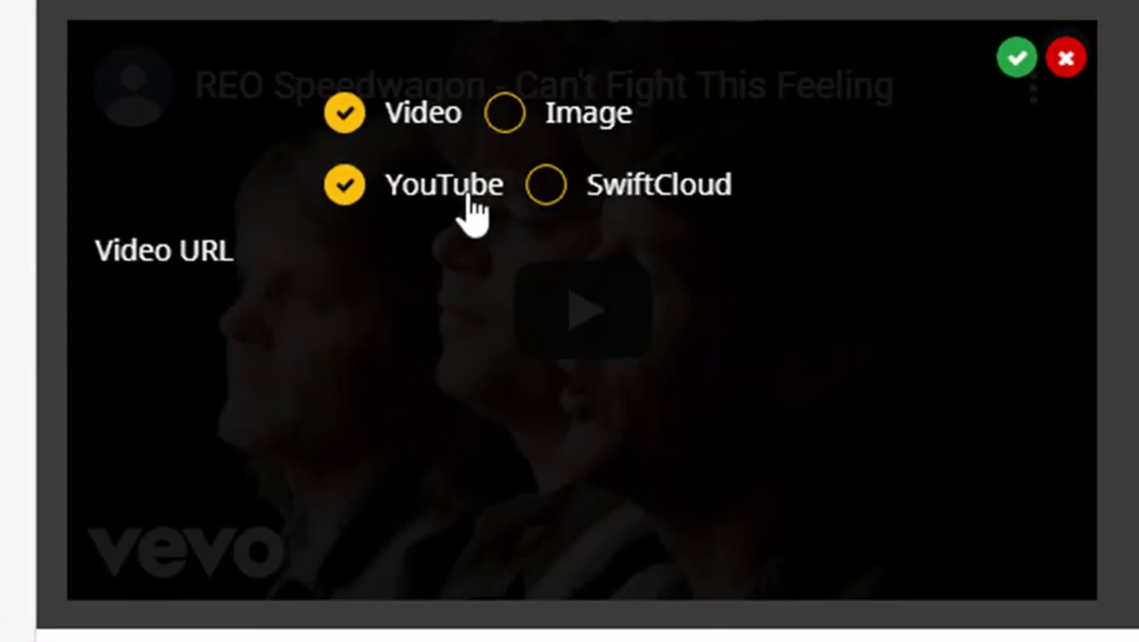
left_click(539, 189)
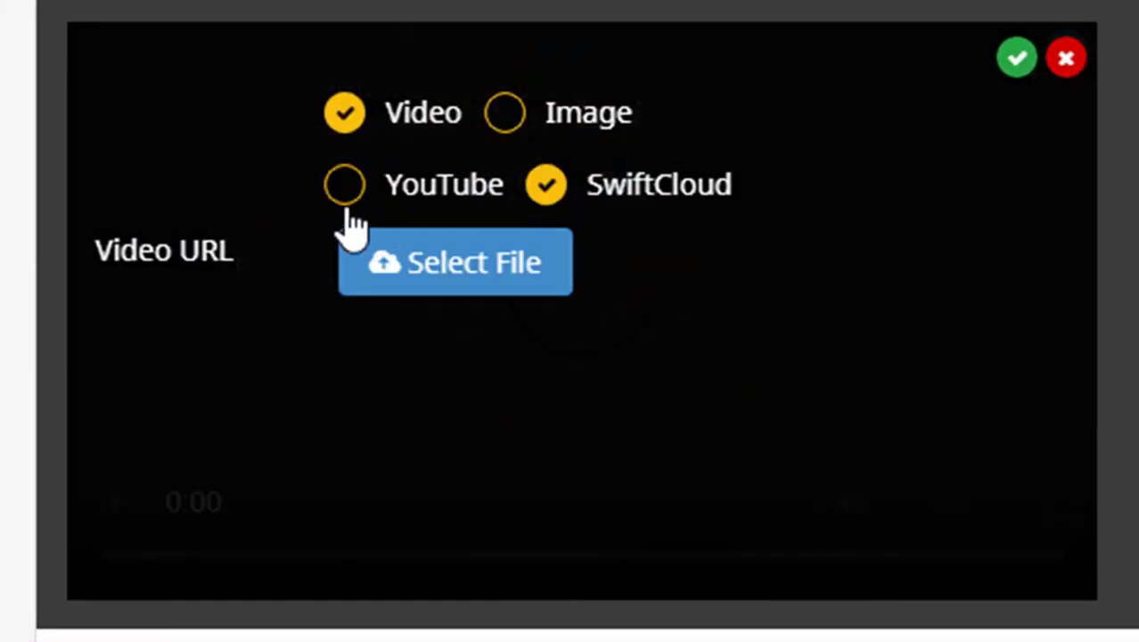
left_click(341, 205)
left_click(569, 319)
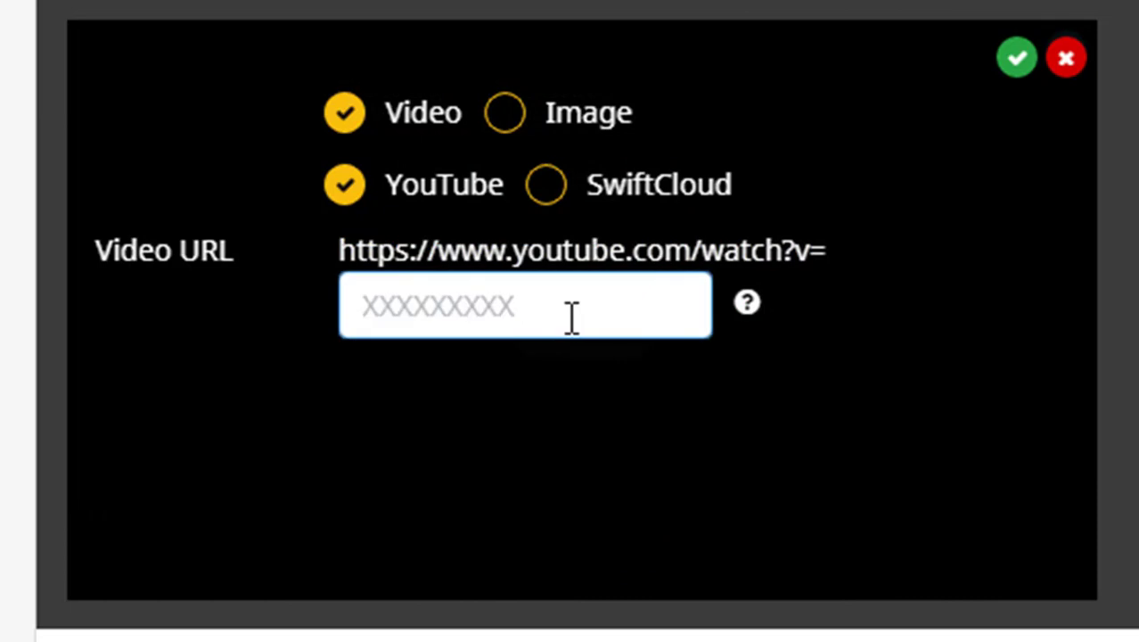
key("ctrl+v")
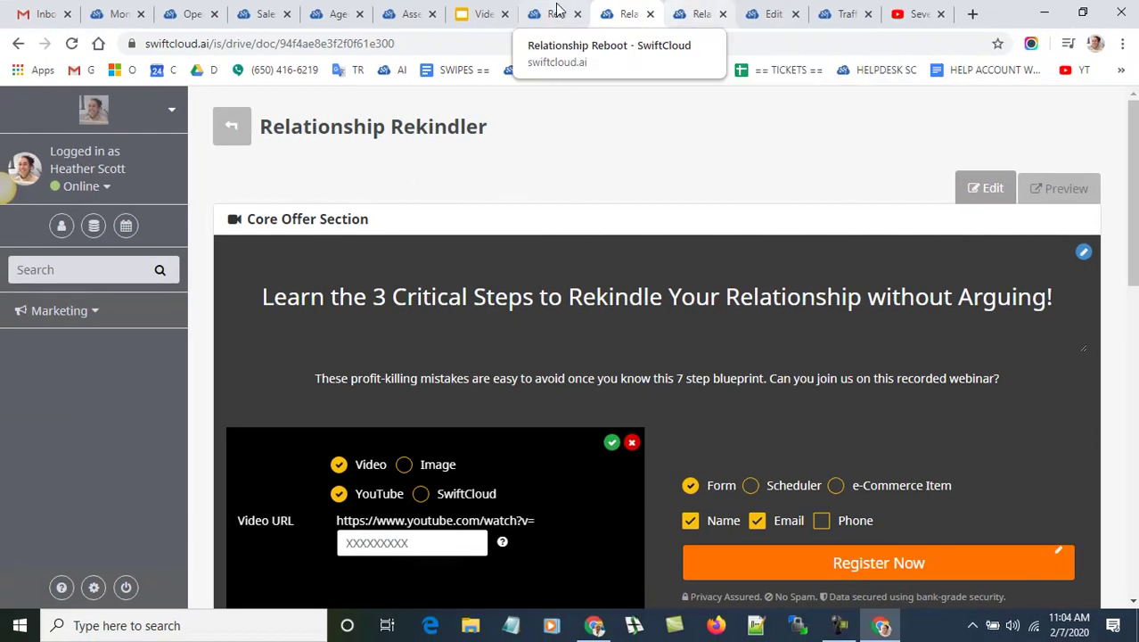
left_click(557, 9)
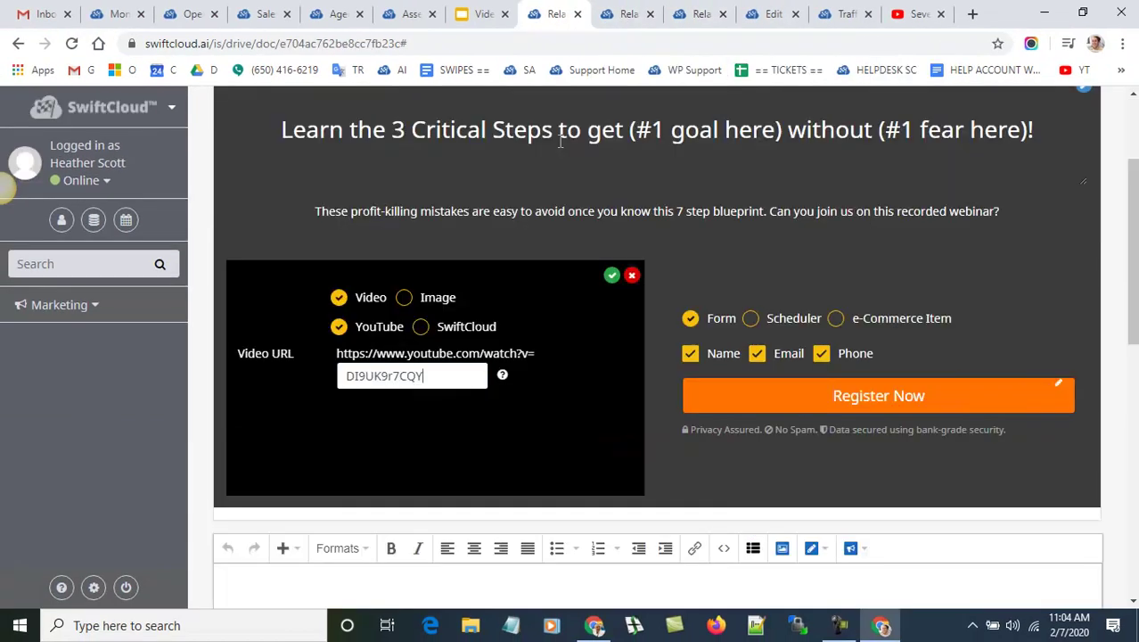
left_click(611, 276)
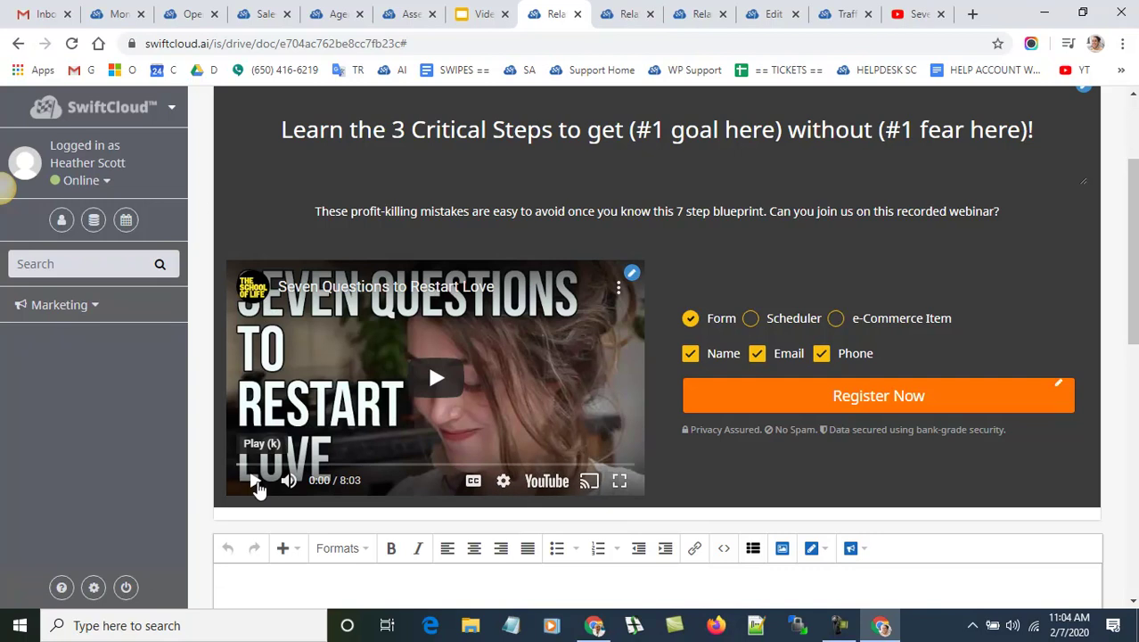
left_click(737, 212)
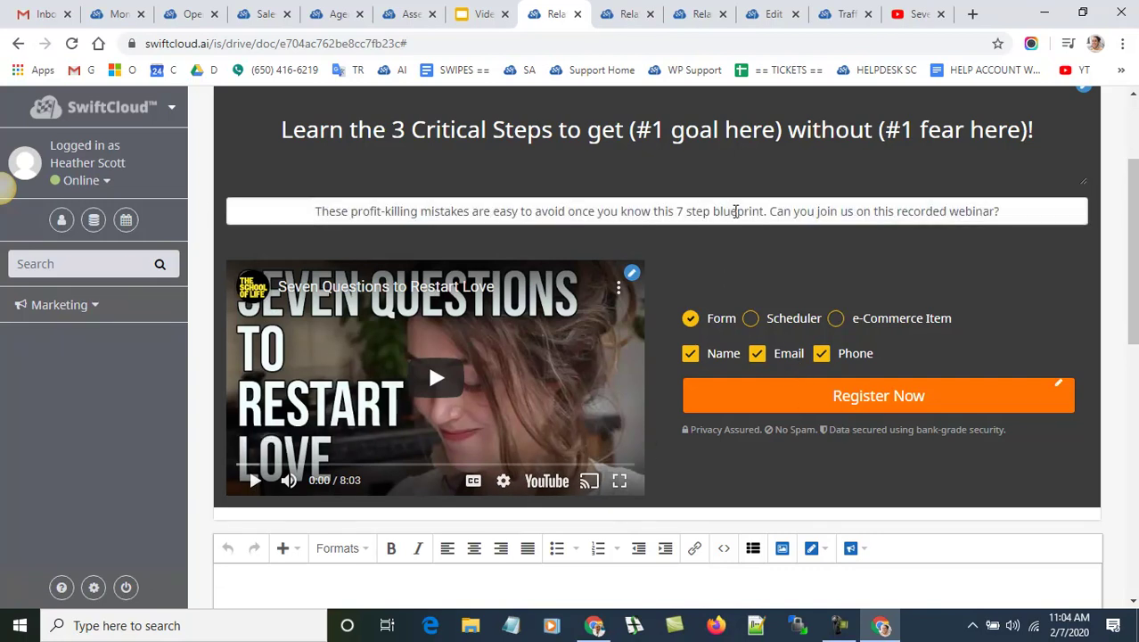
left_click_drag(1029, 218, 181, 178)
scroll(931, 370, "down", 3)
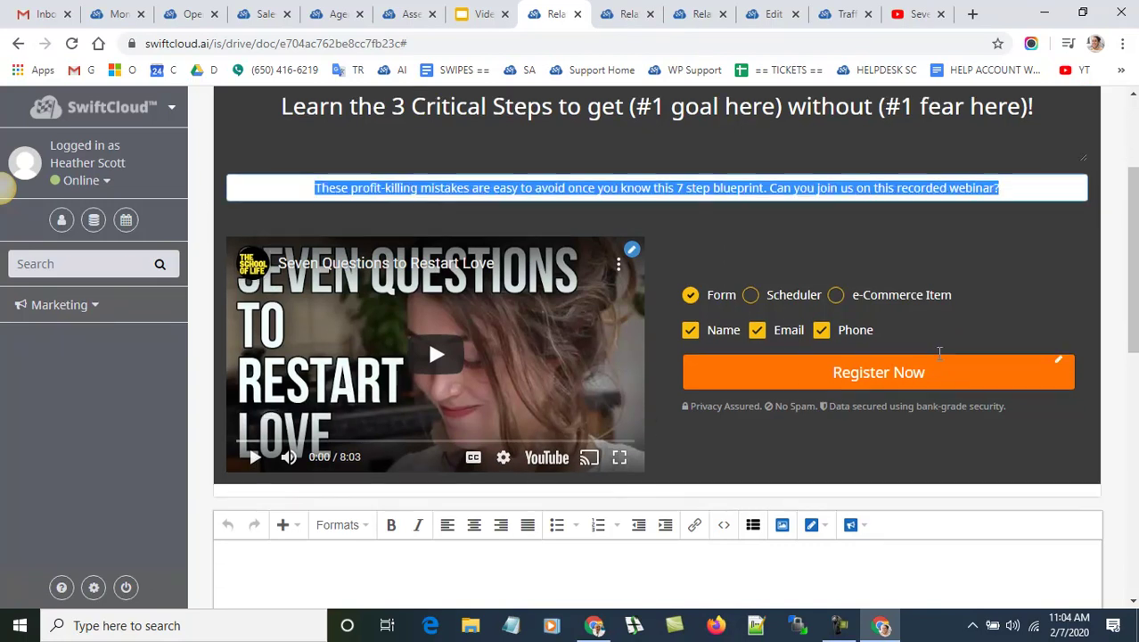
scroll(927, 346, "up", 2)
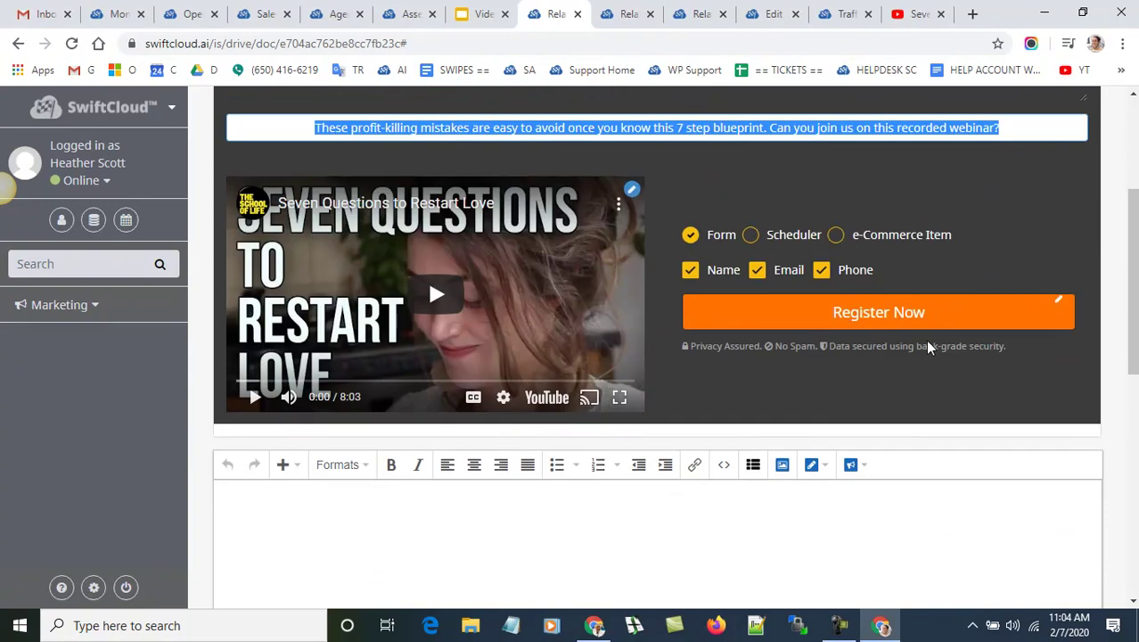
- Examine the Scheduler appointment types and the e-Commerce Item choices for the offer, and return to the Form option
left_click(751, 234)
left_click(824, 313)
left_click(824, 314)
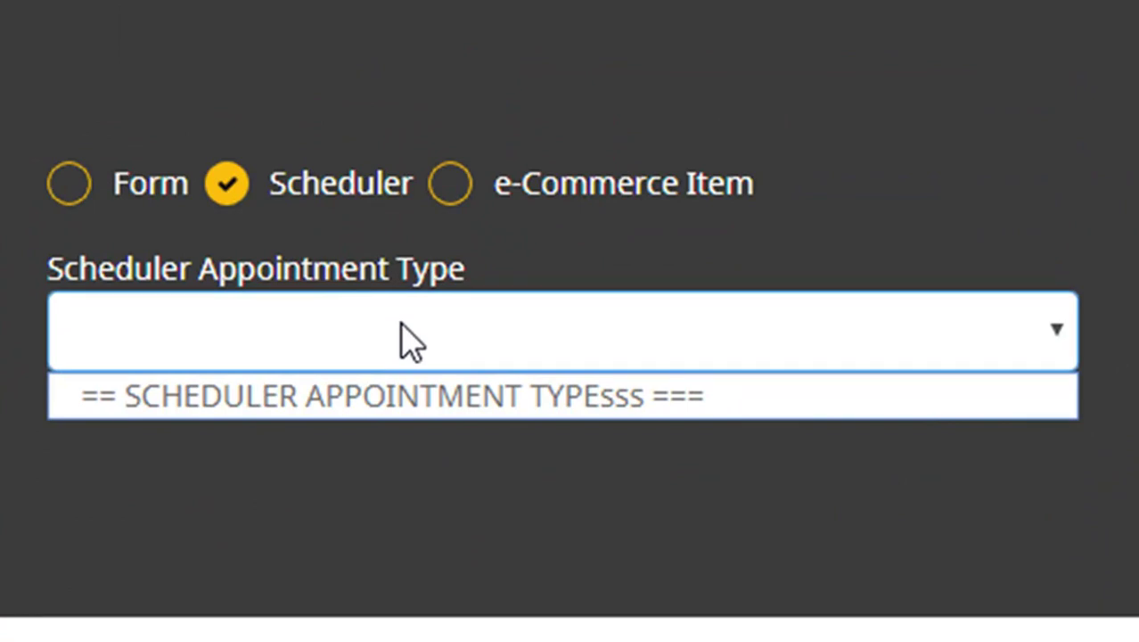
left_click(448, 183)
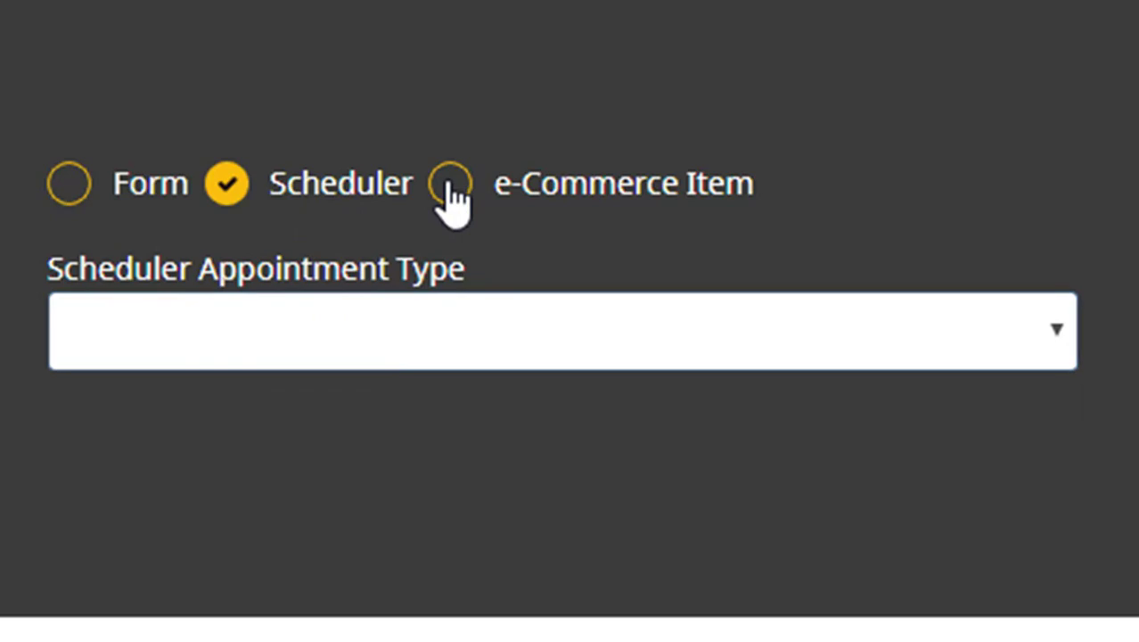
left_click(416, 330)
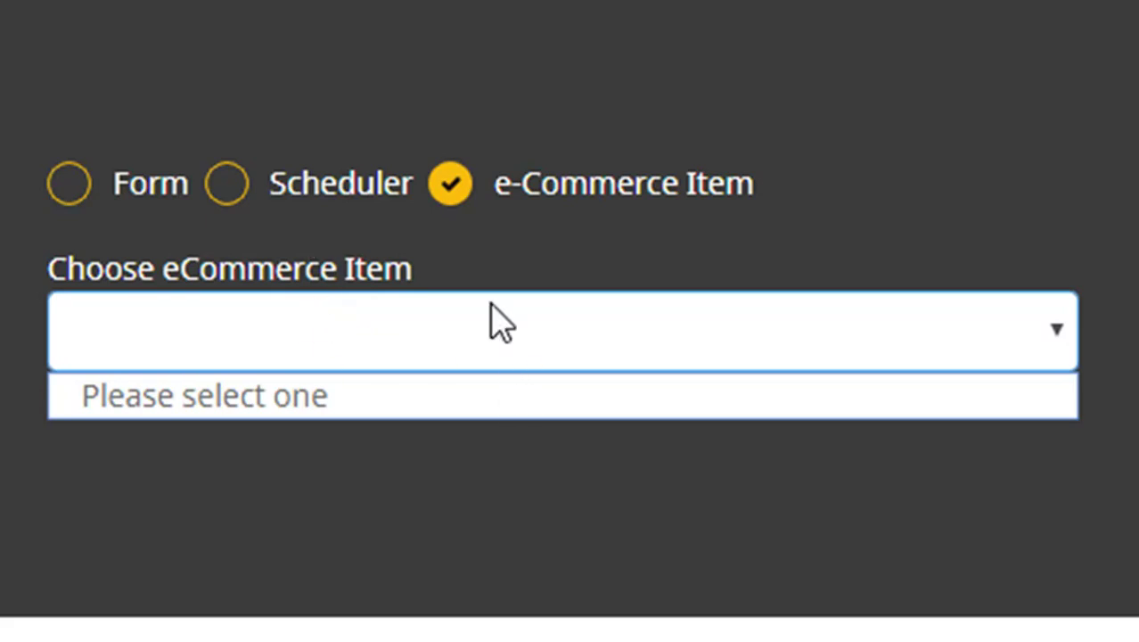
left_click(71, 185)
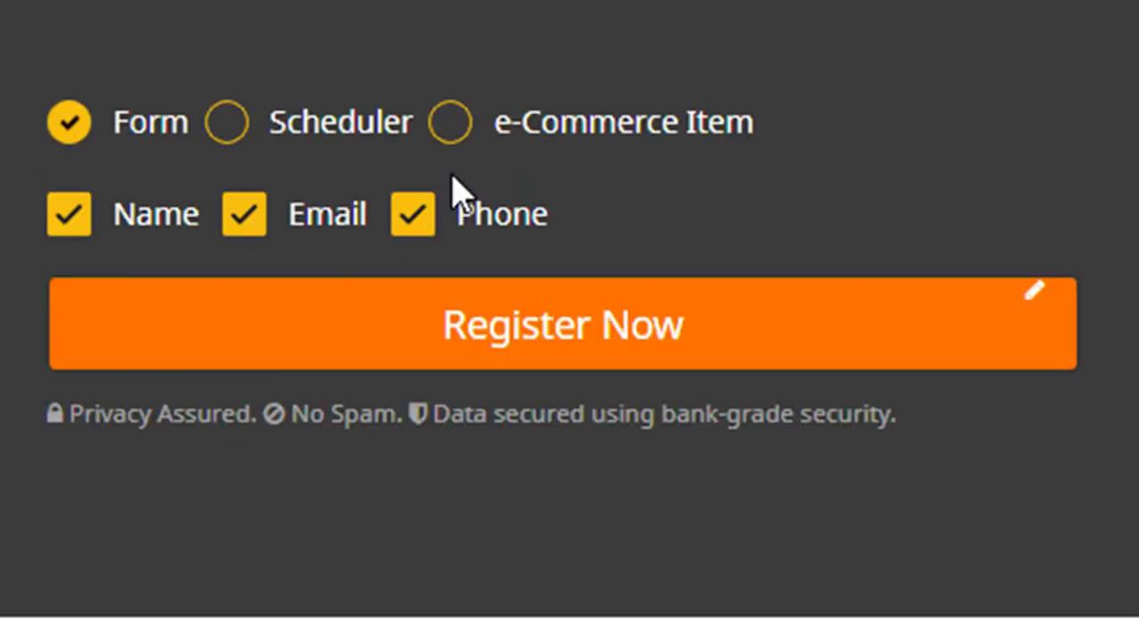
- Remove the Phone field from the registration form and place the cursor in the empty text editor below the offer section
left_click(410, 218)
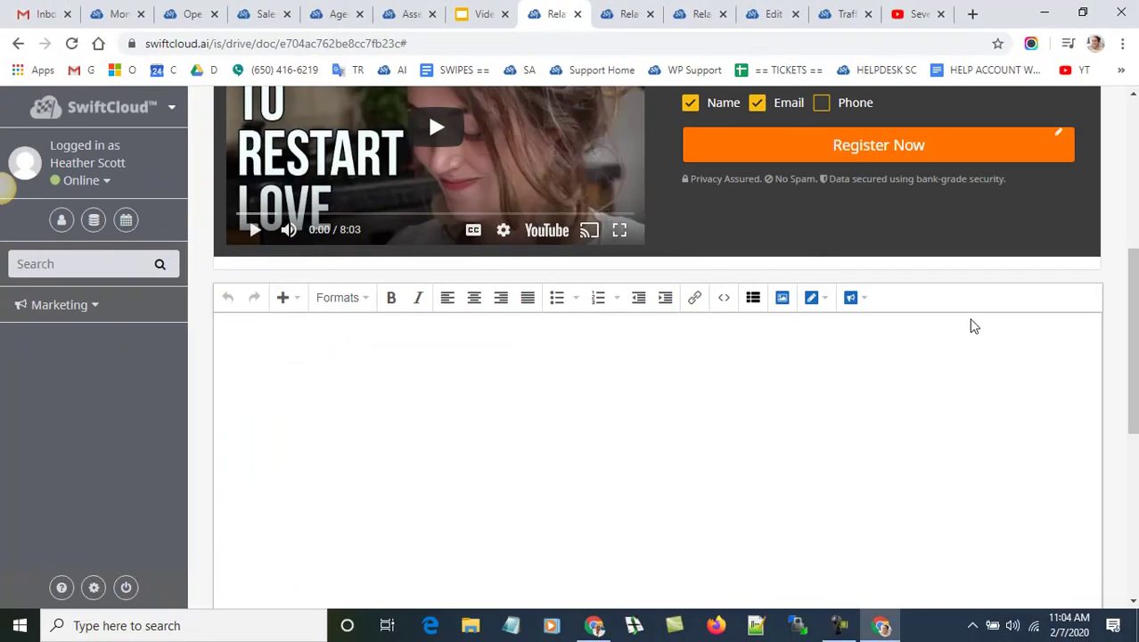
scroll(588, 401, "up", 3)
scroll(521, 310, "down", 5)
left_click(640, 310)
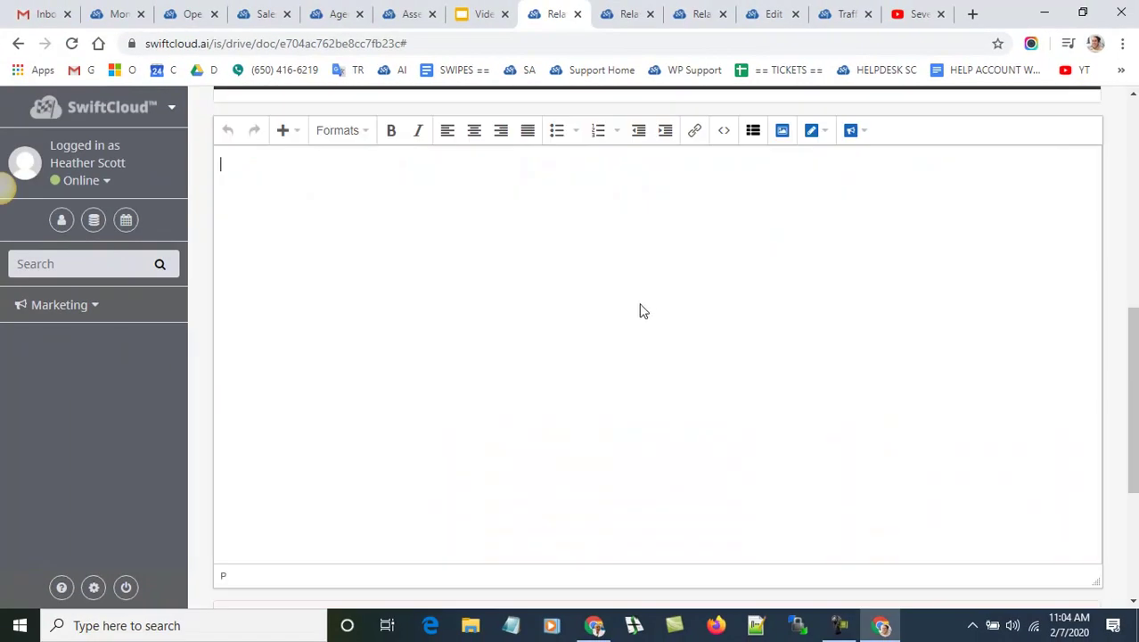
- Examine the "Money Is Easy" example landing page, including its opt-in form and the long body copy beneath it
left_click(149, 6)
scroll(664, 390, "down", 6)
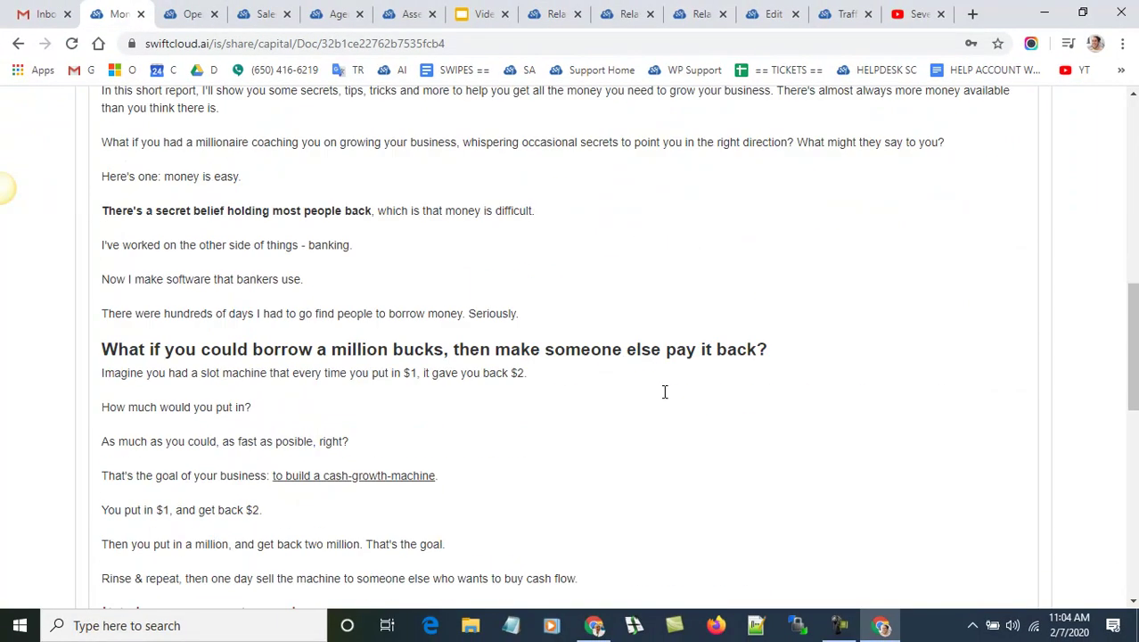
scroll(664, 399, "down", 10)
scroll(665, 397, "up", 15)
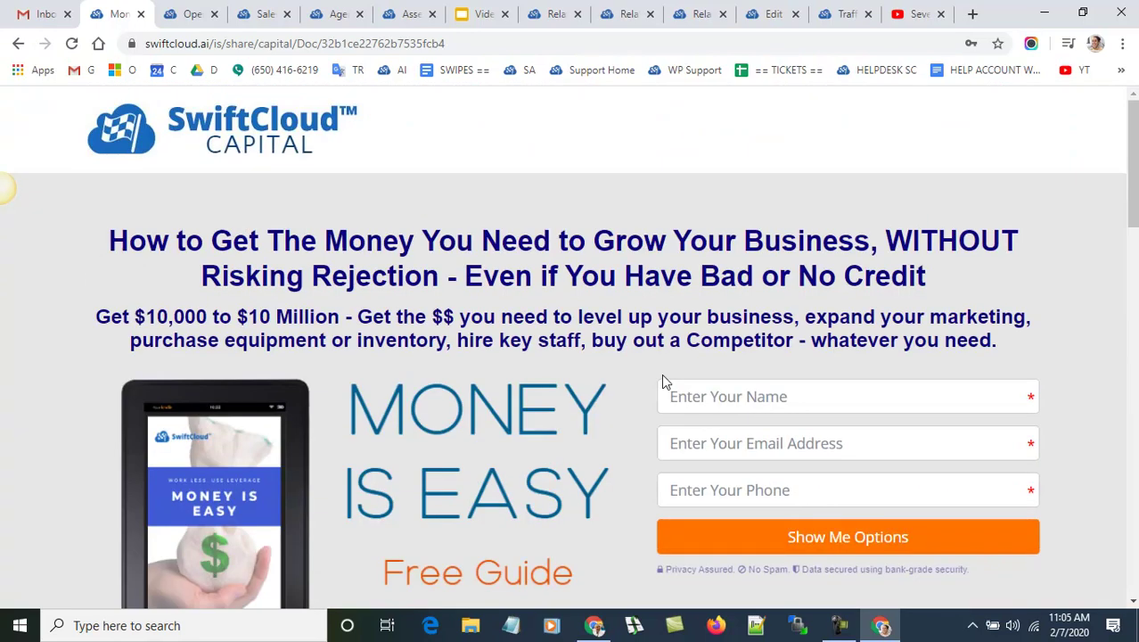
- Compare the Relationship Rekindler preview and editor with the Sales Army case study and the medical staffing landing page
left_click(852, 7)
left_click(802, 9)
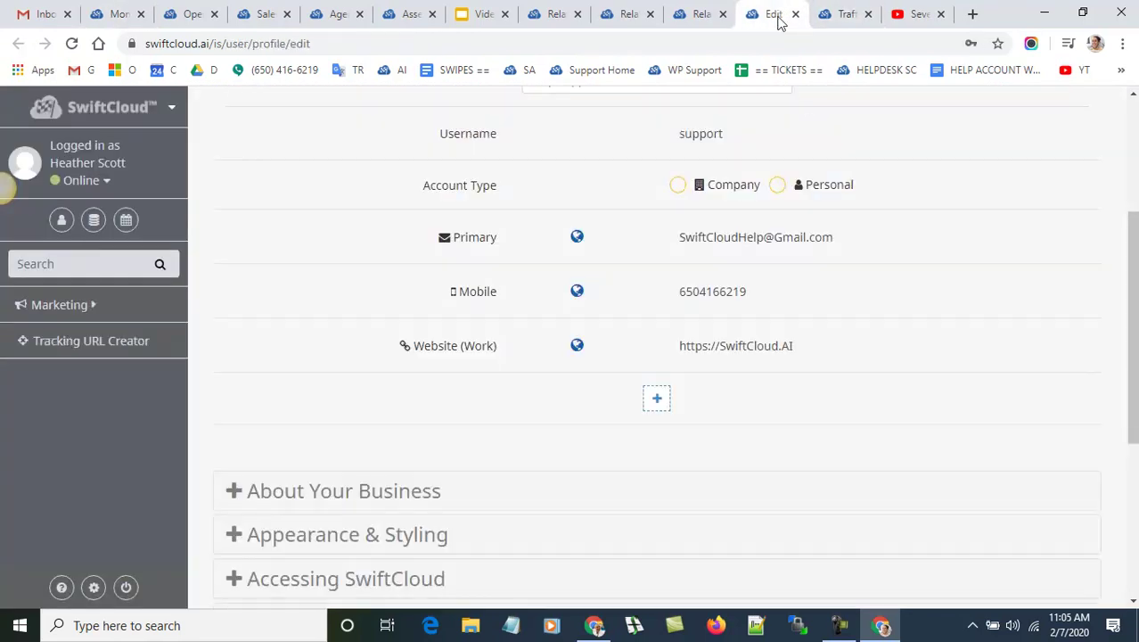
left_click(699, 10)
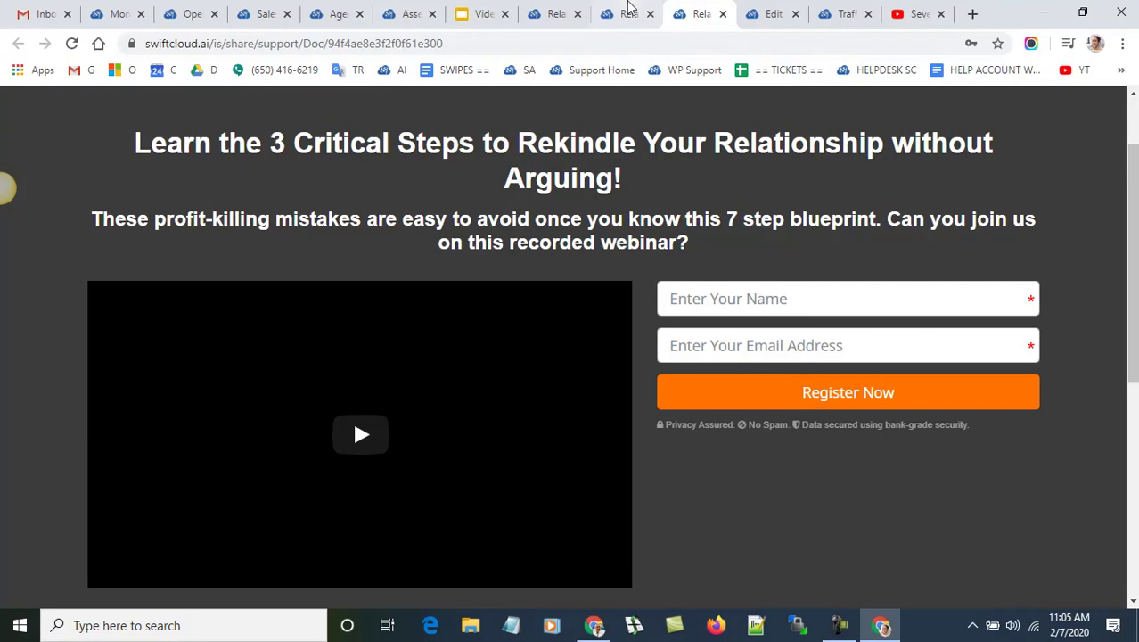
left_click(626, 9)
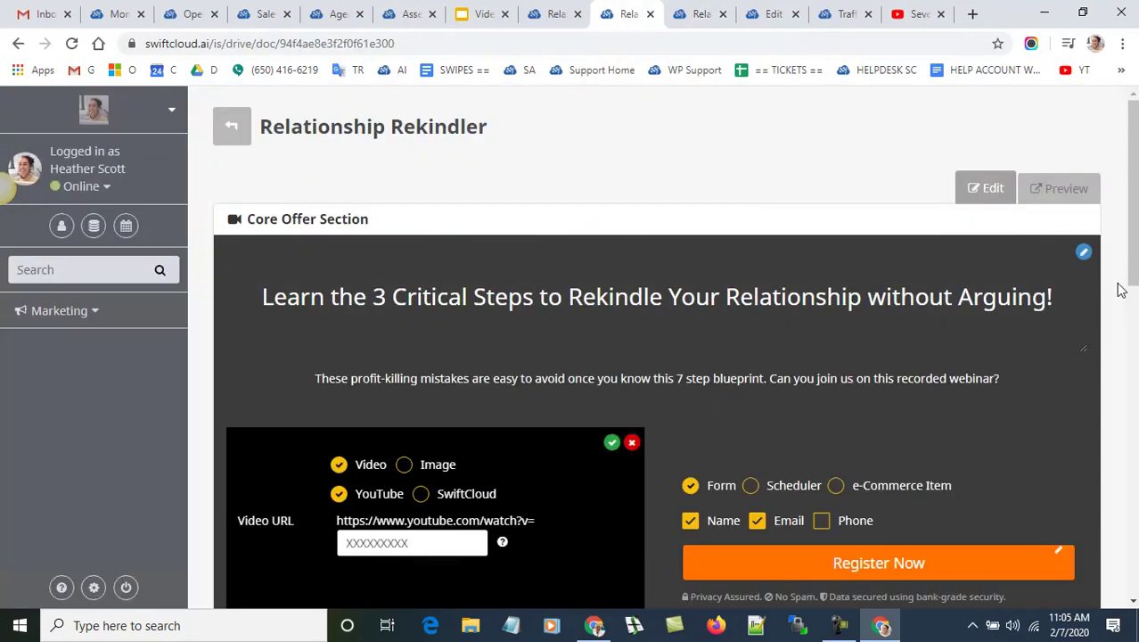
left_click_drag(1136, 323, 788, 575)
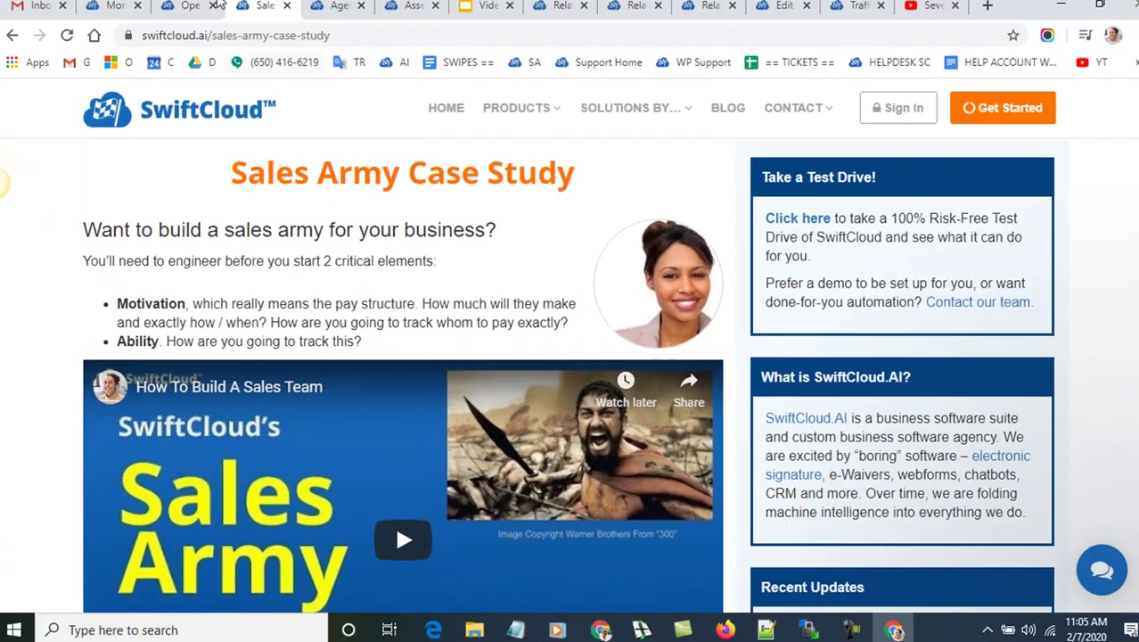
left_click(192, 13)
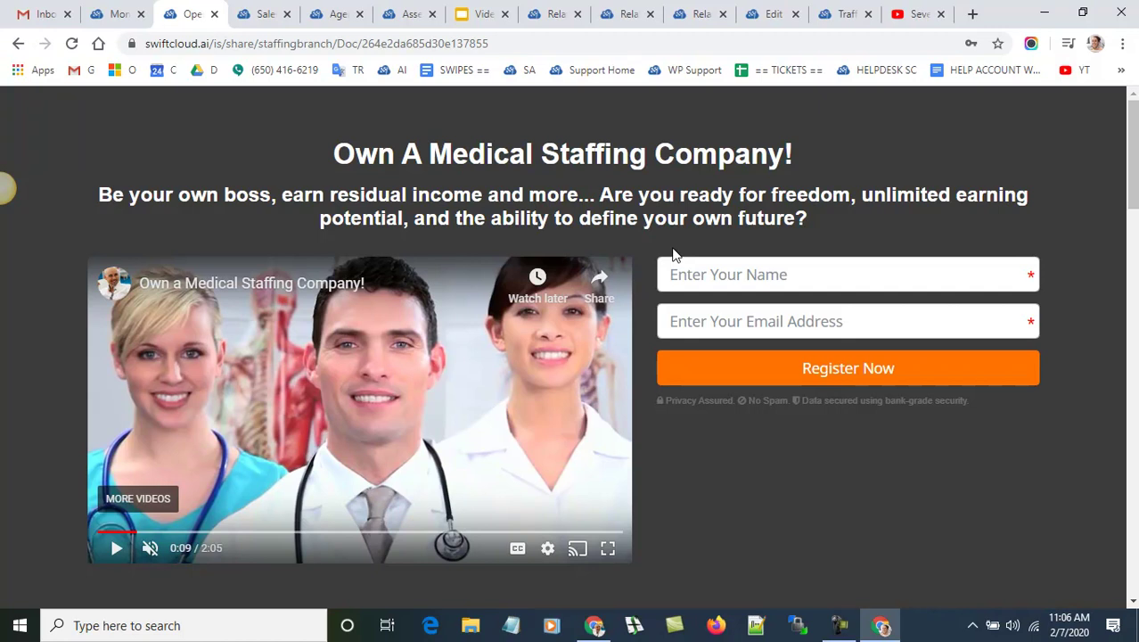
- Return to the Relationship Reboot editor and expand its "FOR THEM: User Experience" section with the "Get an Email" autoresponder
left_click(551, 14)
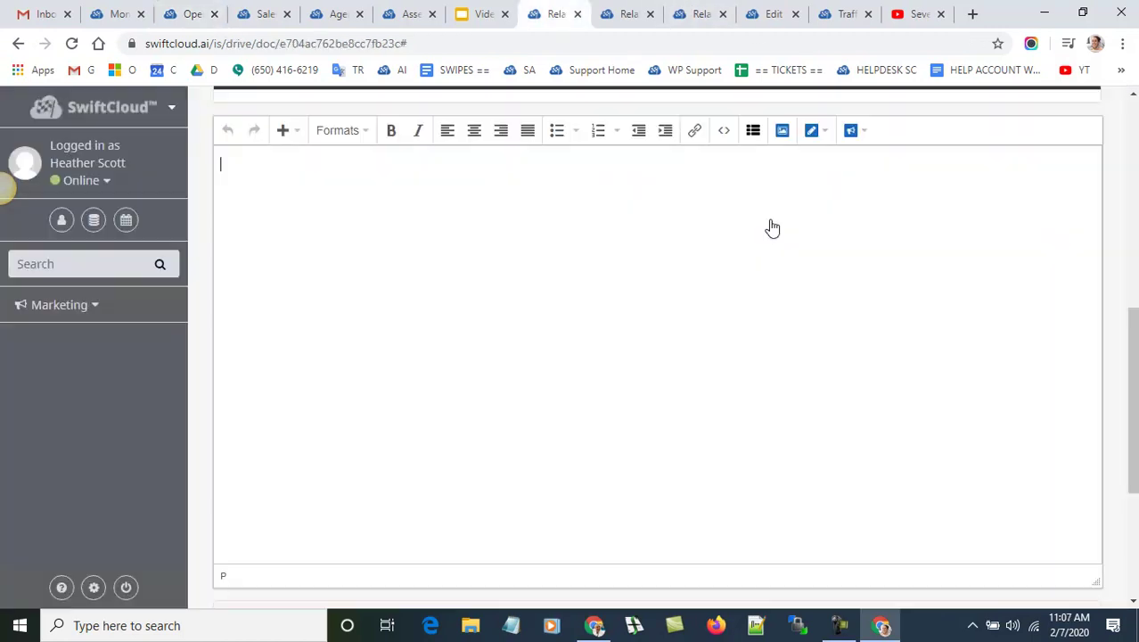
scroll(747, 317, "down", 2)
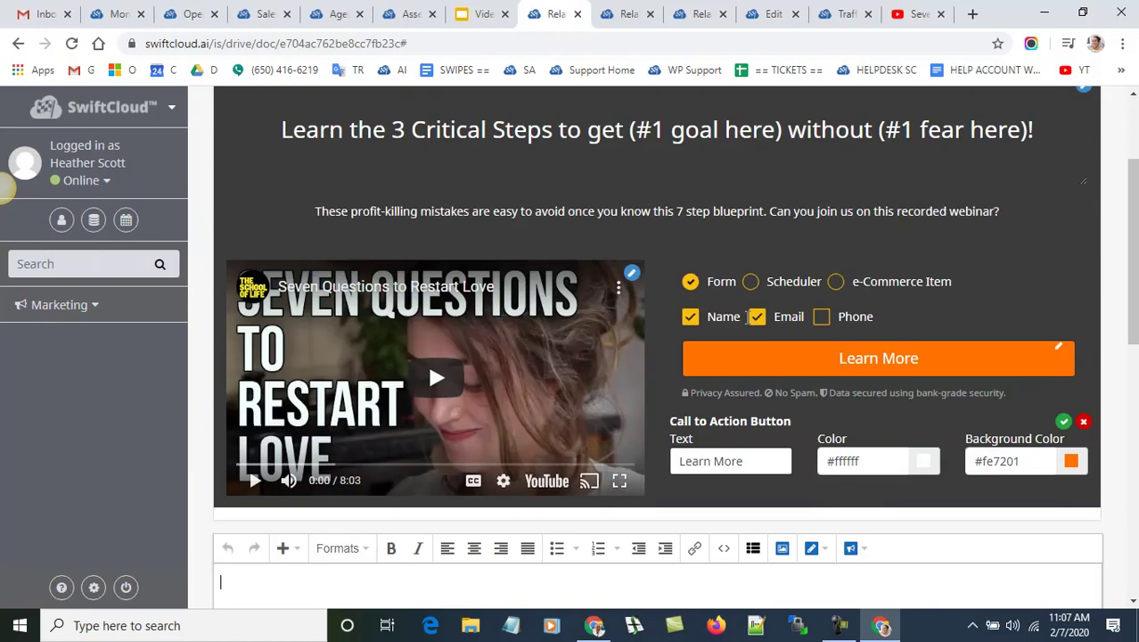
scroll(869, 450, "down", 8)
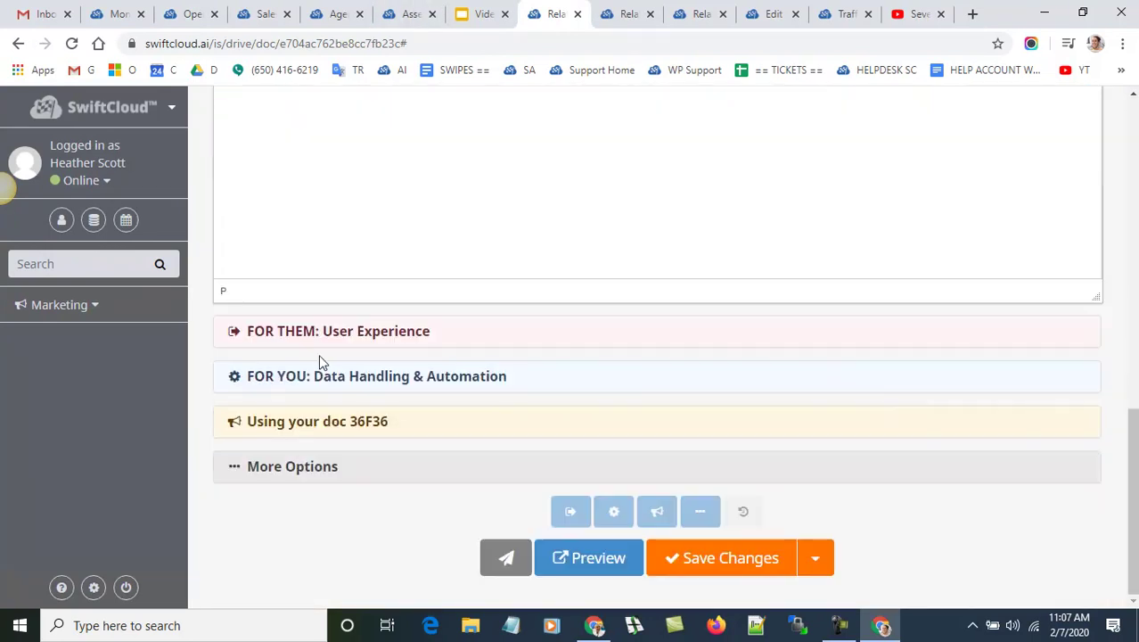
left_click(325, 341)
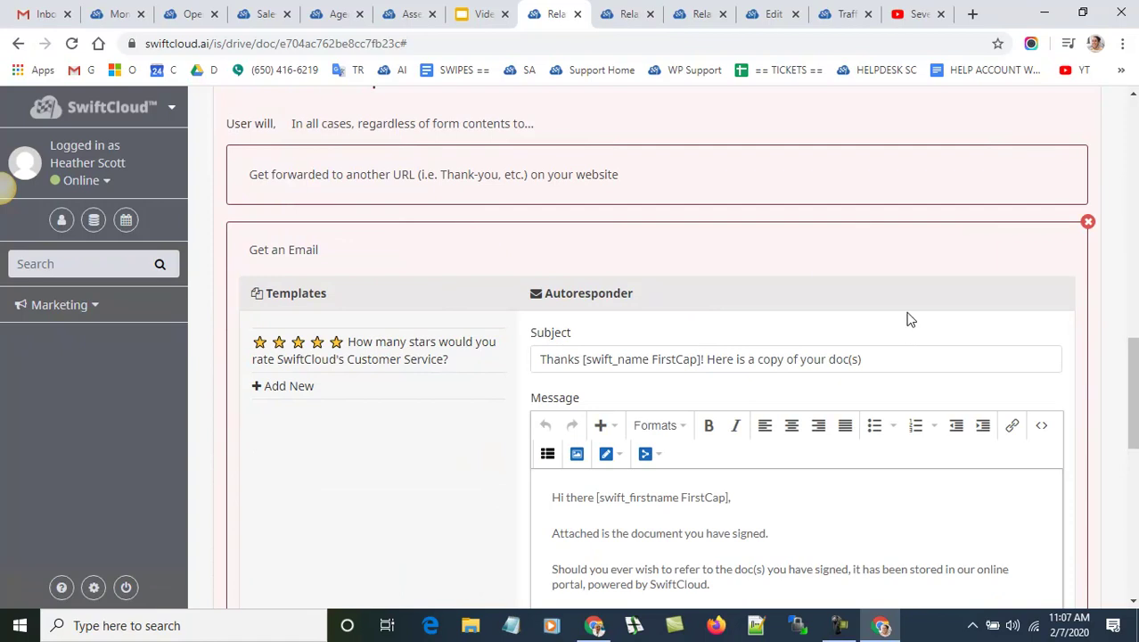
- Delete the autoresponder message text below "Attached is the document you have signed." and select the remaining message
scroll(909, 319, "down", 2)
left_click_drag(766, 501, 346, 385)
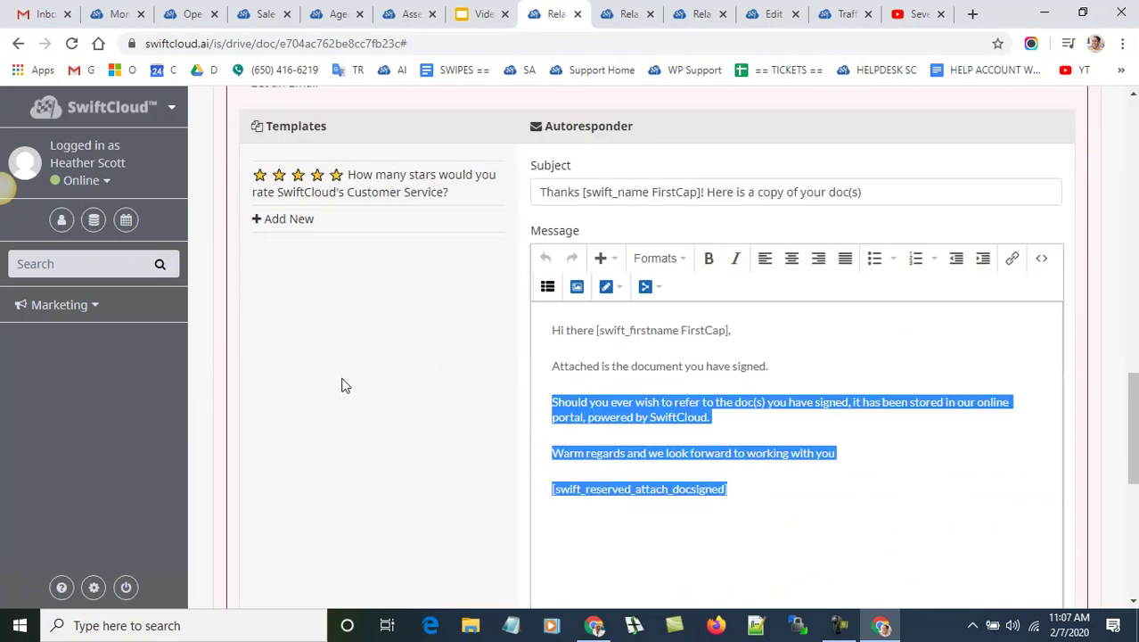
key("BackSpace")
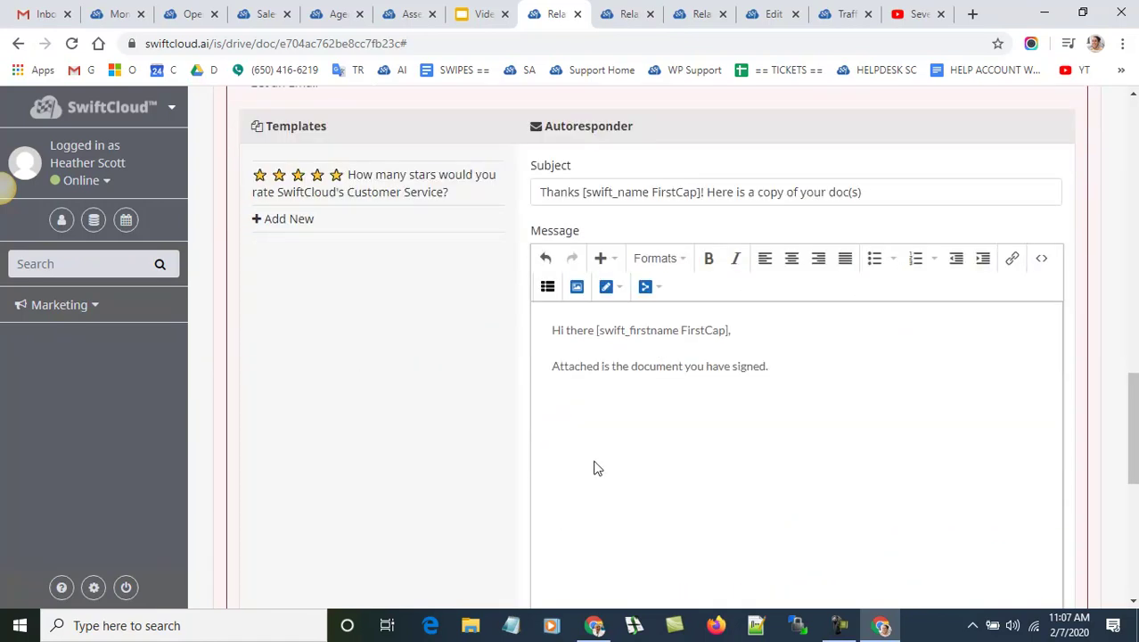
key("ctrl+a")
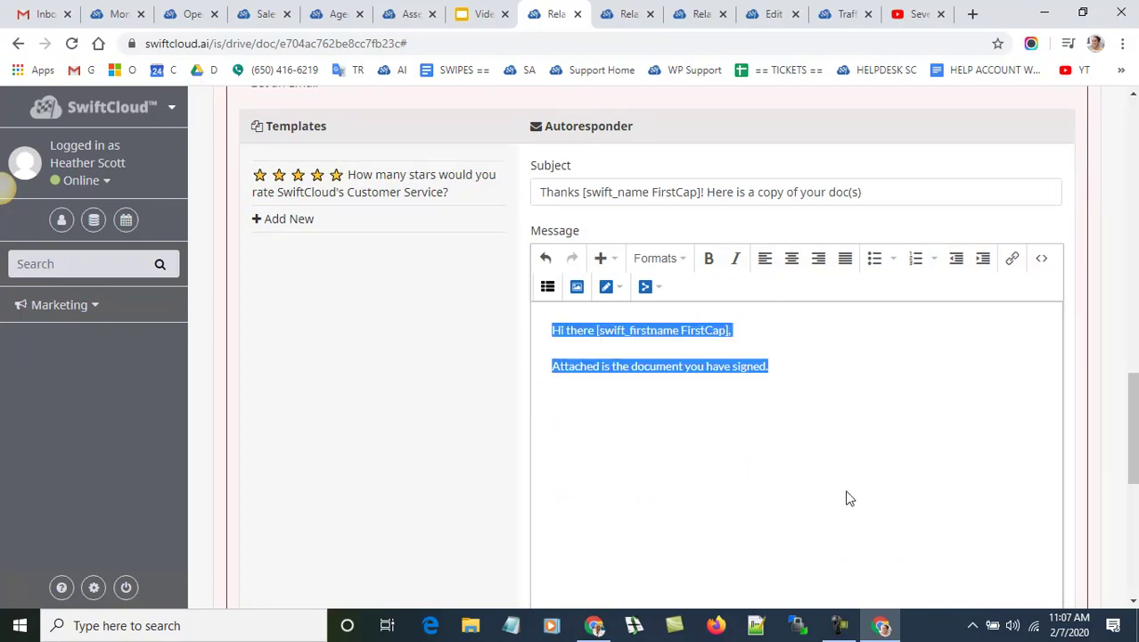
scroll(858, 445, "up", 2)
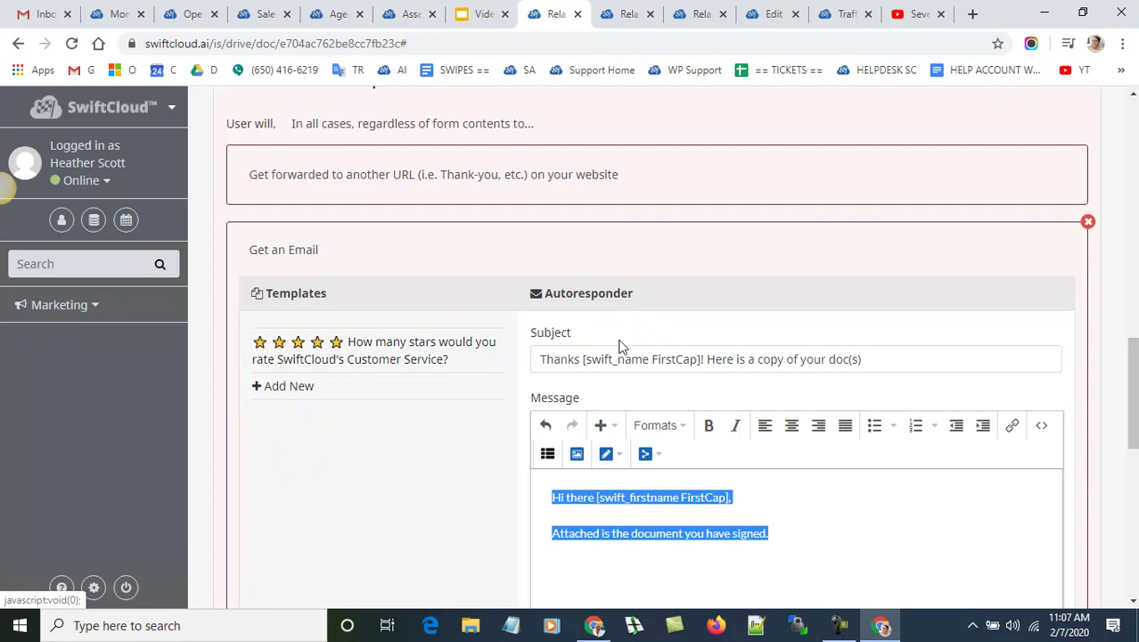
- Look through the template folders in the SwiftCloud drive and return to the Relationship Reboot autoresponder settings
left_click(94, 219)
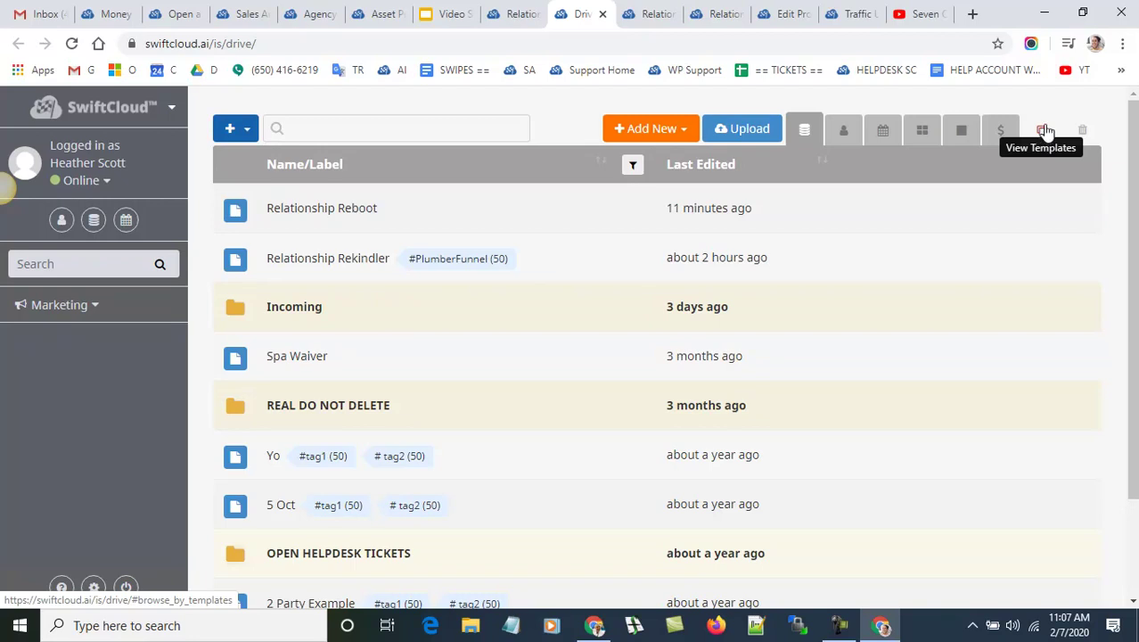
left_click(1044, 130)
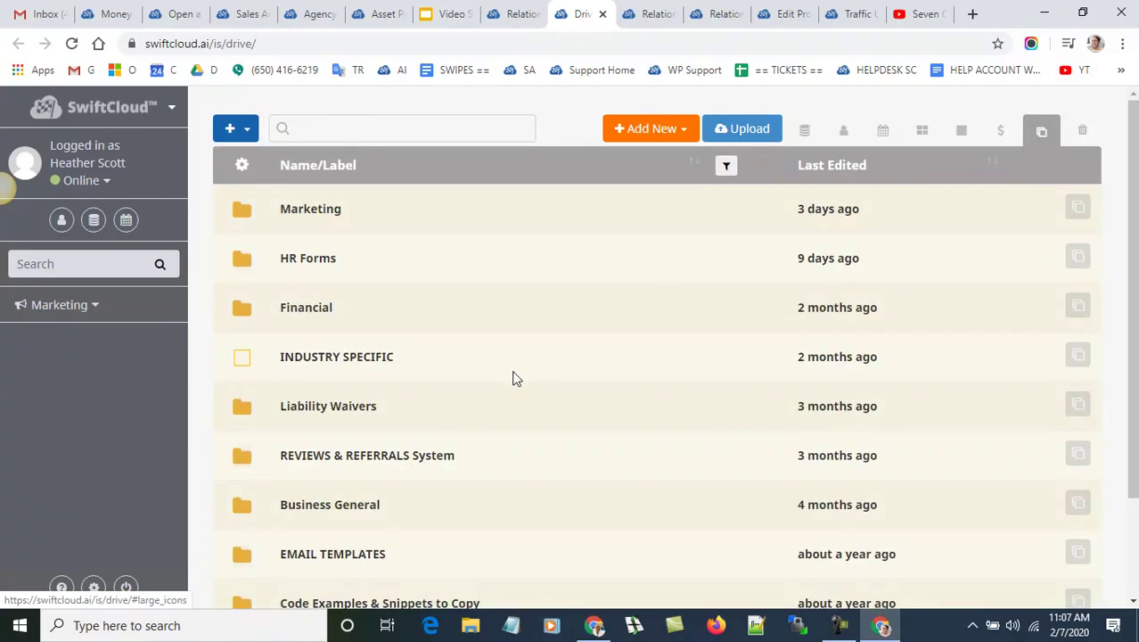
scroll(533, 374, "down", 3)
scroll(533, 374, "up", 2)
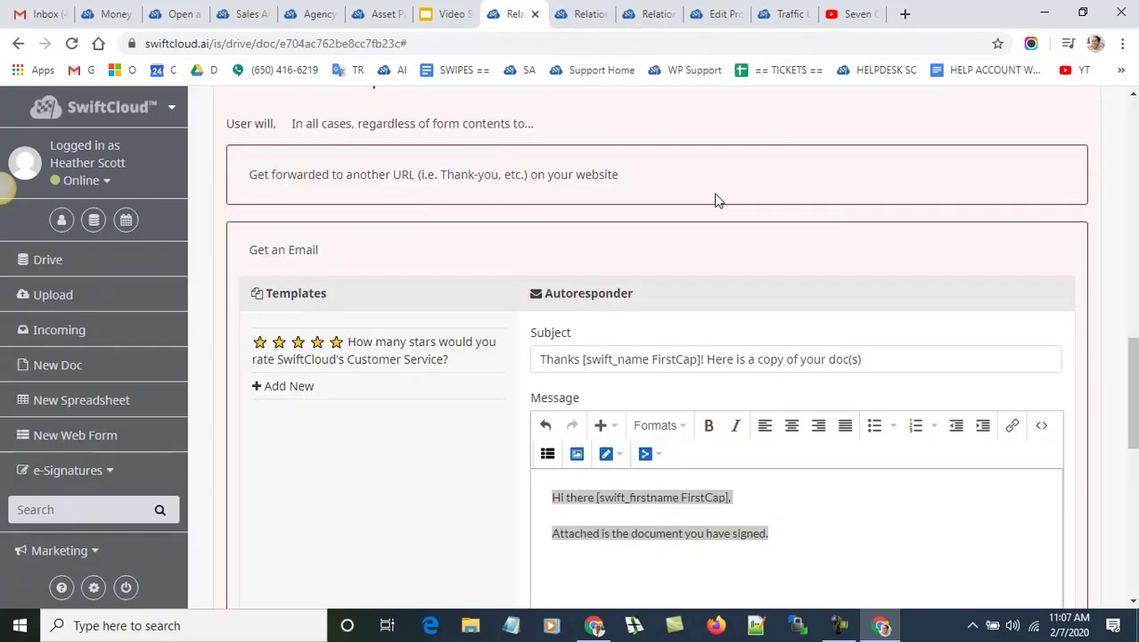
left_click(603, 14)
scroll(1058, 438, "down", 4)
scroll(1025, 336, "up", 3)
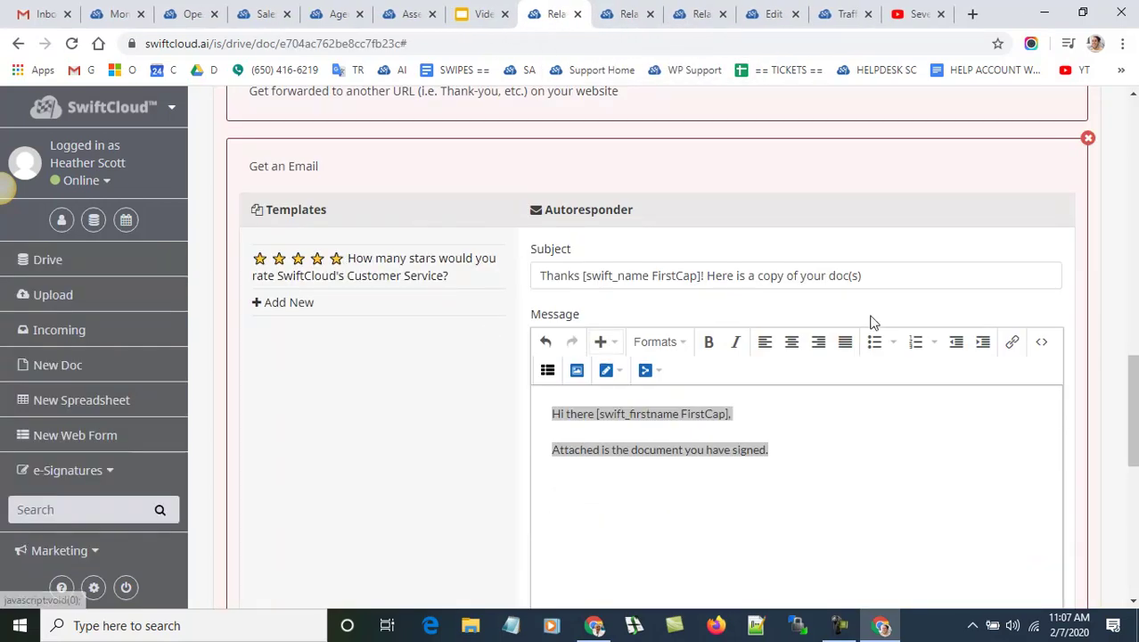
- Close the surplus landing page tab and delete the "Get an Email" action from the Relationship Reboot user experience section
left_click(649, 7)
left_click(700, 10)
left_click(620, 14)
left_click(652, 13)
left_click(529, 8)
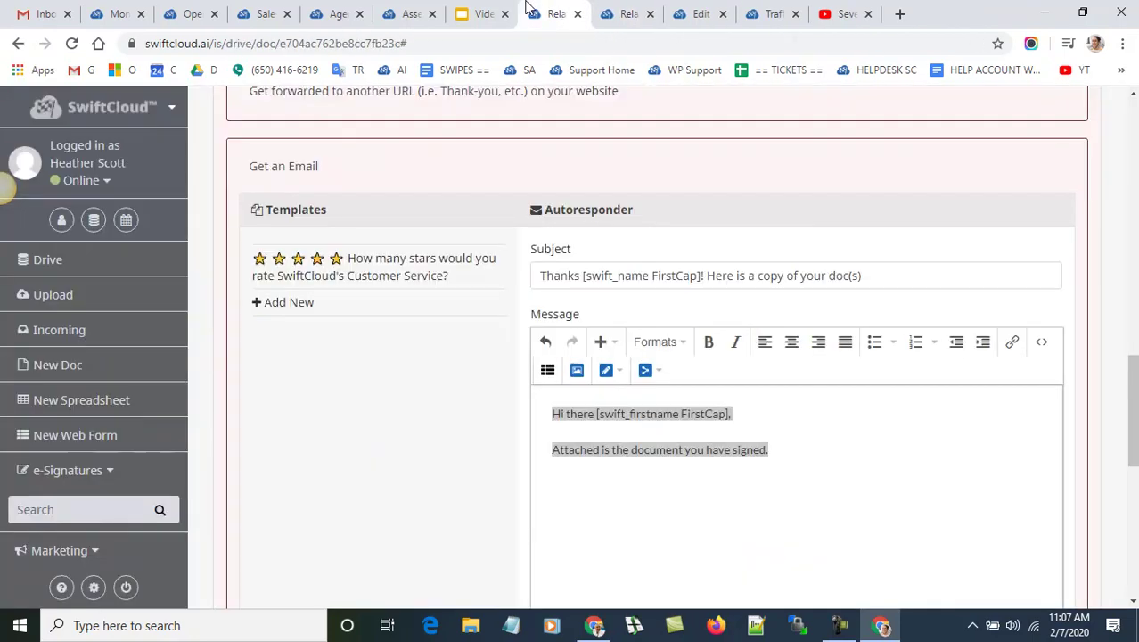
left_click(1088, 141)
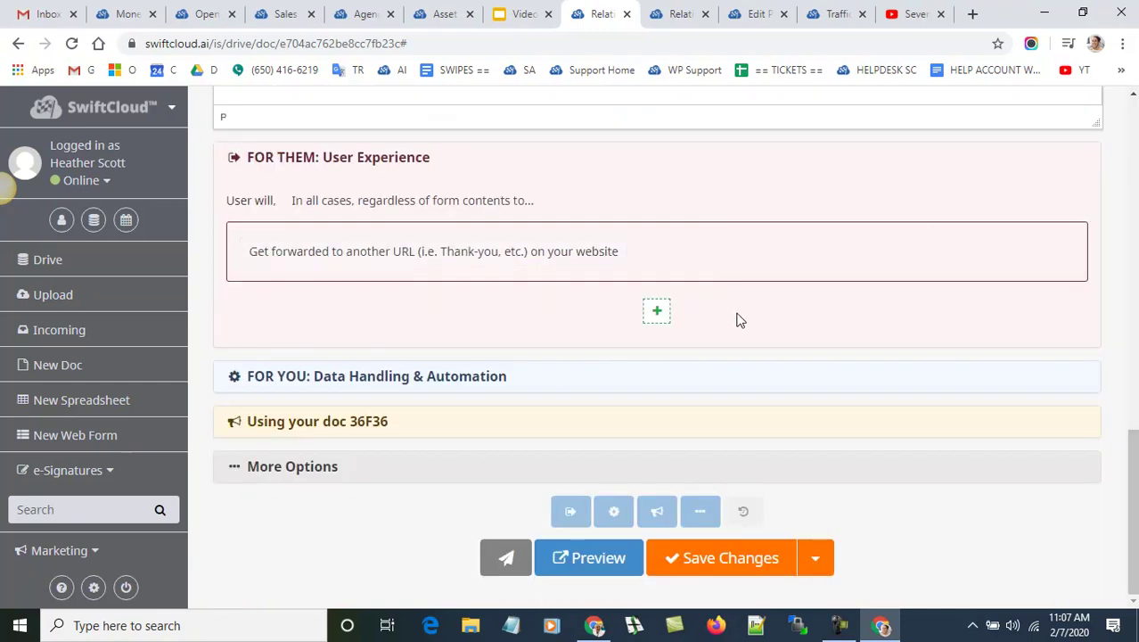
- Check the Relationship Rekindler preview, return to the Relationship Reboot editor, and add an "Add to Sequence" action to the user experience section
left_click(674, 11)
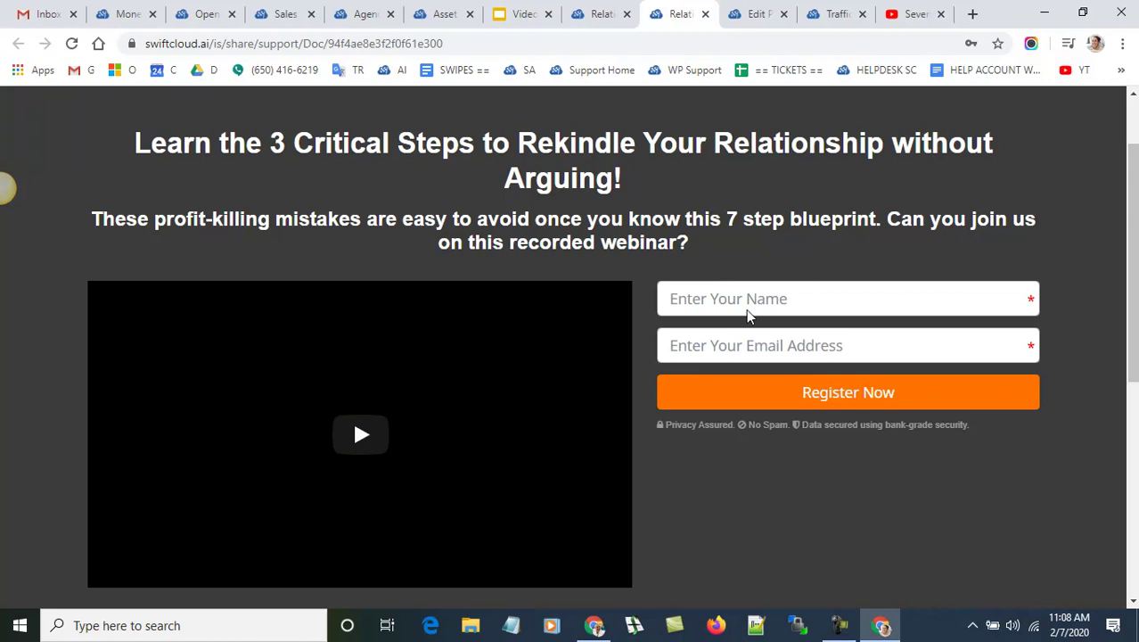
left_click(595, 13)
left_click(657, 311)
left_click(420, 170)
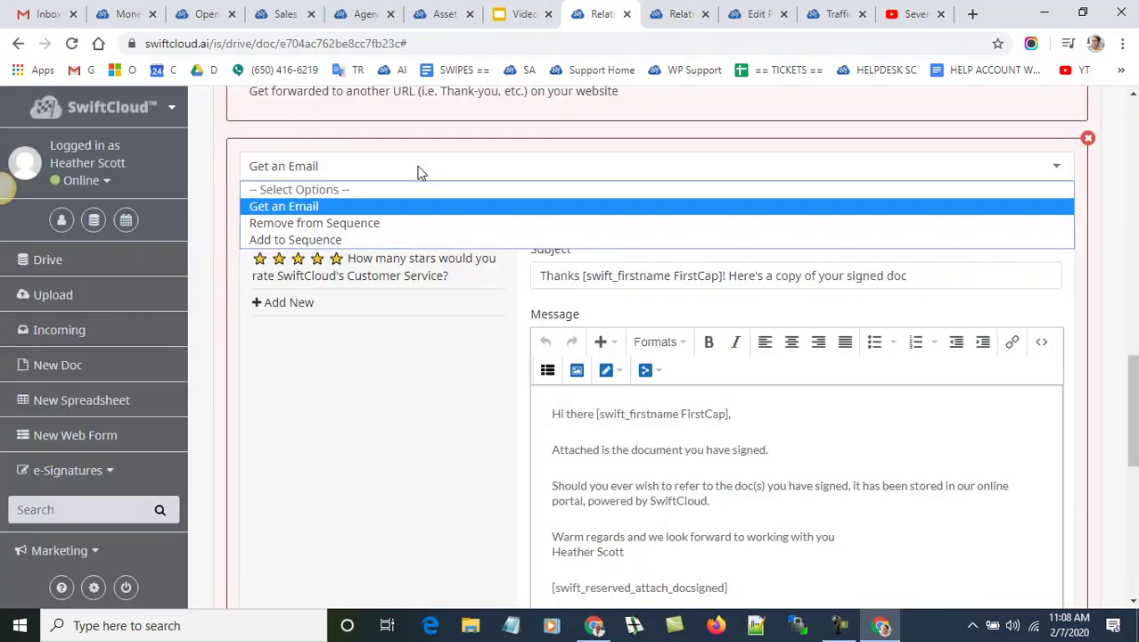
left_click(352, 241)
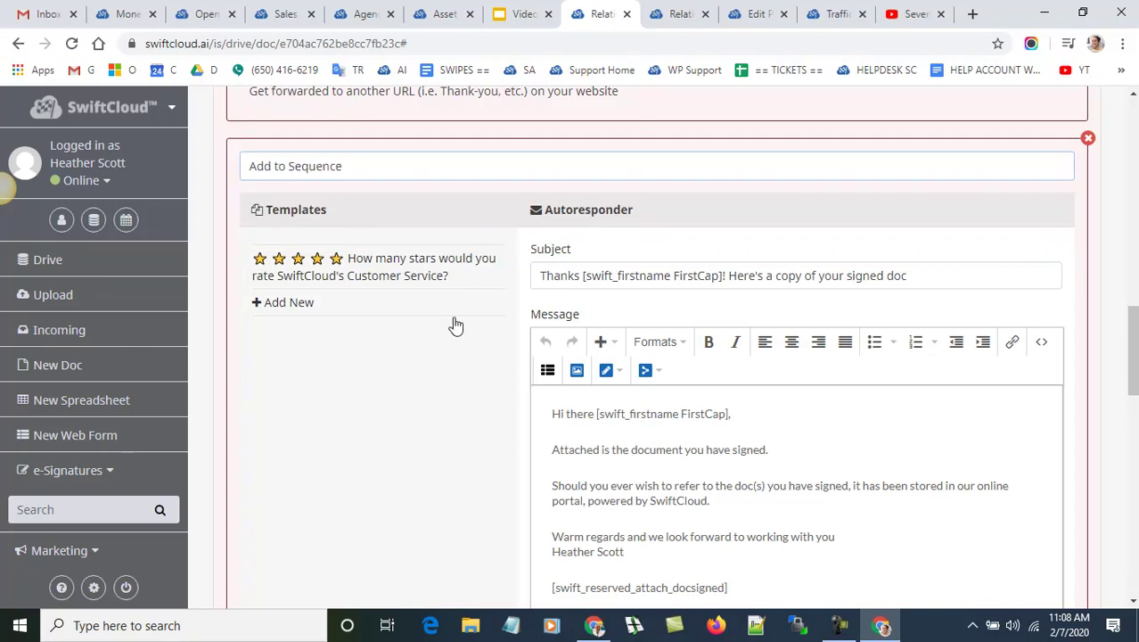
left_click(644, 208)
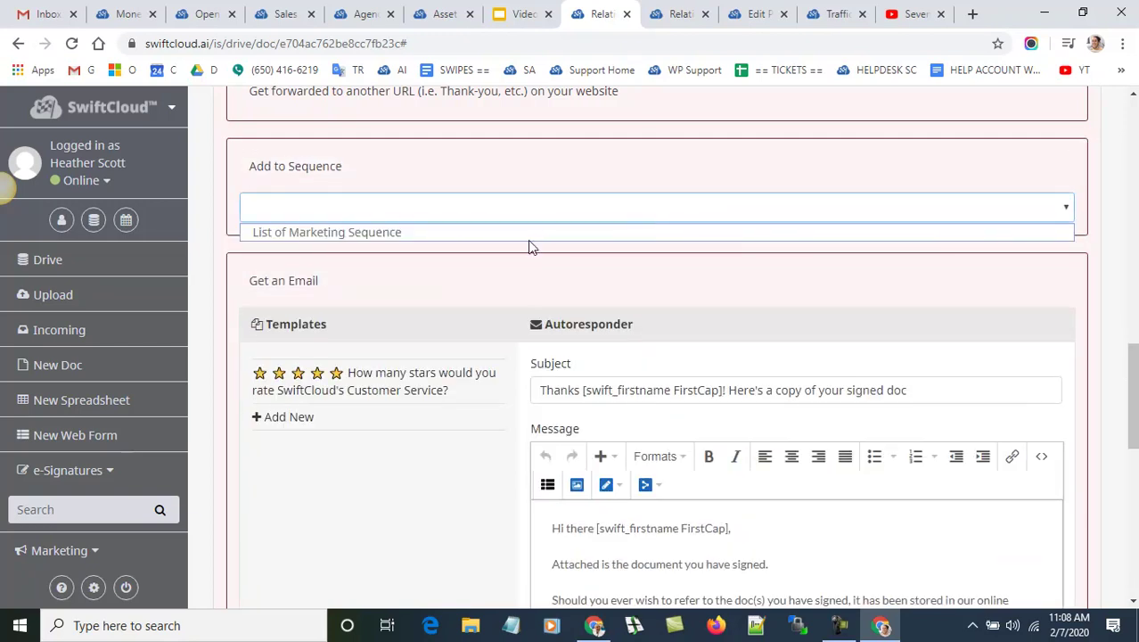
left_click(1083, 239)
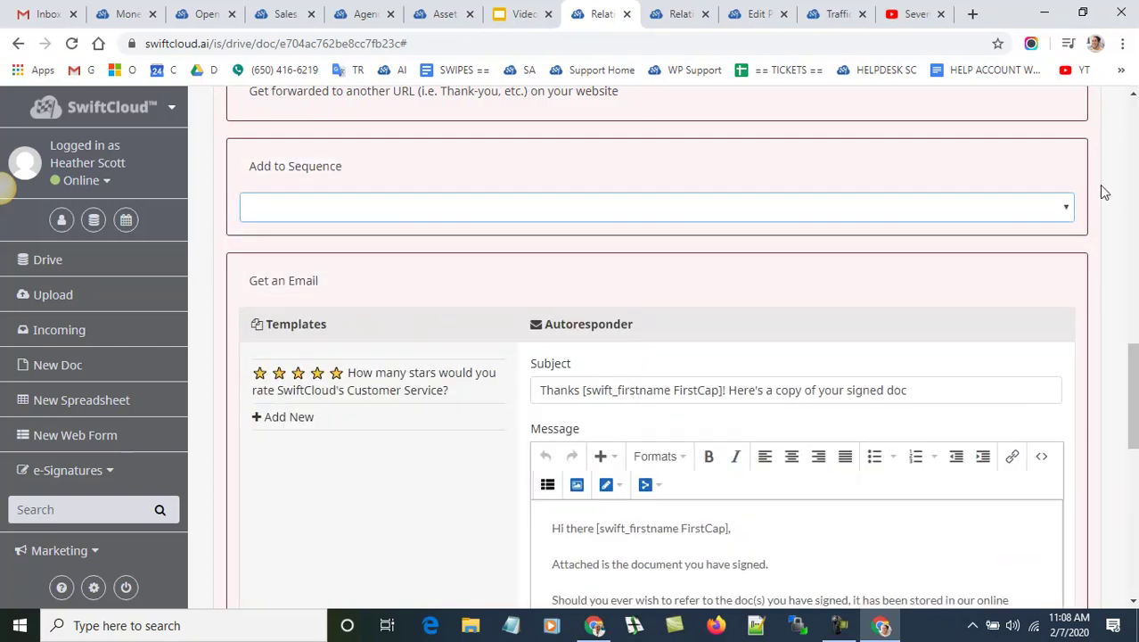
- Remove the "Get an Email" action below the "Add to Sequence" action
scroll(733, 348, "up", 3)
scroll(398, 408, "down", 1)
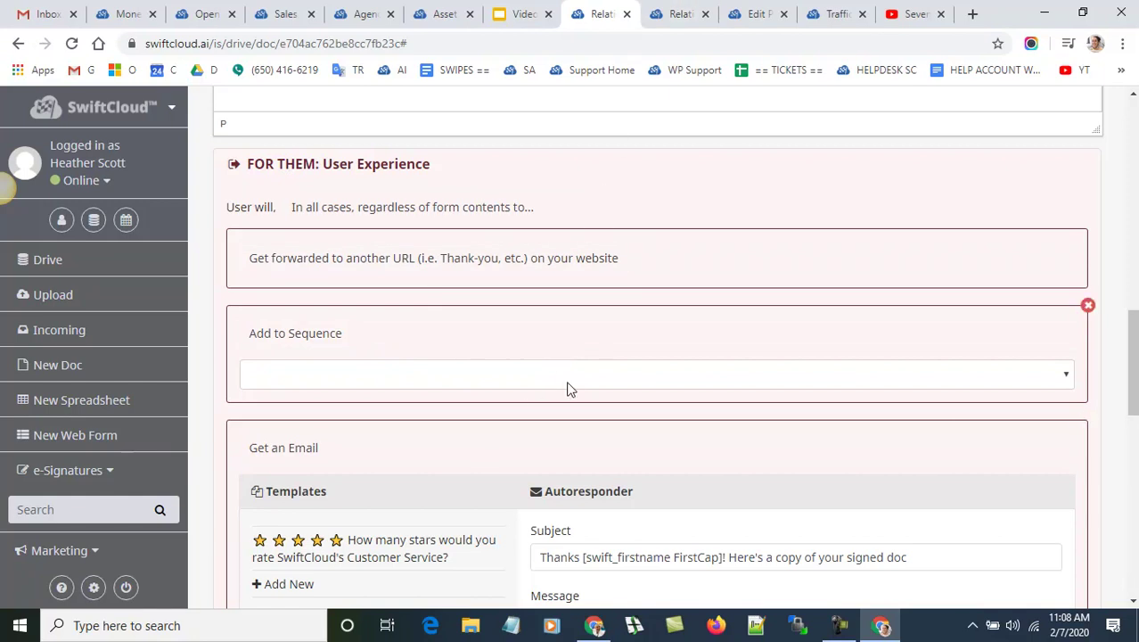
scroll(635, 349, "down", 3)
scroll(775, 357, "up", 1)
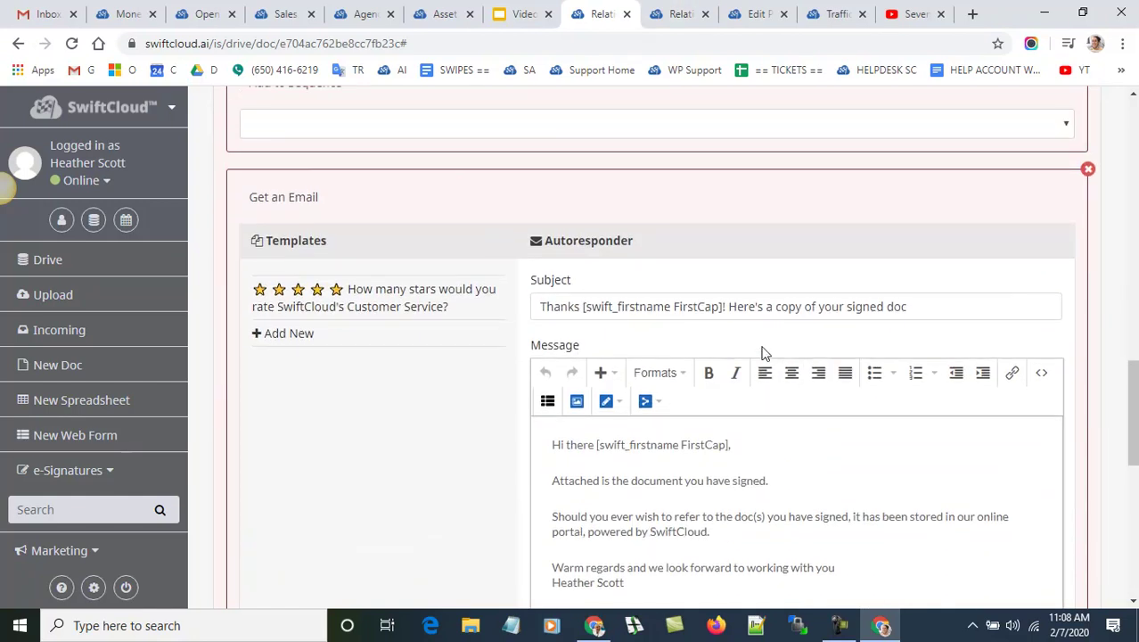
left_click(1089, 171)
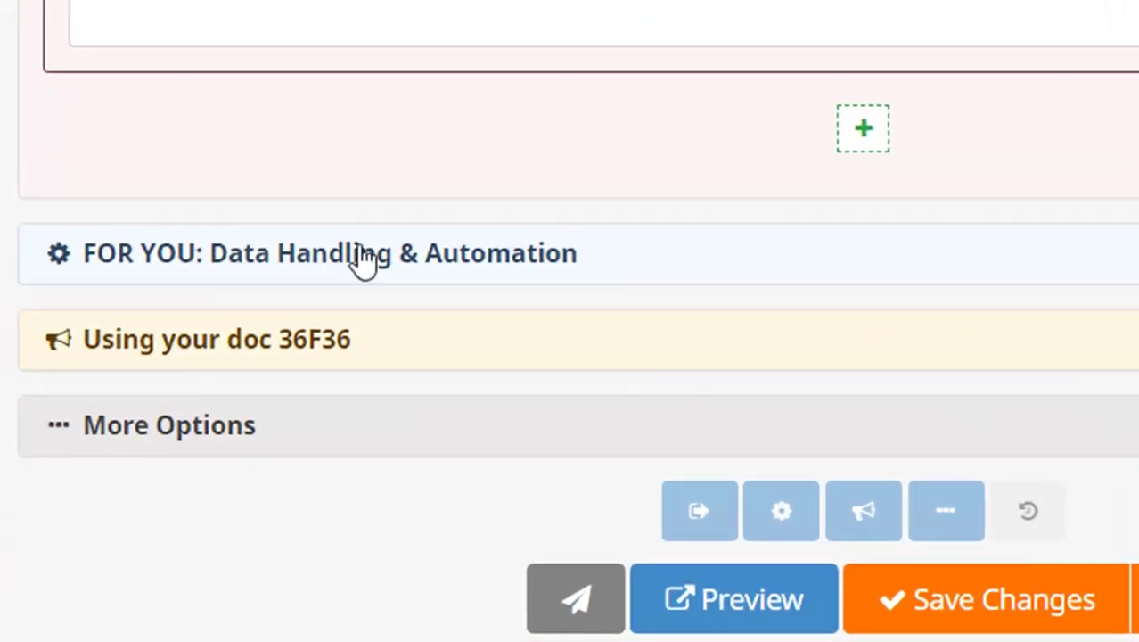
- Add an "Email To..." automation below the existing email notification in the data handling section, then collapse the section
left_click(363, 259)
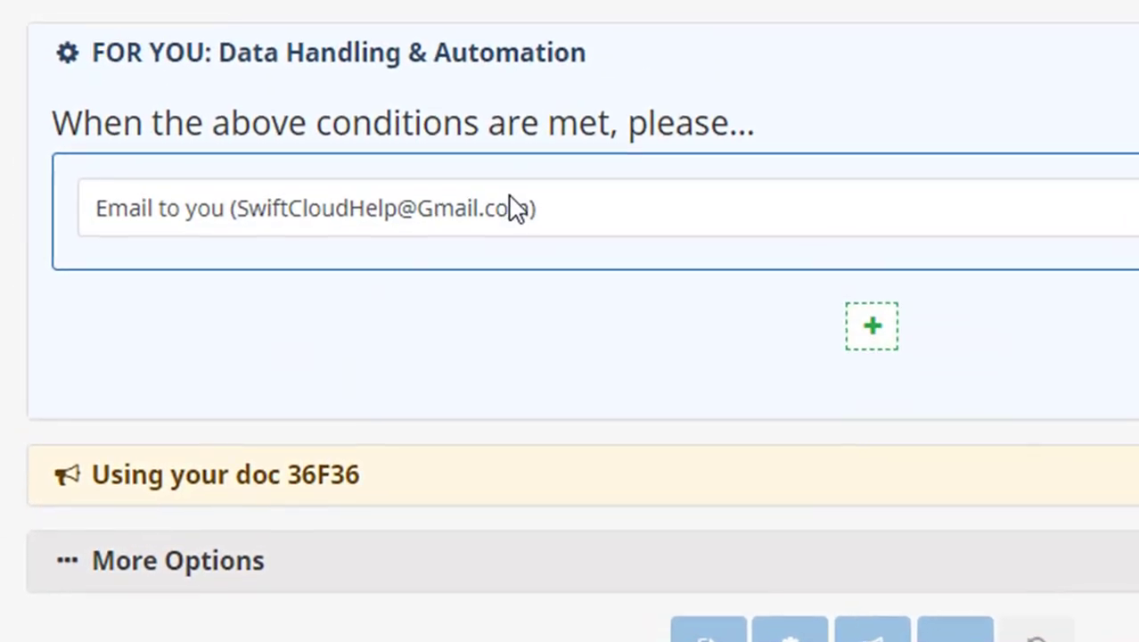
left_click(509, 147)
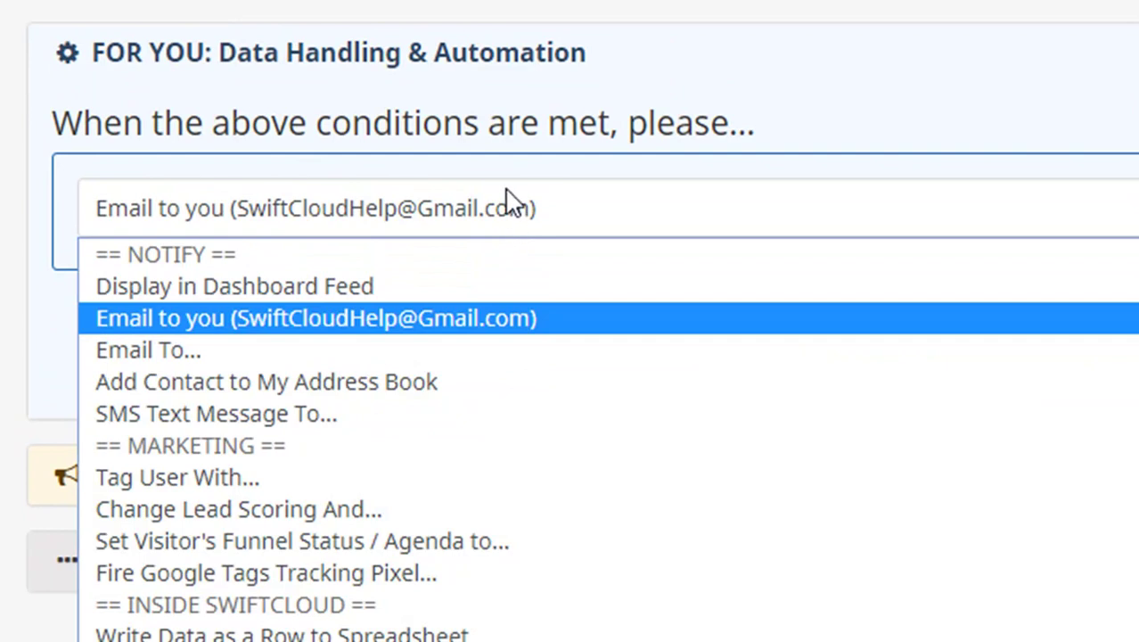
left_click(924, 118)
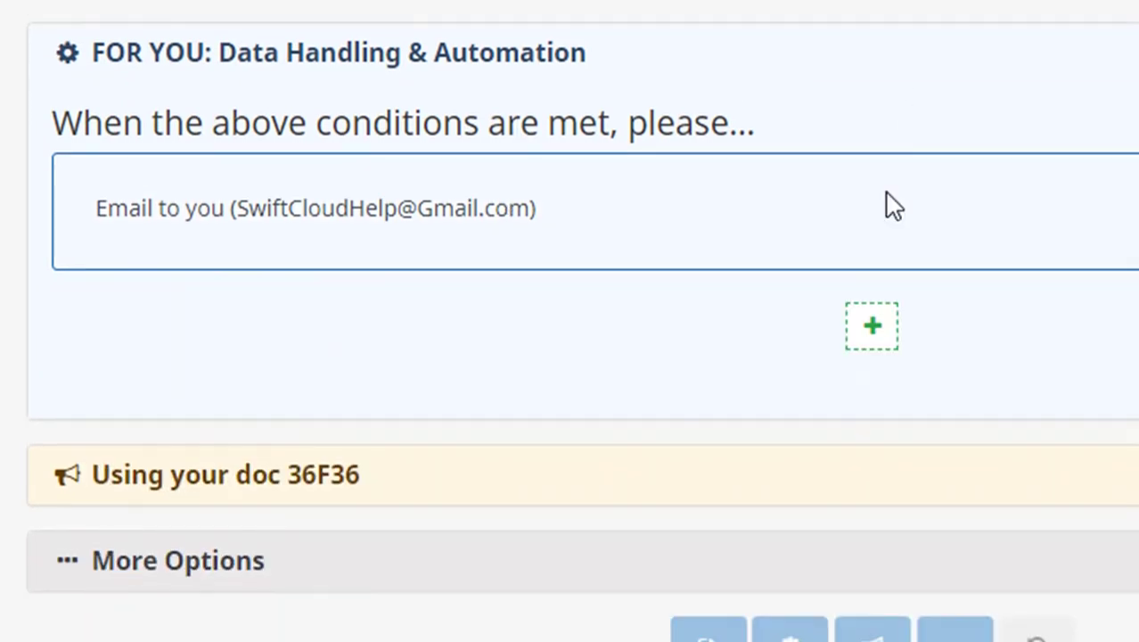
left_click(872, 342)
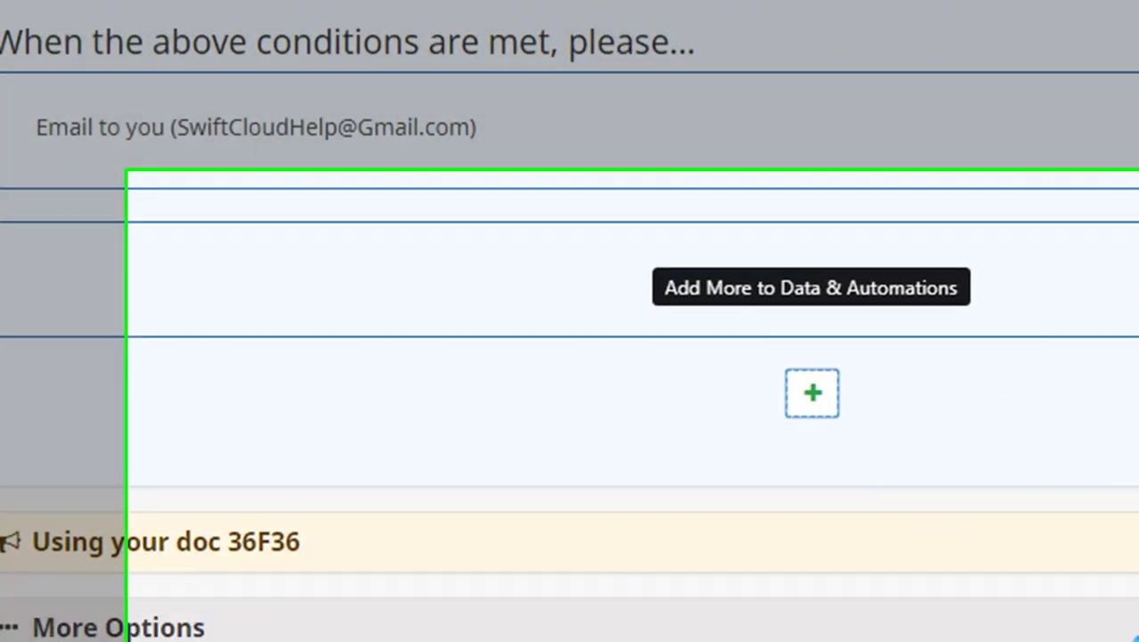
scroll(1108, 402, "down", 2)
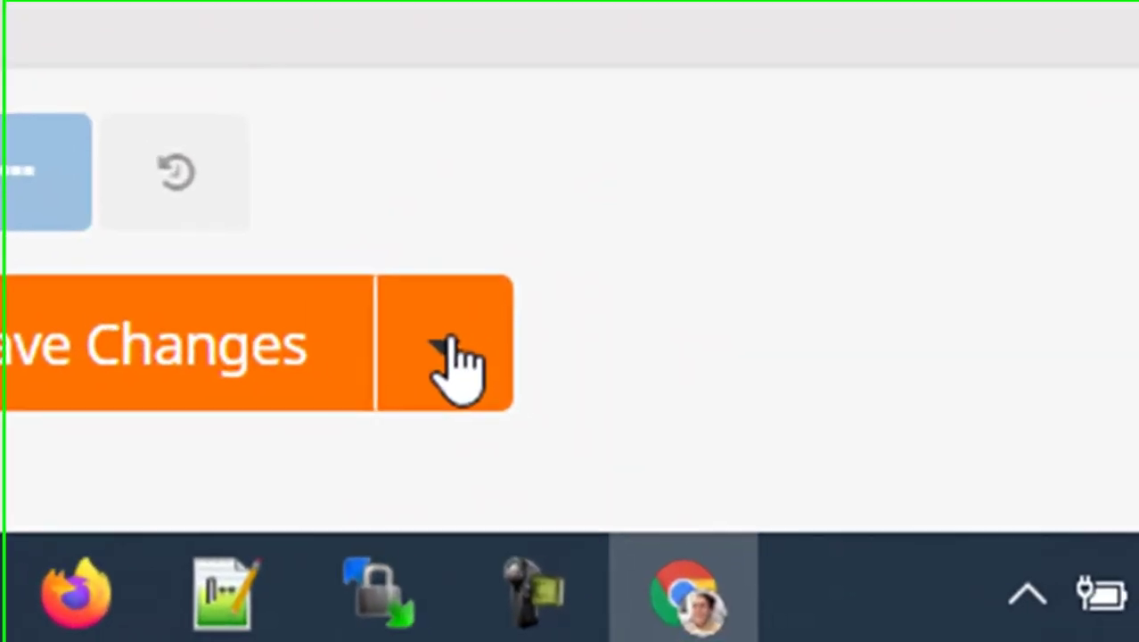
left_click(994, 479)
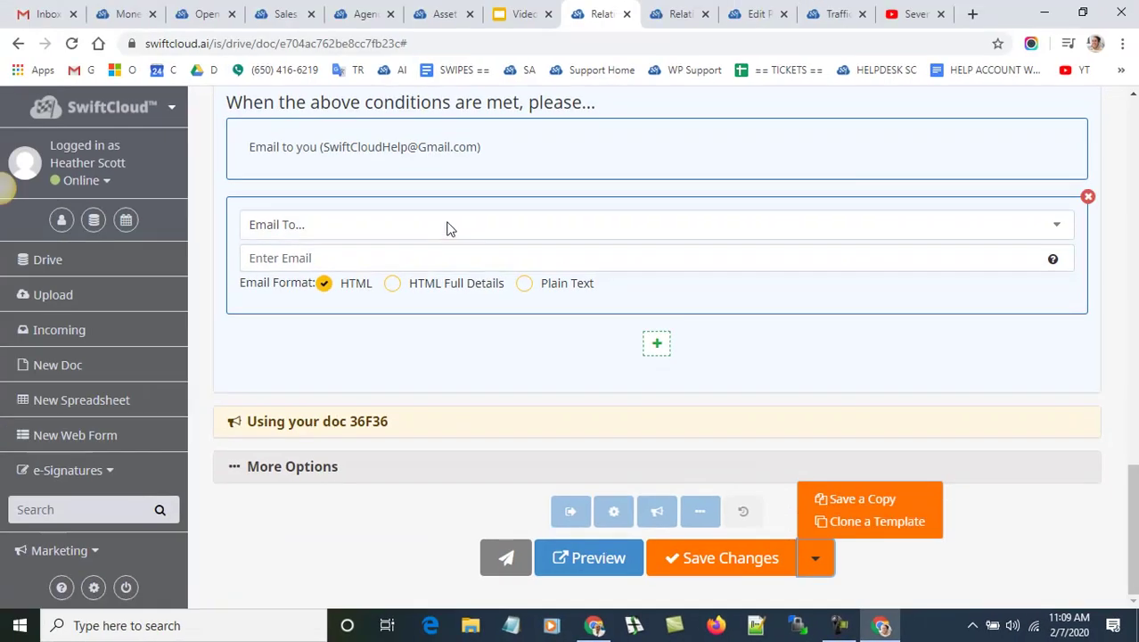
scroll(252, 72, "up", 3)
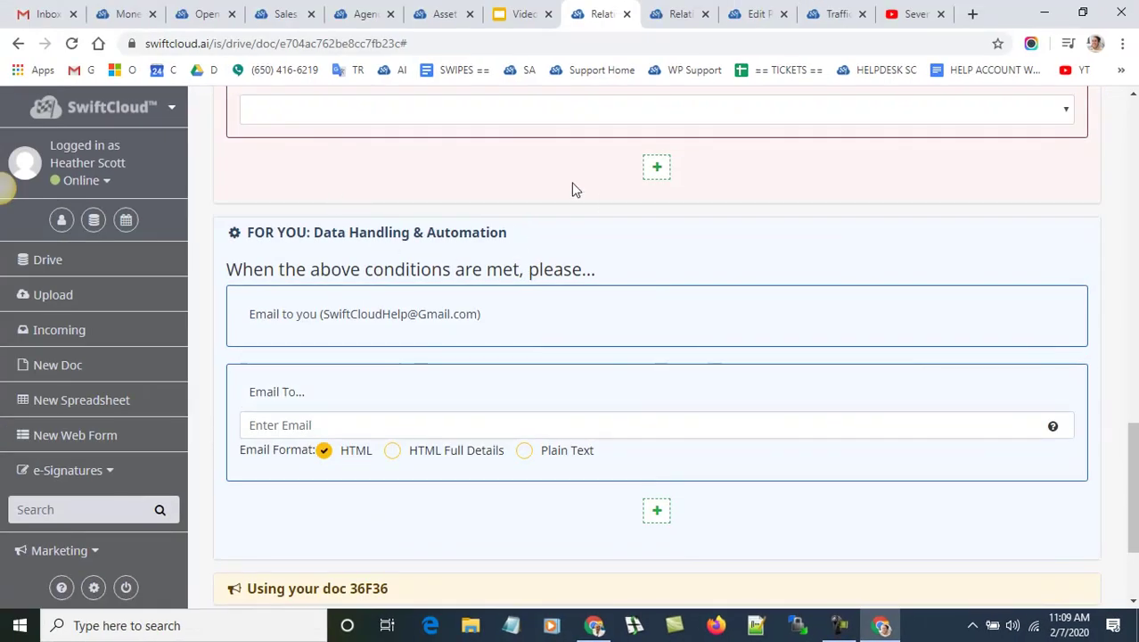
left_click(504, 245)
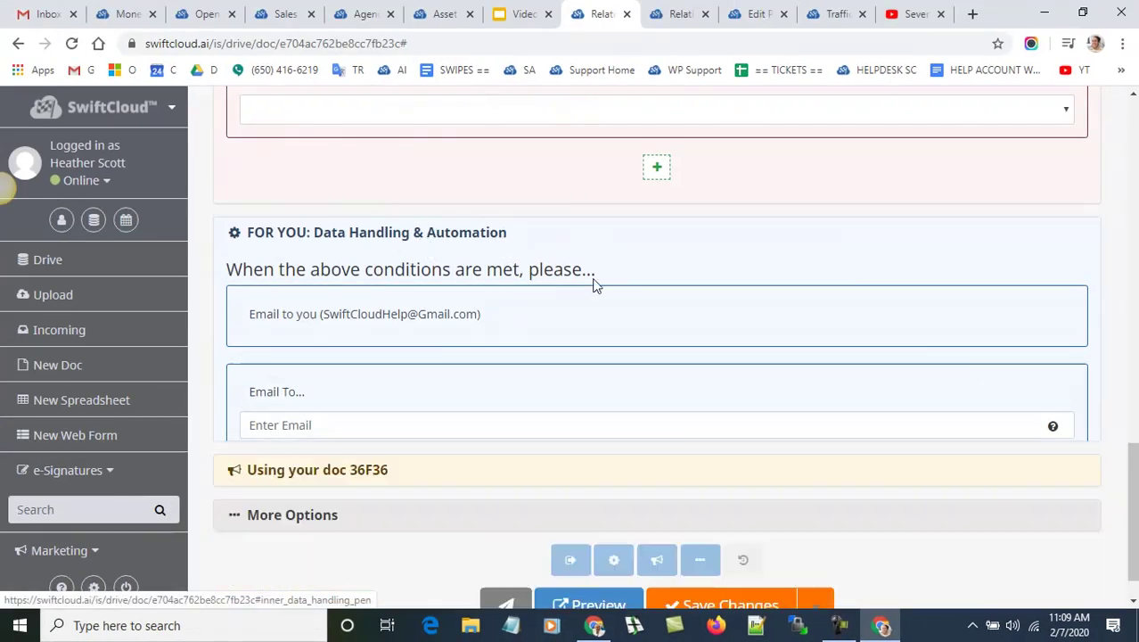
- Expand the "Using your doc" section and examine the base and document ID parts of the shareable URL
left_click(348, 431)
scroll(617, 401, "down", 2)
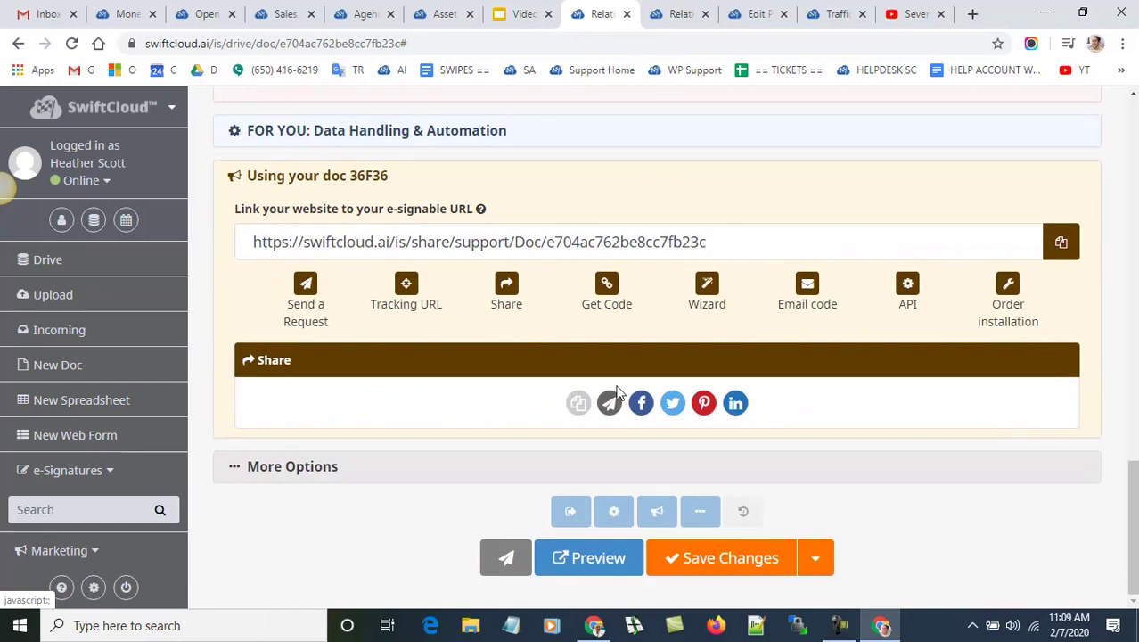
left_click_drag(542, 239, 155, 242)
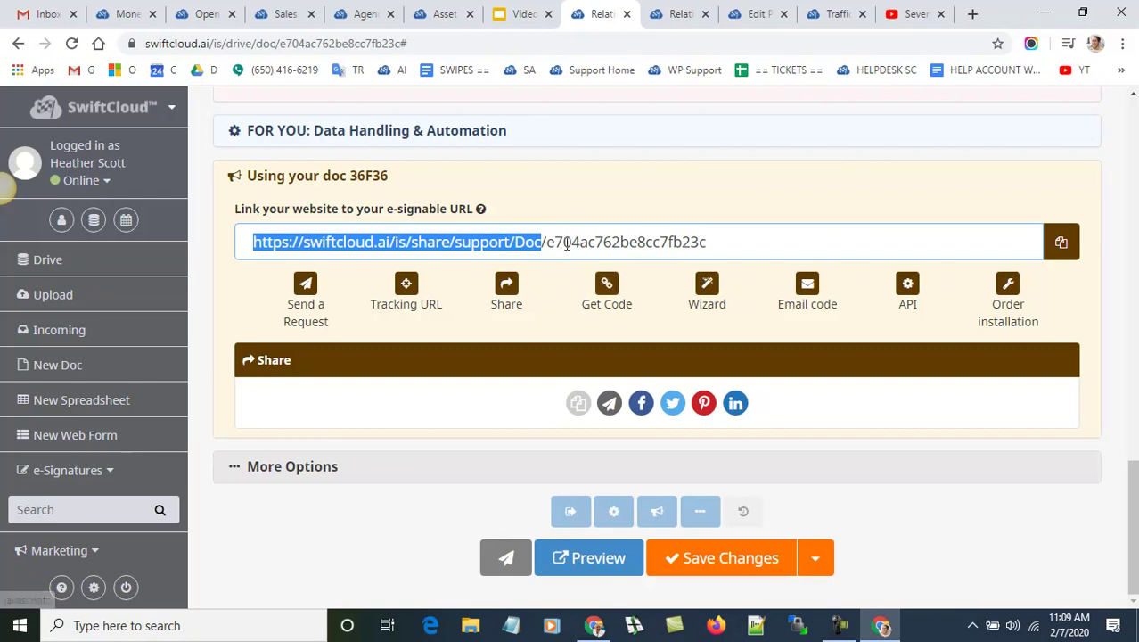
left_click_drag(546, 234, 721, 229)
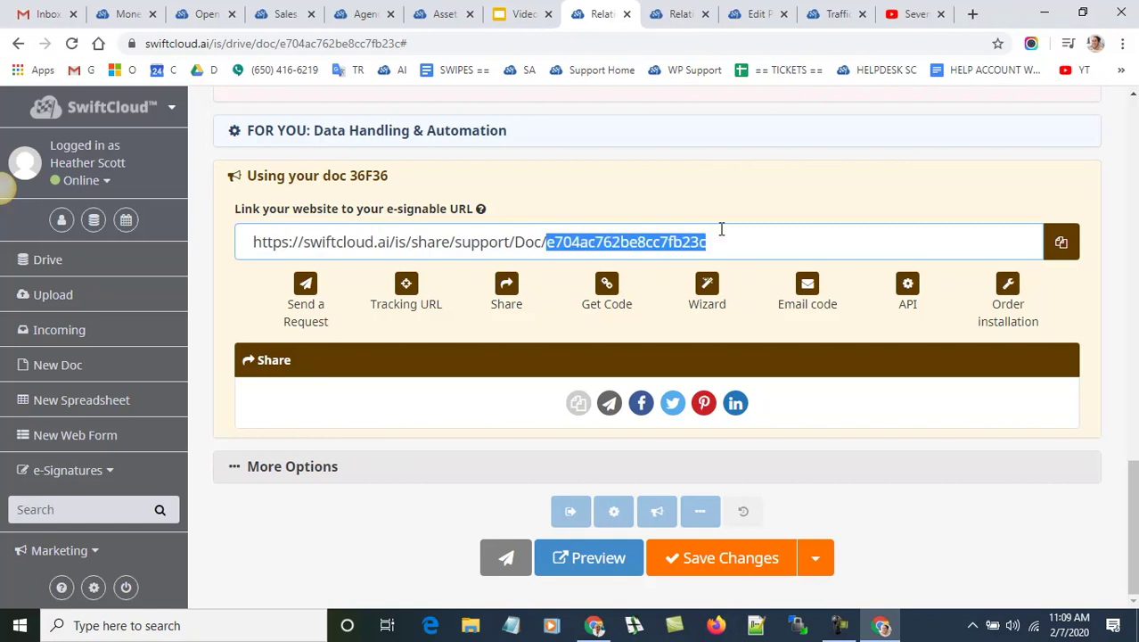
- Expand "More Options" and examine the available document types, keeping "Landing Page" selected
left_click(285, 468)
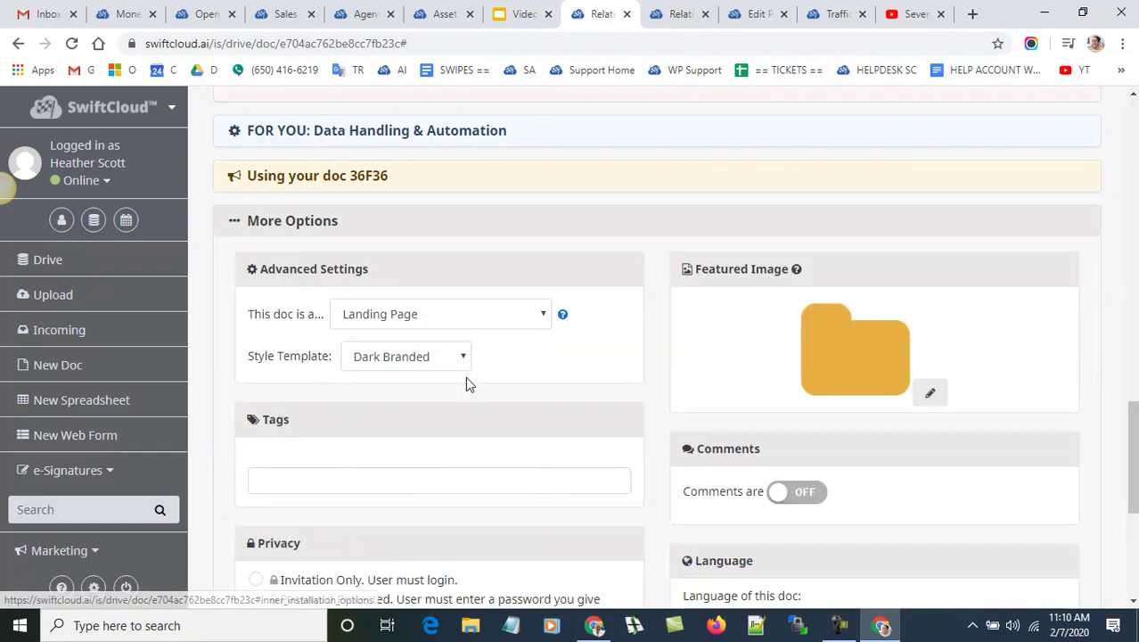
scroll(465, 379, "down", 3)
scroll(481, 352, "up", 3)
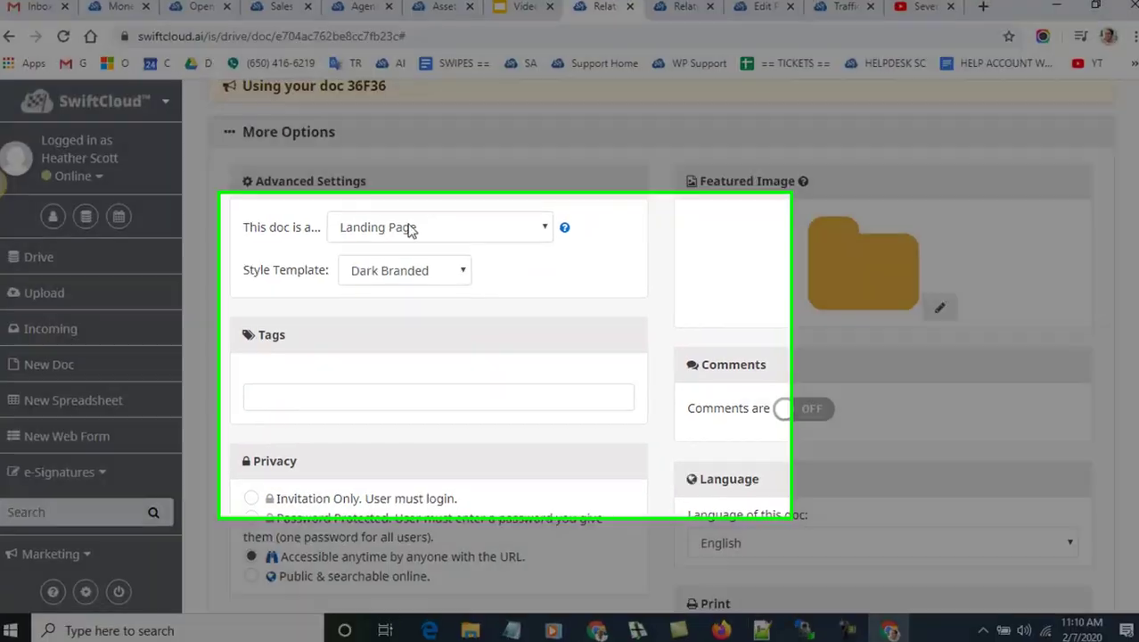
left_click(409, 226)
left_click(798, 67)
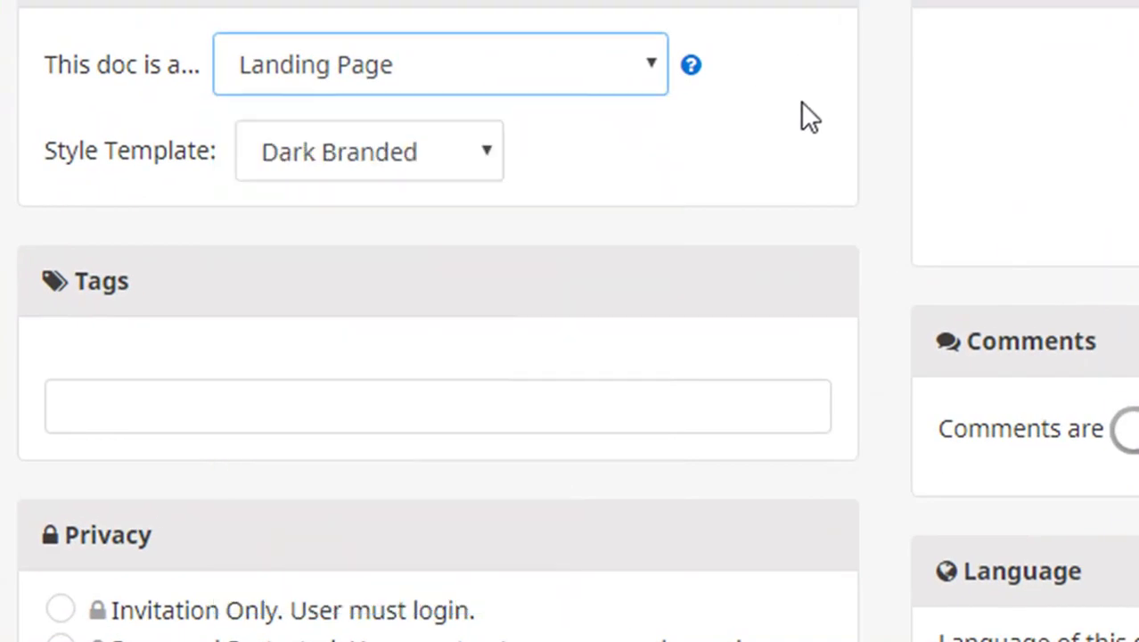
left_click(558, 64)
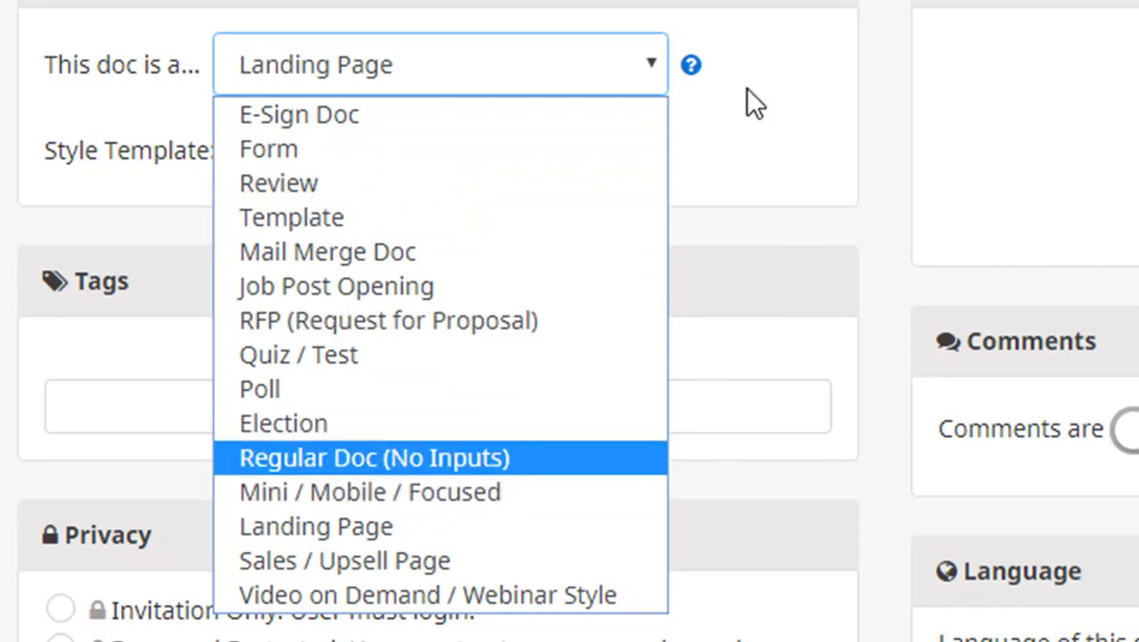
left_click(850, 123)
- Examine the style template choices, keeping "Dark Branded", and the featured image setting
left_click(408, 161)
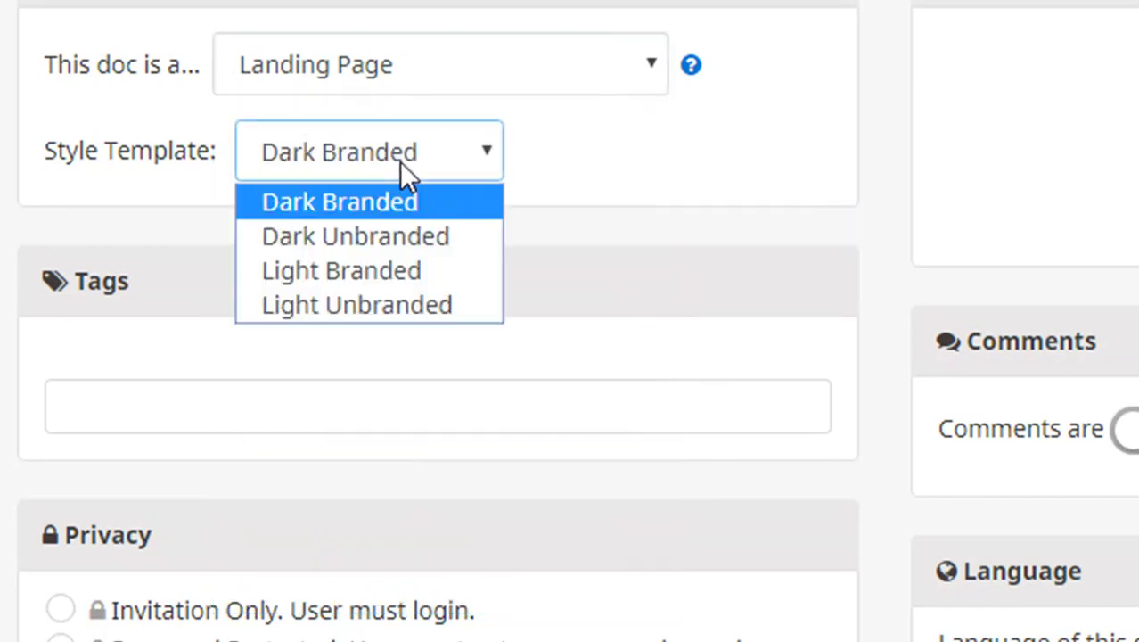
left_click(773, 153)
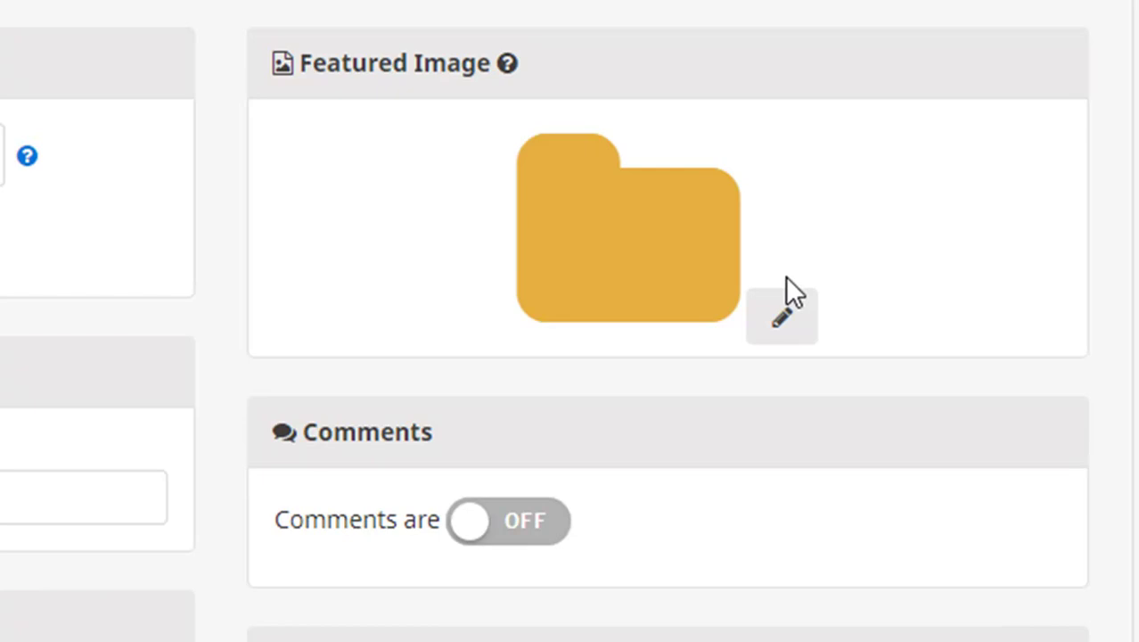
left_click(803, 336)
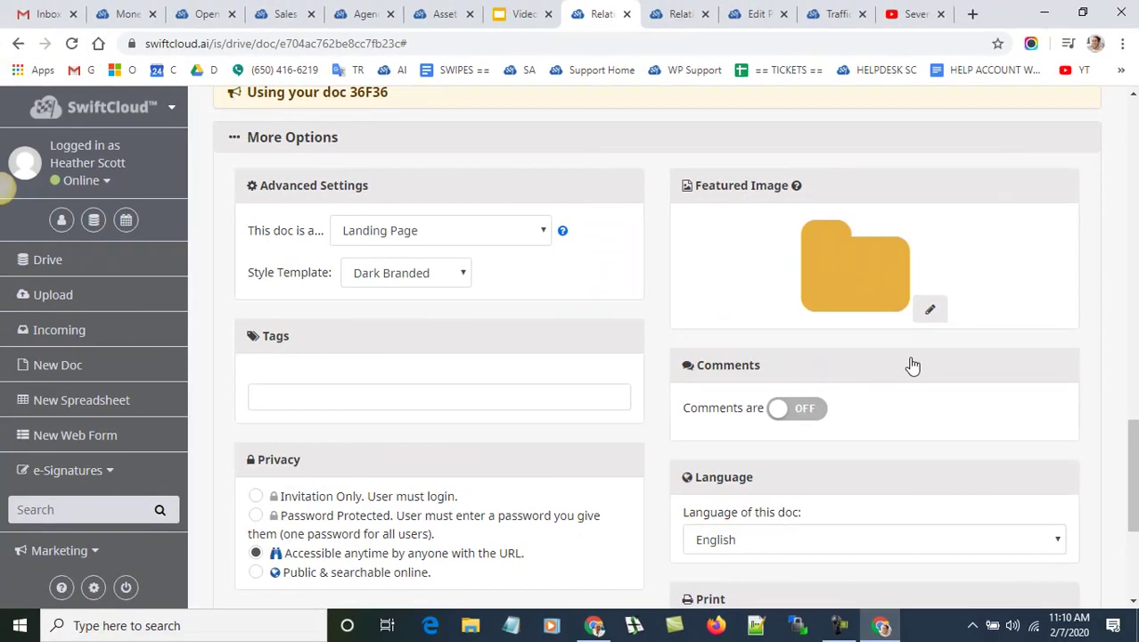
- Set the page's privacy to "Public & searchable online" and change the ending of its public URL to "relreboot"
scroll(828, 248, "down", 3)
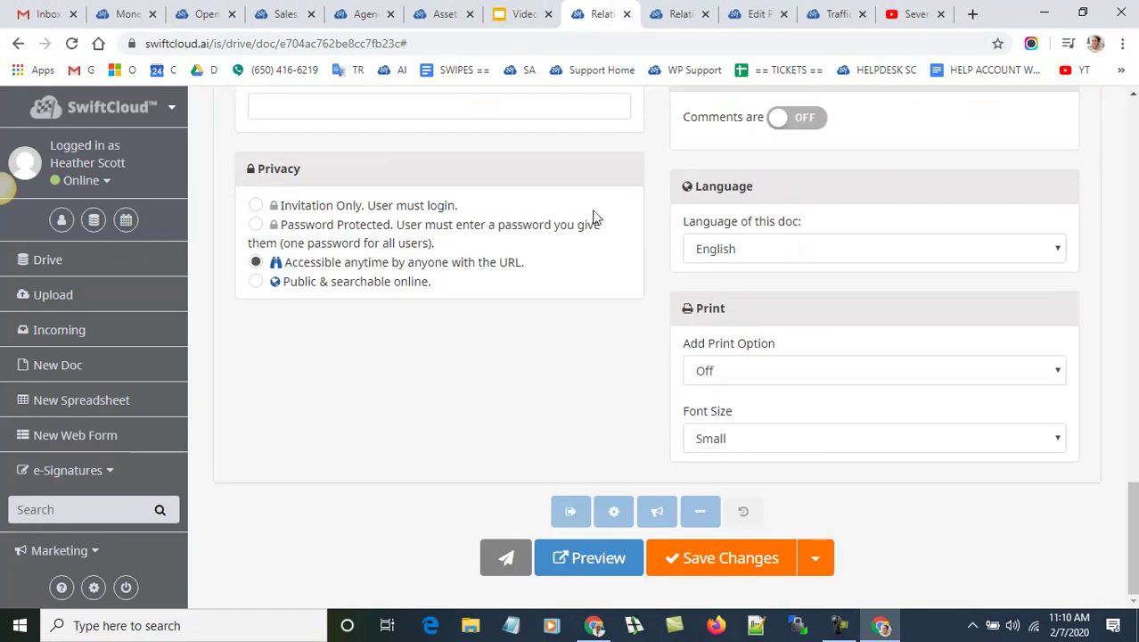
left_click(256, 282)
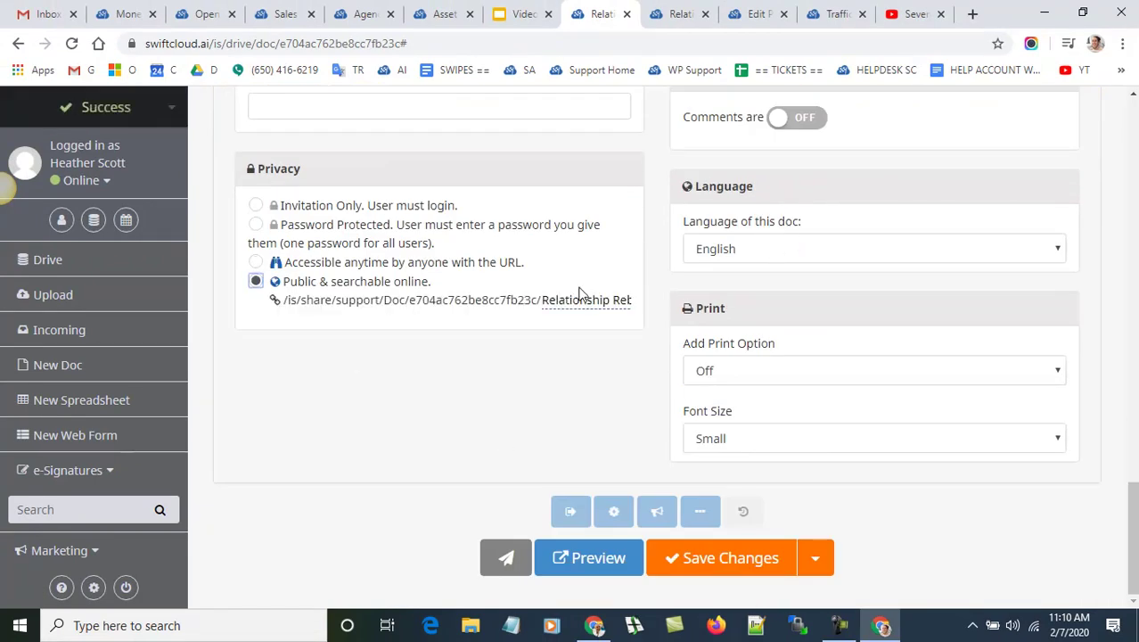
left_click_drag(586, 301, 573, 301)
key("ctrl+a")
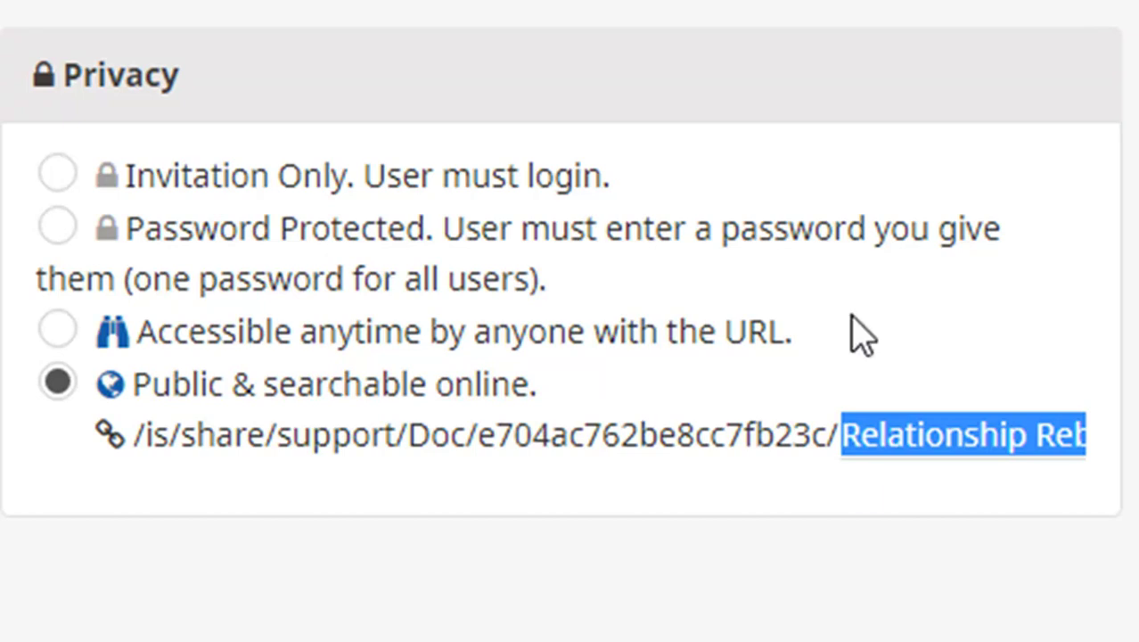
left_click_drag(829, 437, 84, 476)
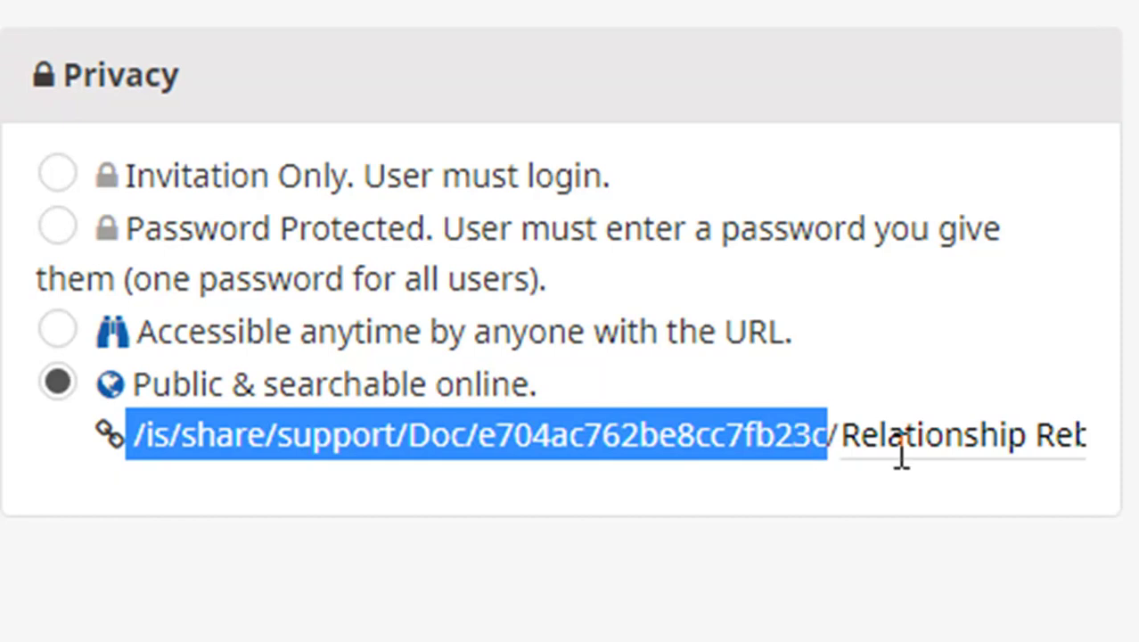
left_click(870, 446)
key("ctrl+a")
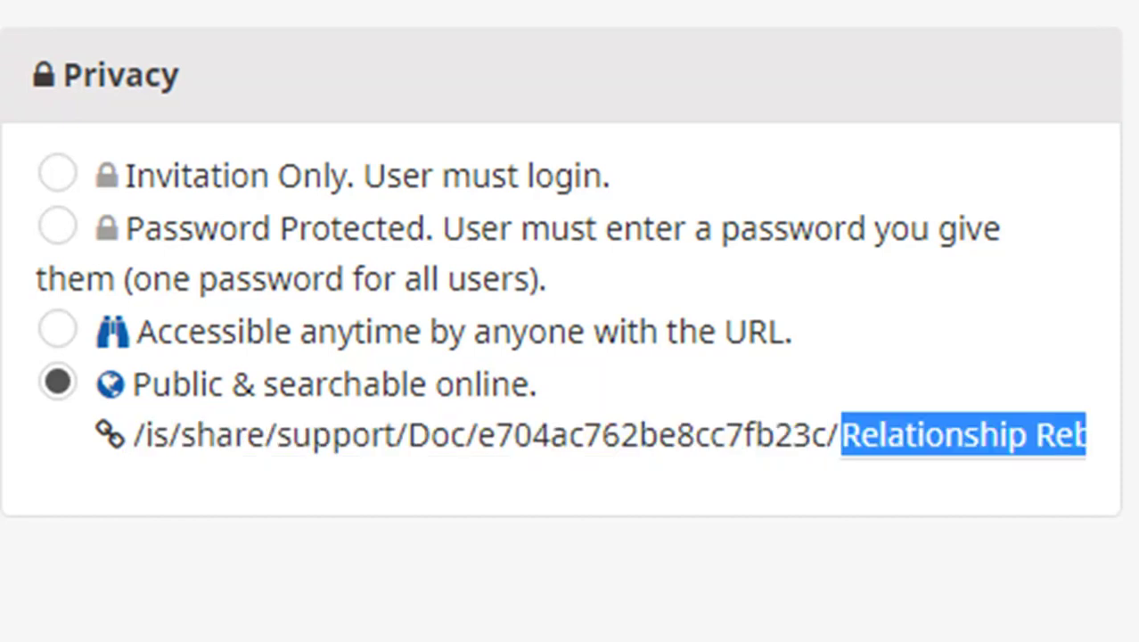
type("relreb")
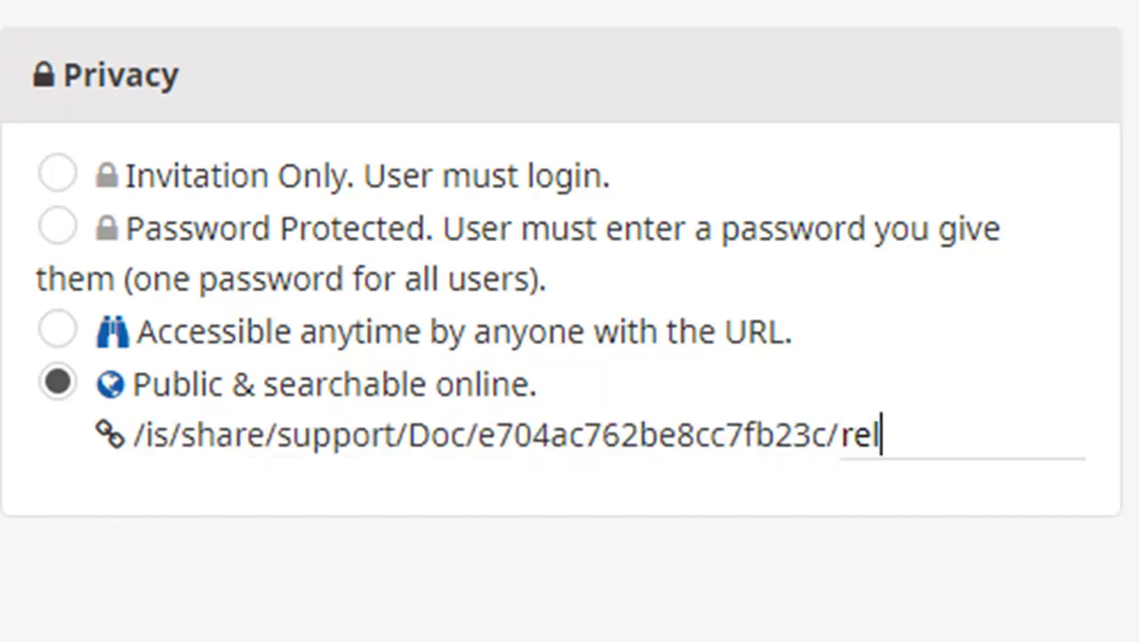
type("oot")
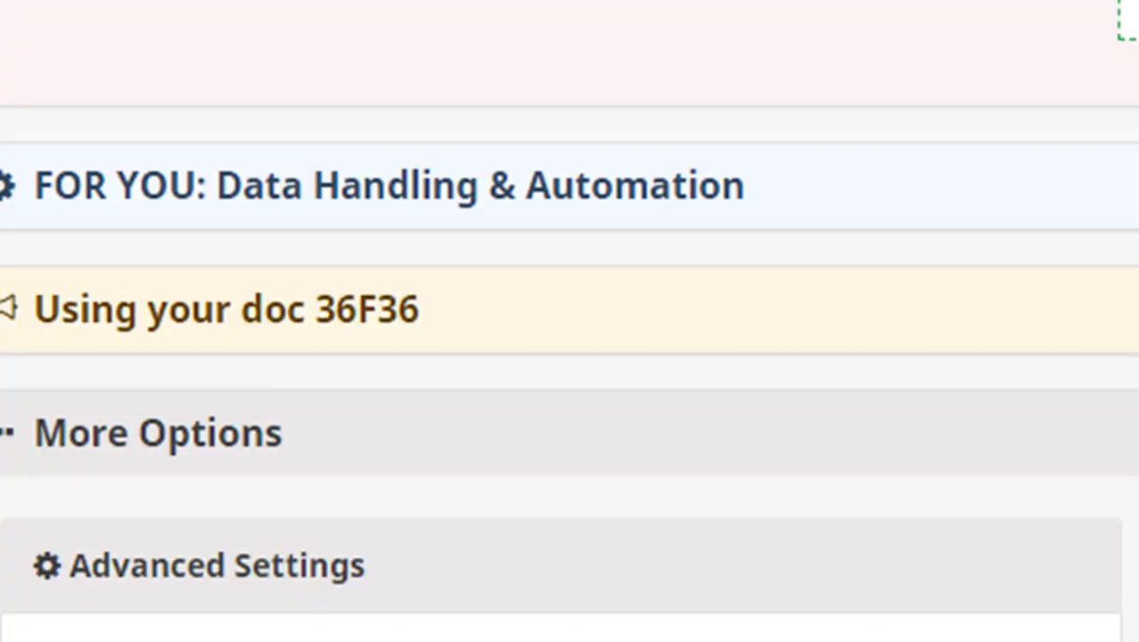
- Save the changes made to the Relationship Reboot landing page
scroll(561, 320, "down", 5)
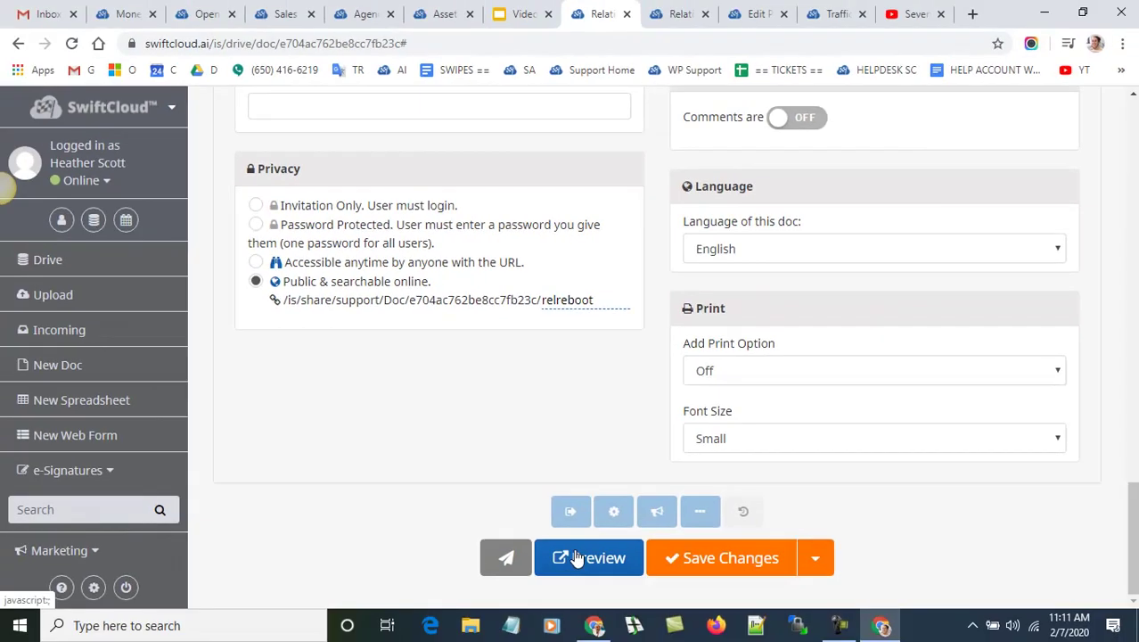
scroll(614, 453, "up", 1)
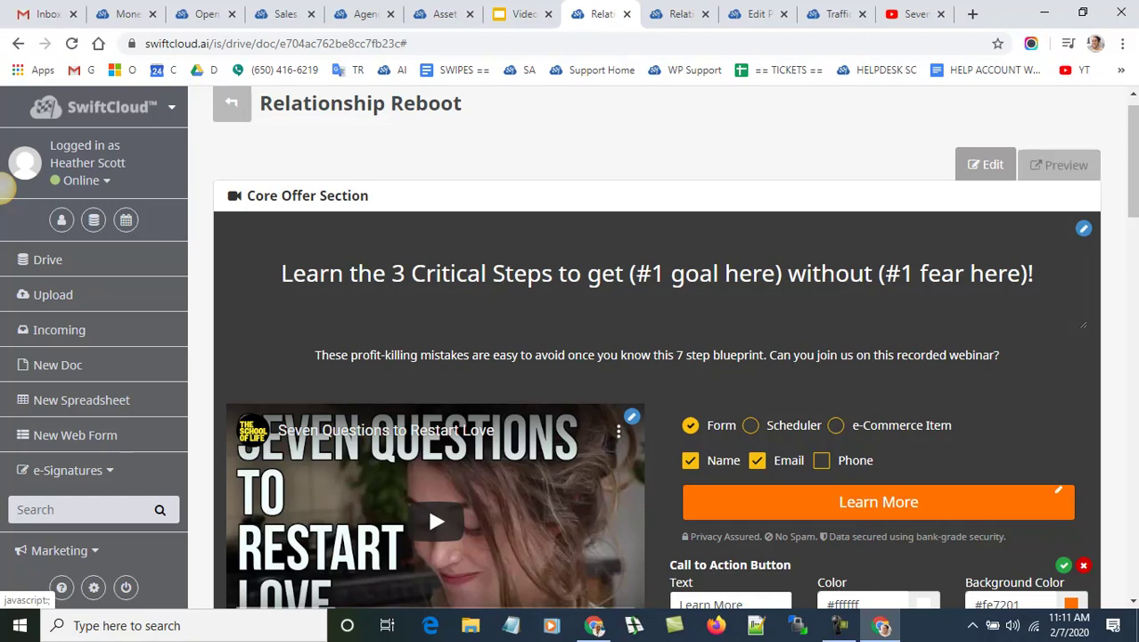
left_click_drag(1134, 180, 1097, 612)
left_click(764, 560)
- Switch to the open shared page headed "Learn the 3 Critical Steps to Rekindle Your Relationship without Arguing!" and examine its video and registration form
scroll(1089, 327, "up", 15)
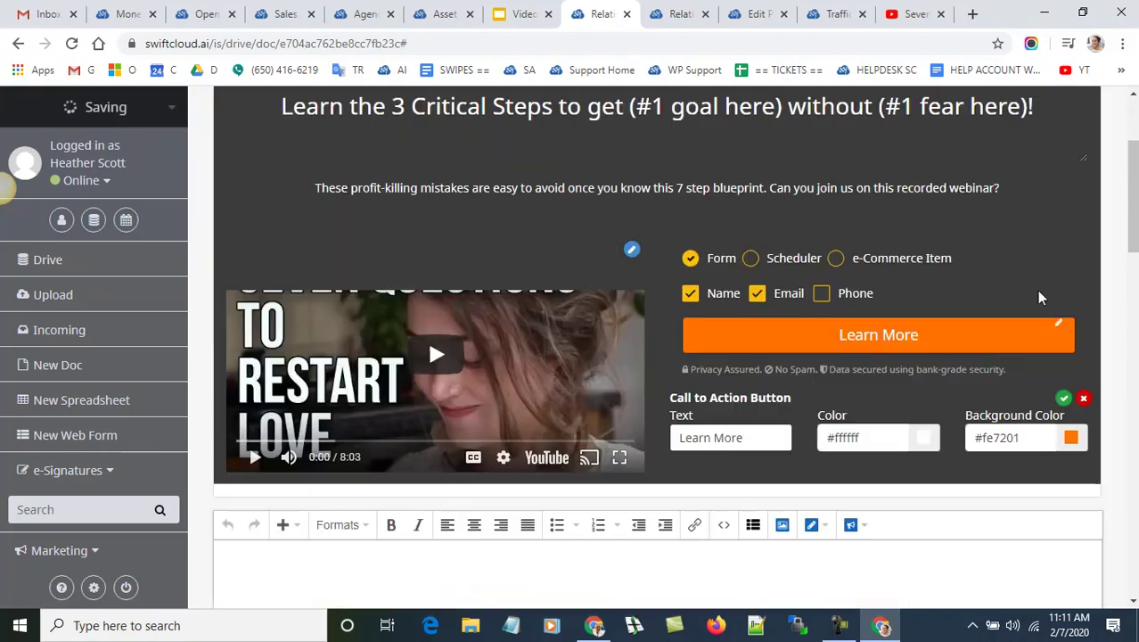
scroll(1087, 199, "up", 3)
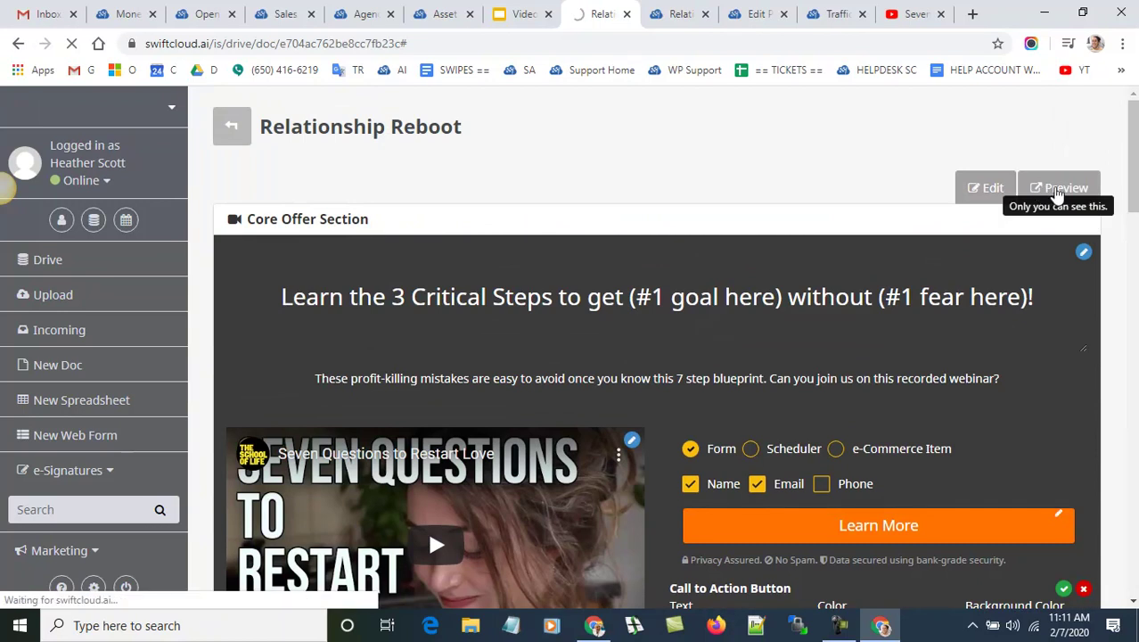
scroll(1055, 230, "down", 15)
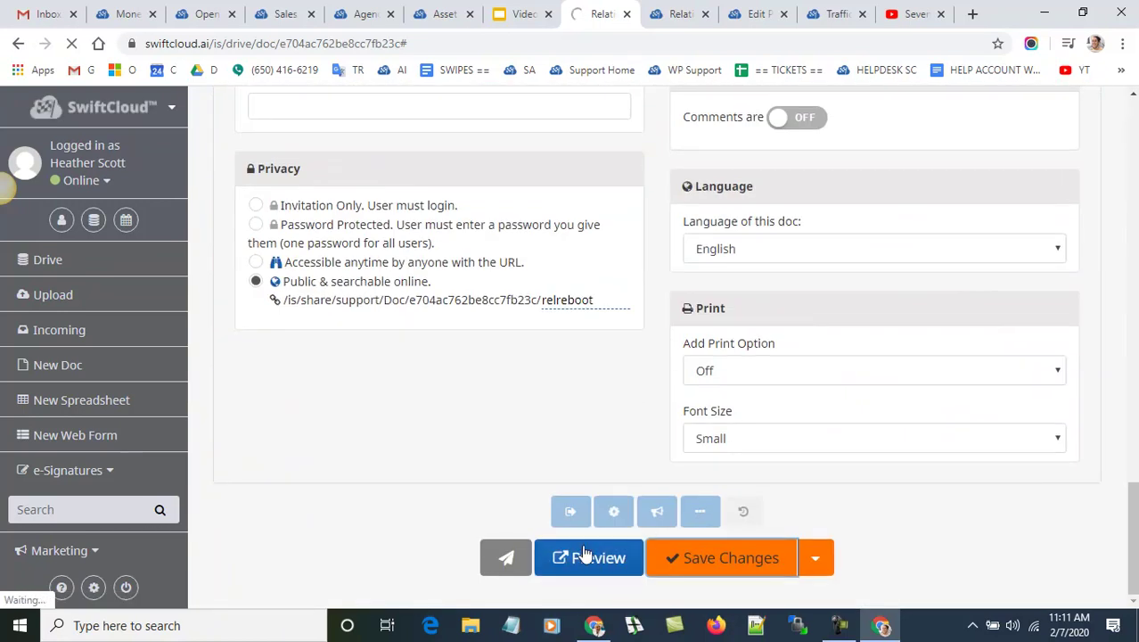
scroll(504, 330, "up", 5)
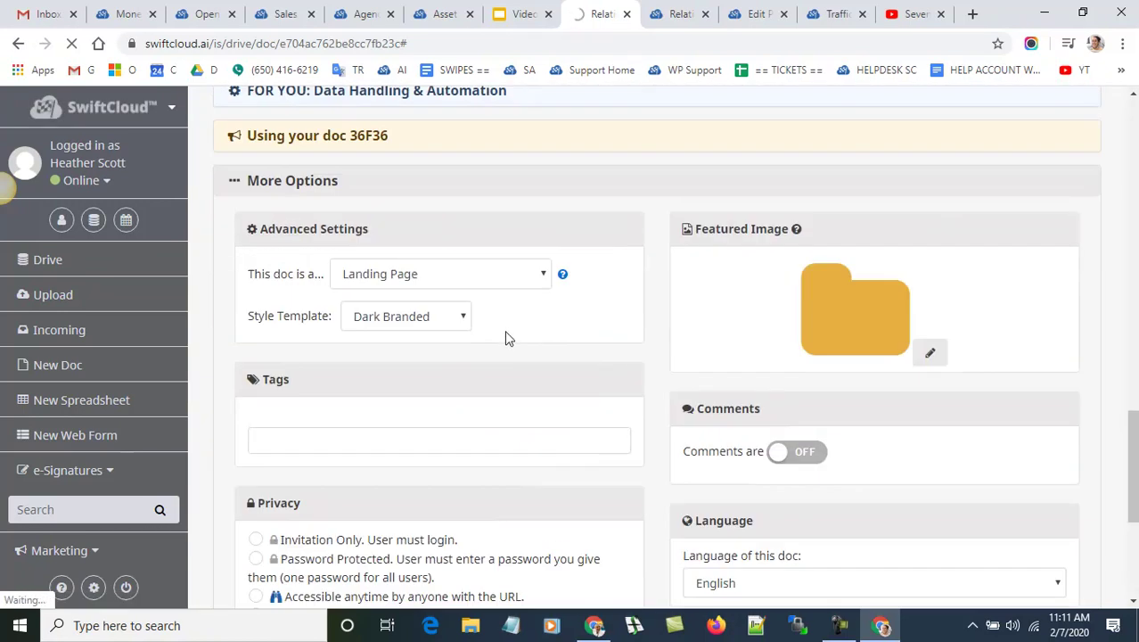
left_click(346, 227)
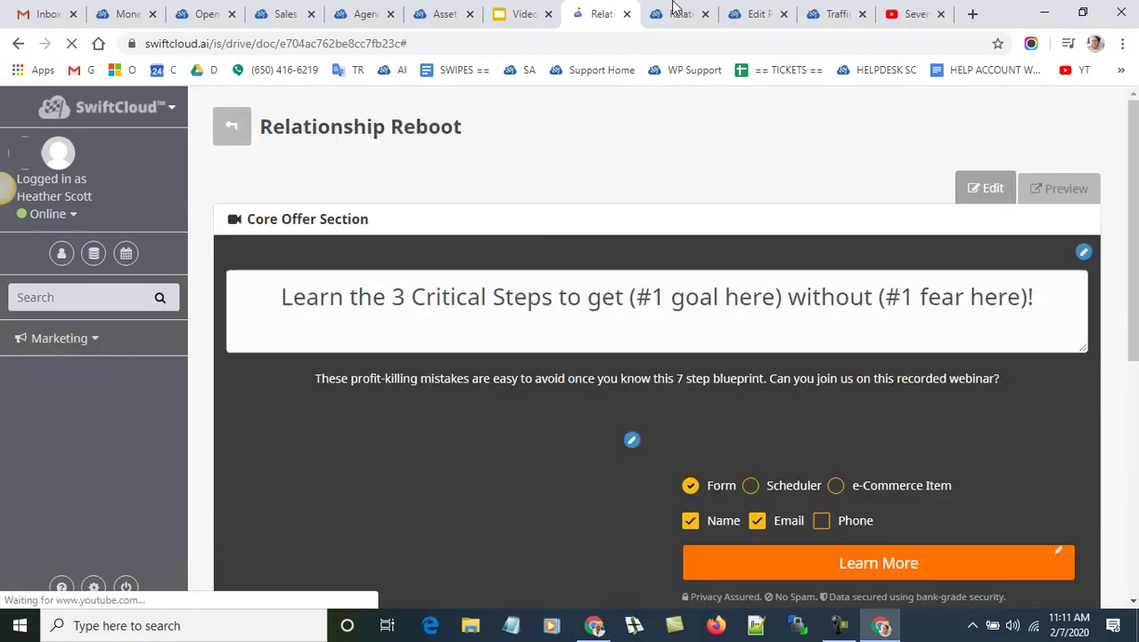
left_click(682, 10)
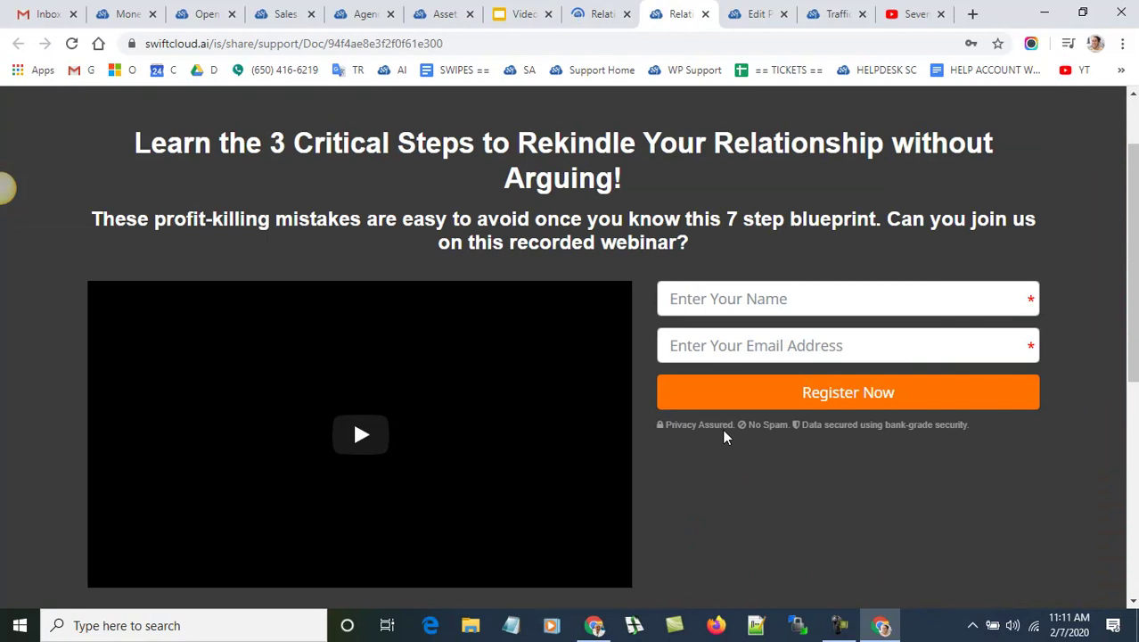